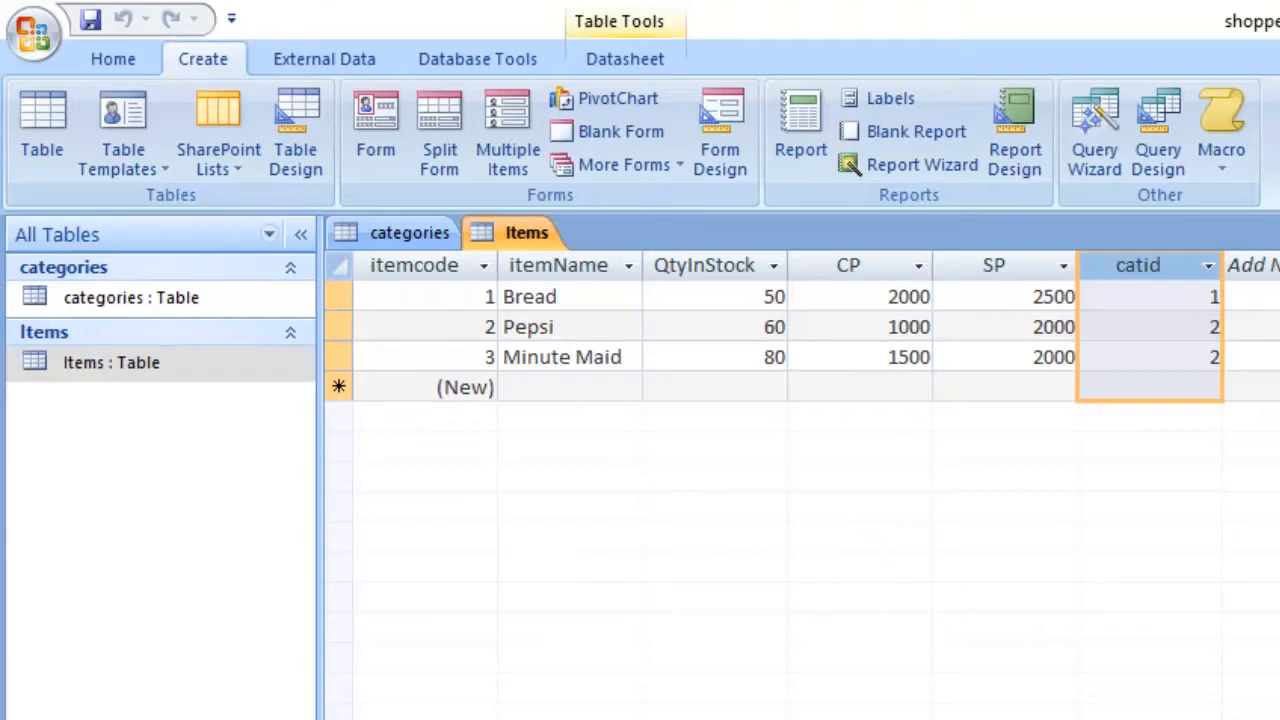
- Examine the records in the Items and categories tables, comparing the catid field the two tables share
click(848, 266)
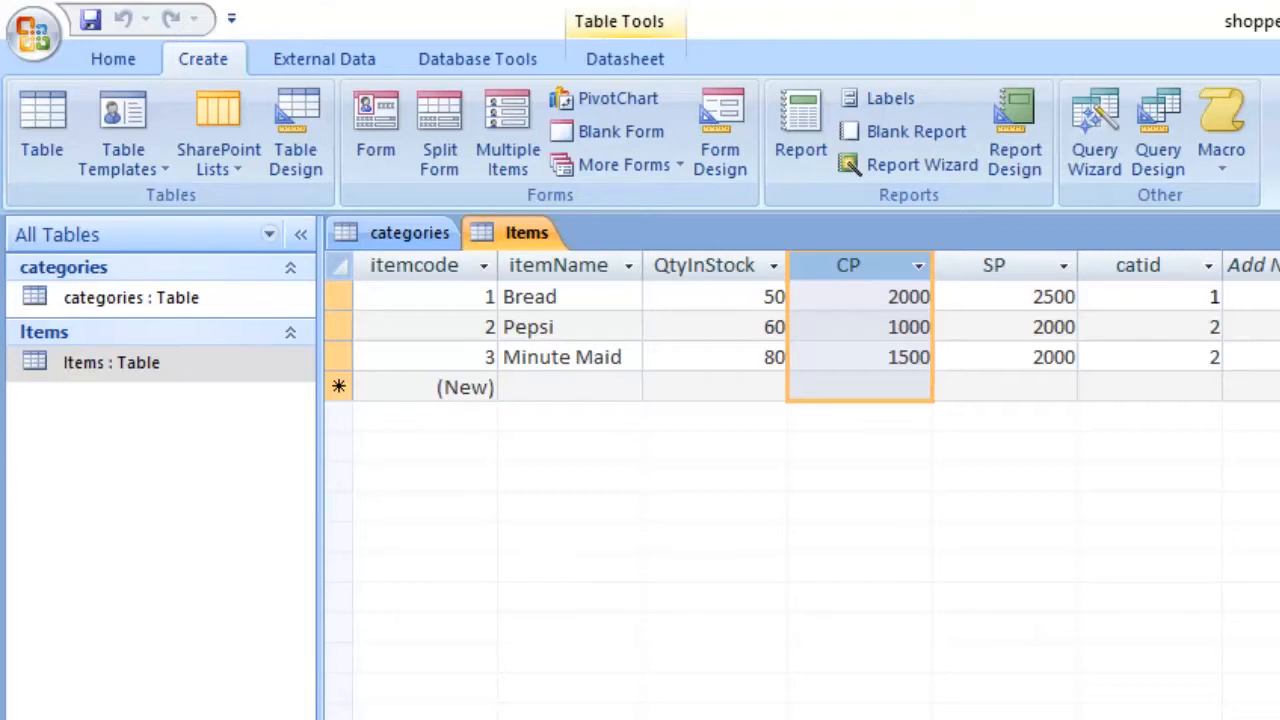
click(409, 233)
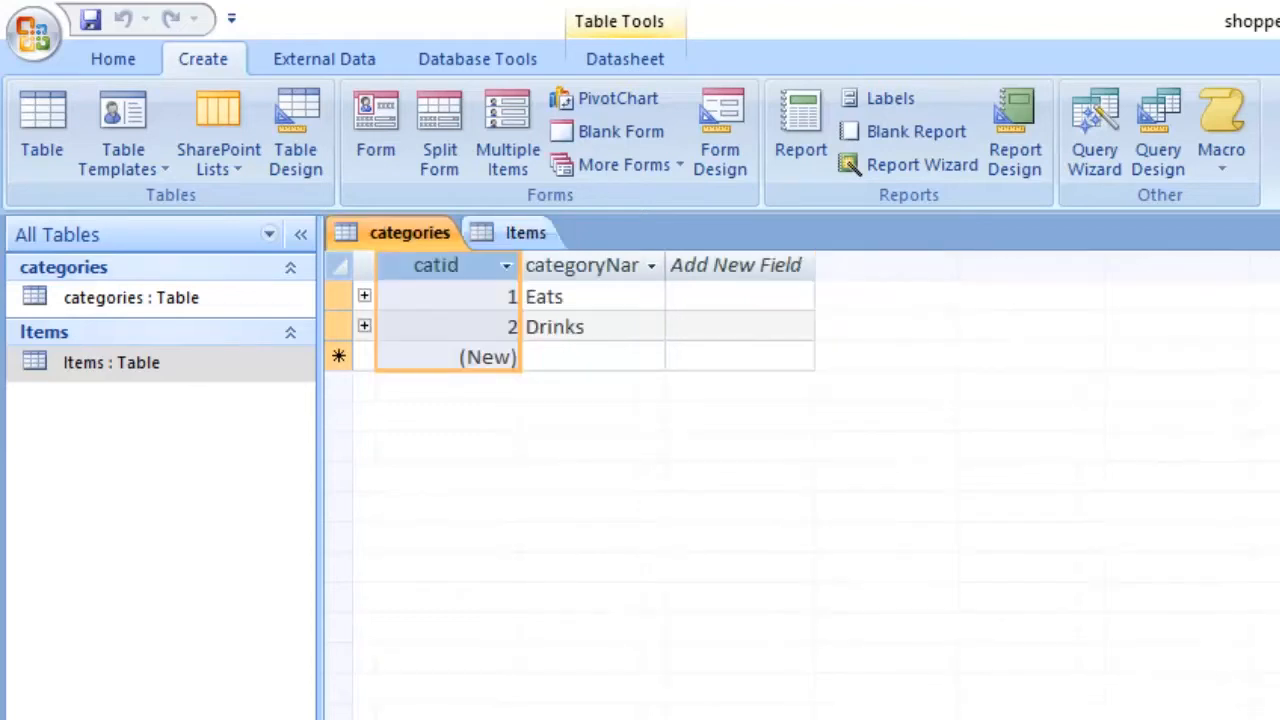
click(525, 233)
click(409, 233)
click(525, 233)
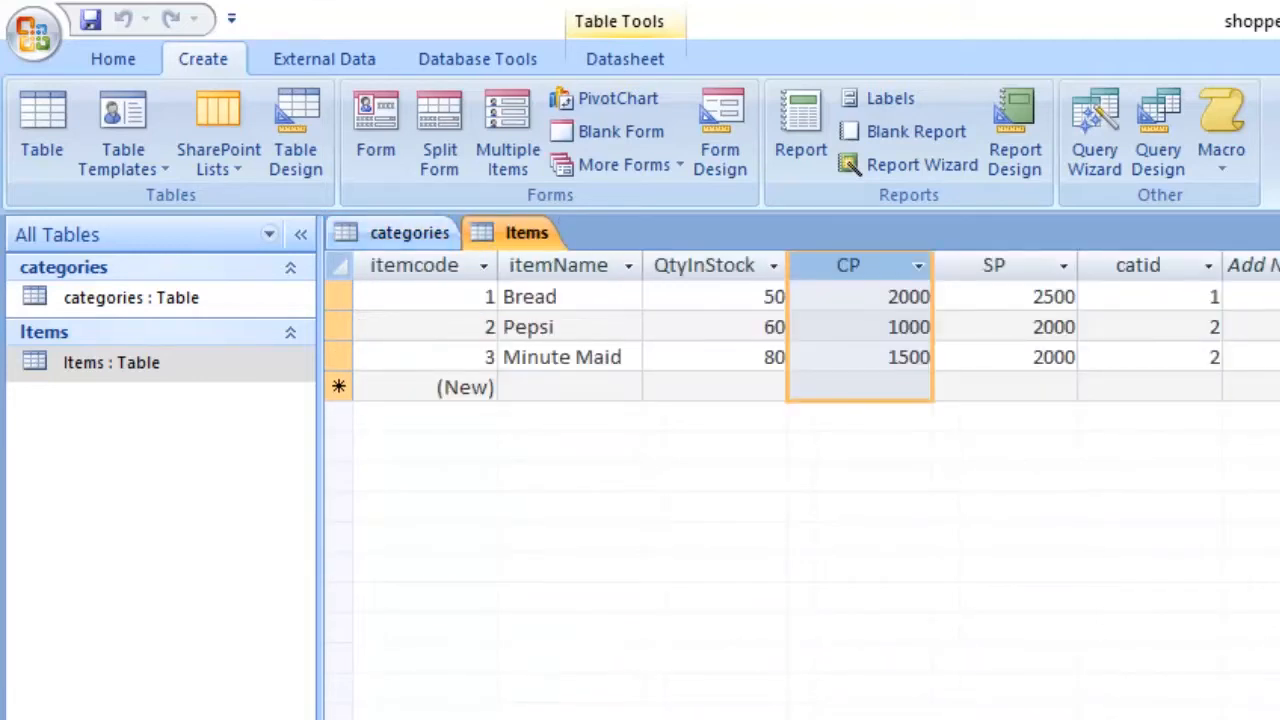
click(409, 233)
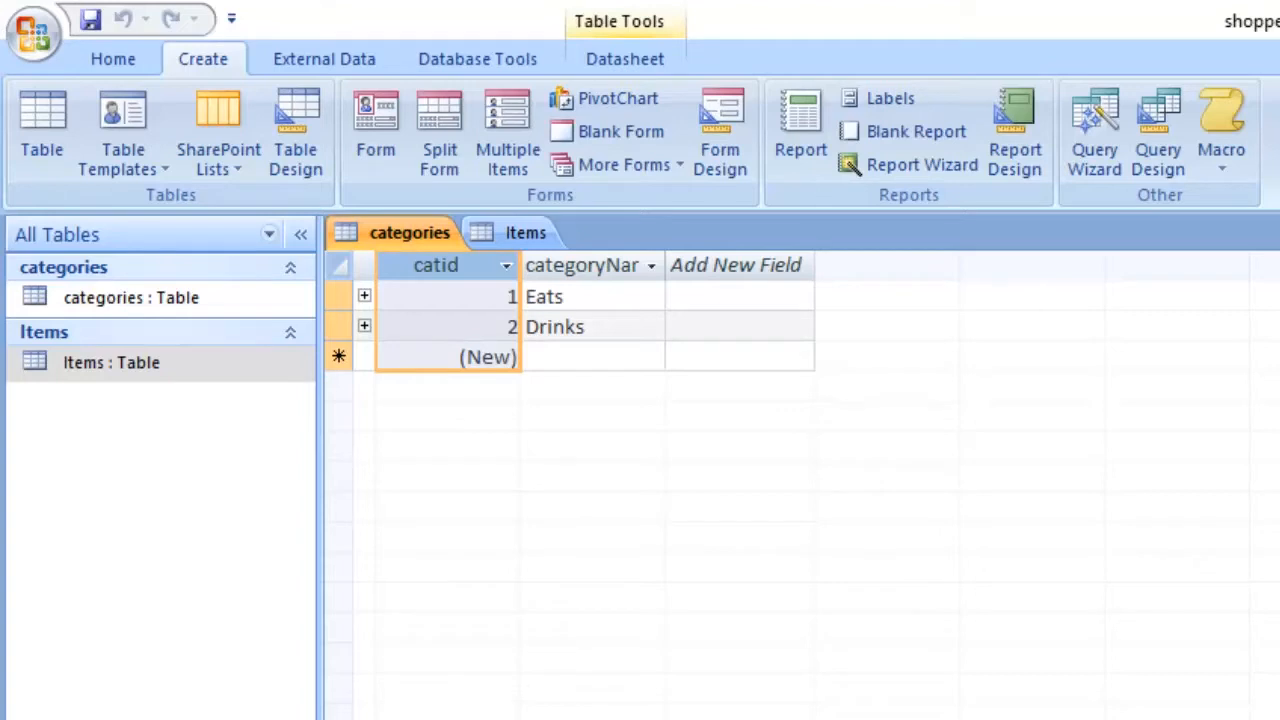
click(525, 233)
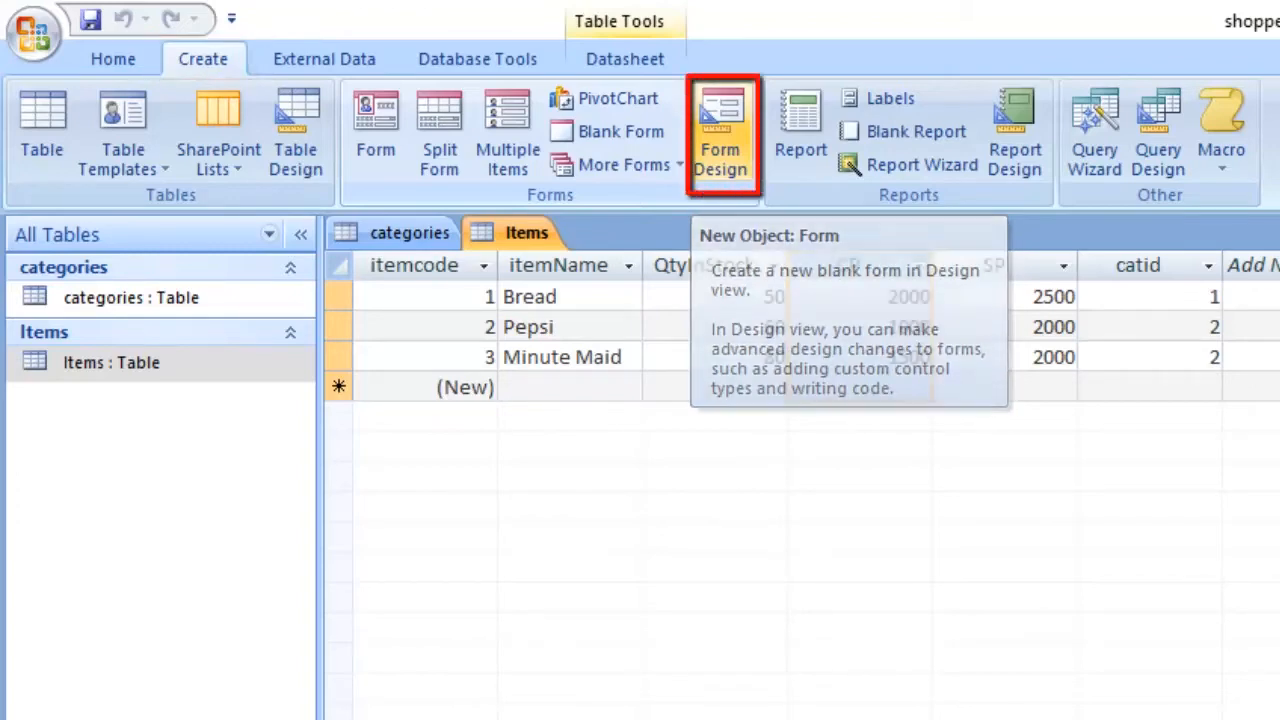
- Create a new blank form in Design View and preview it in Form View, returning to Design View
click(721, 135)
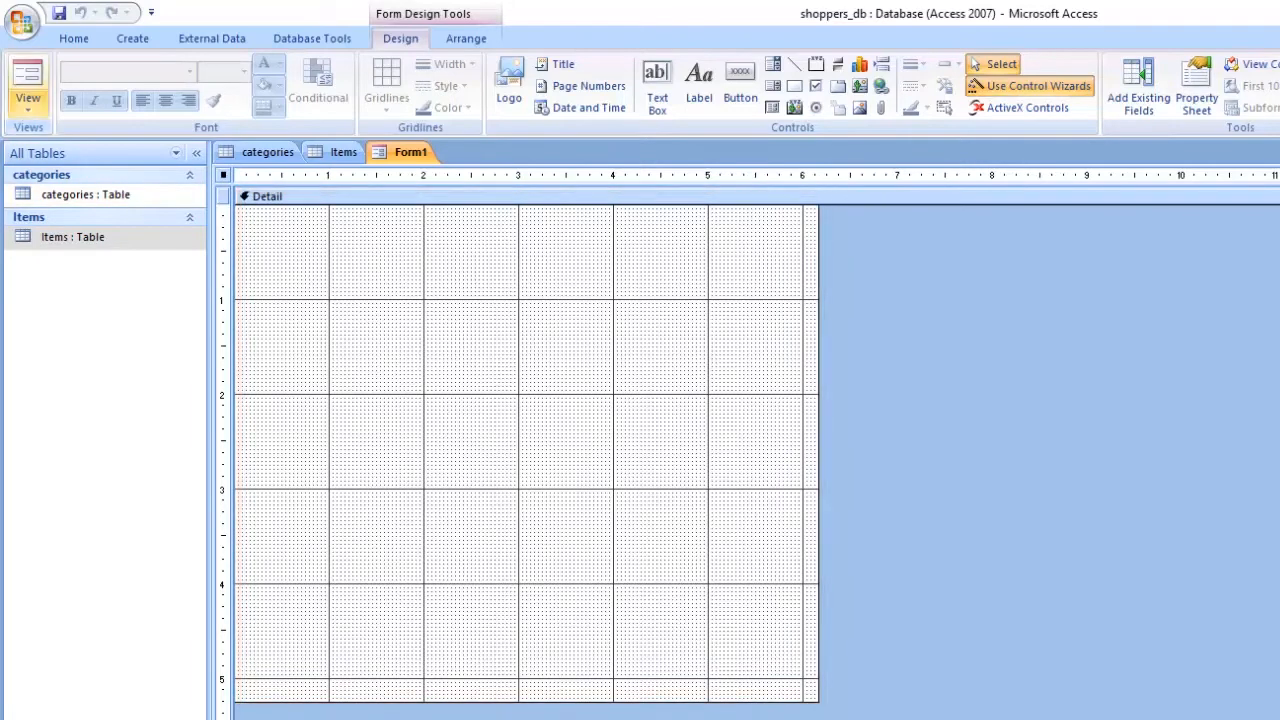
click(28, 102)
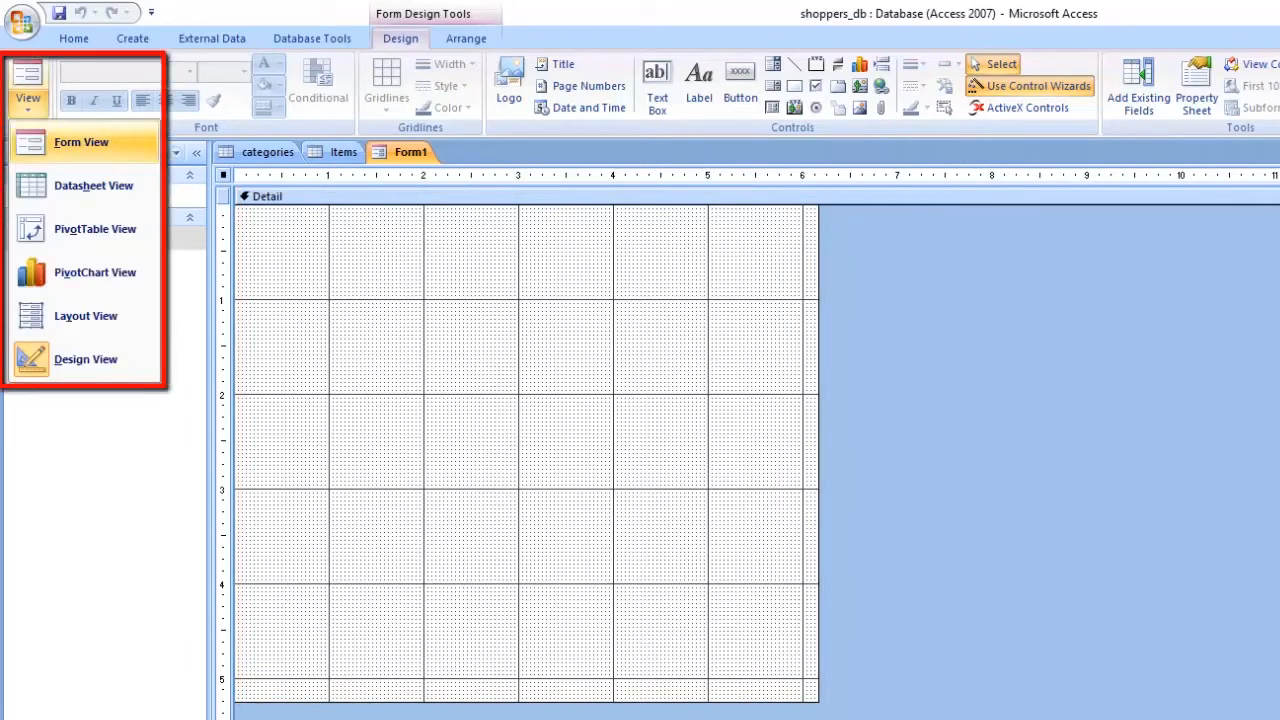
click(81, 142)
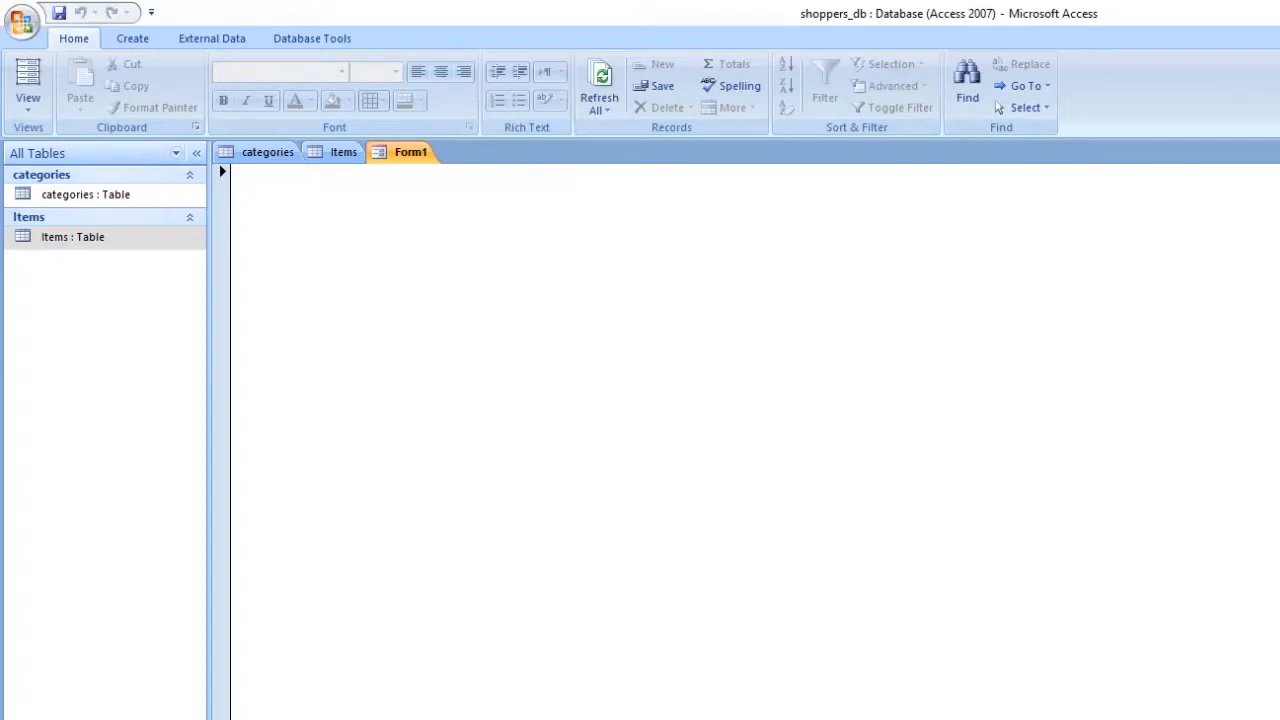
click(28, 100)
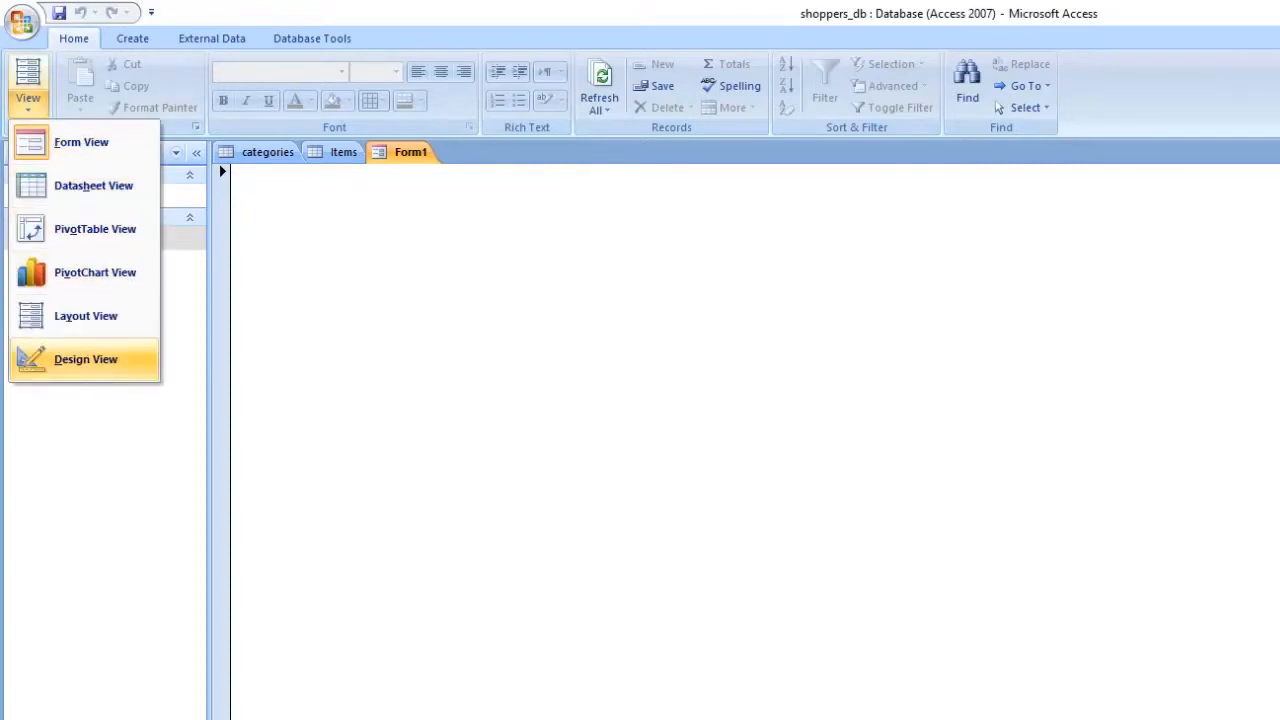
click(86, 359)
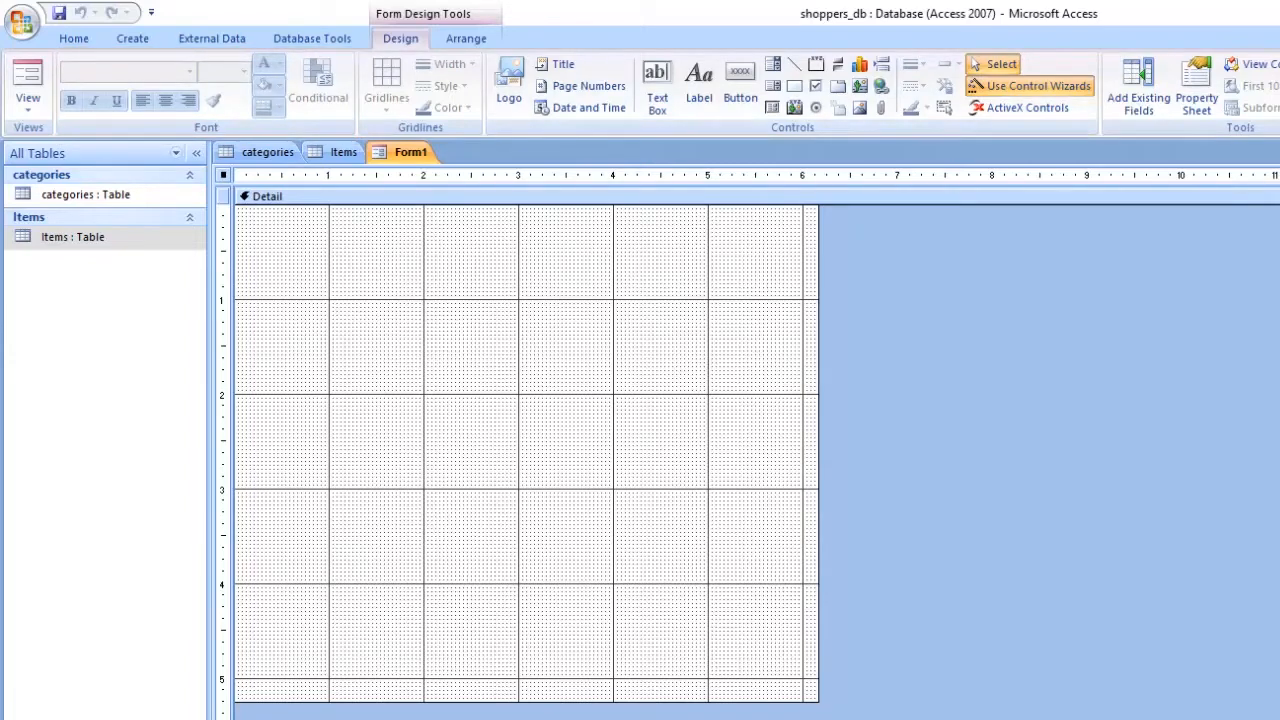
- Display the list of existing fields for the form and show all tables in it
click(267, 196)
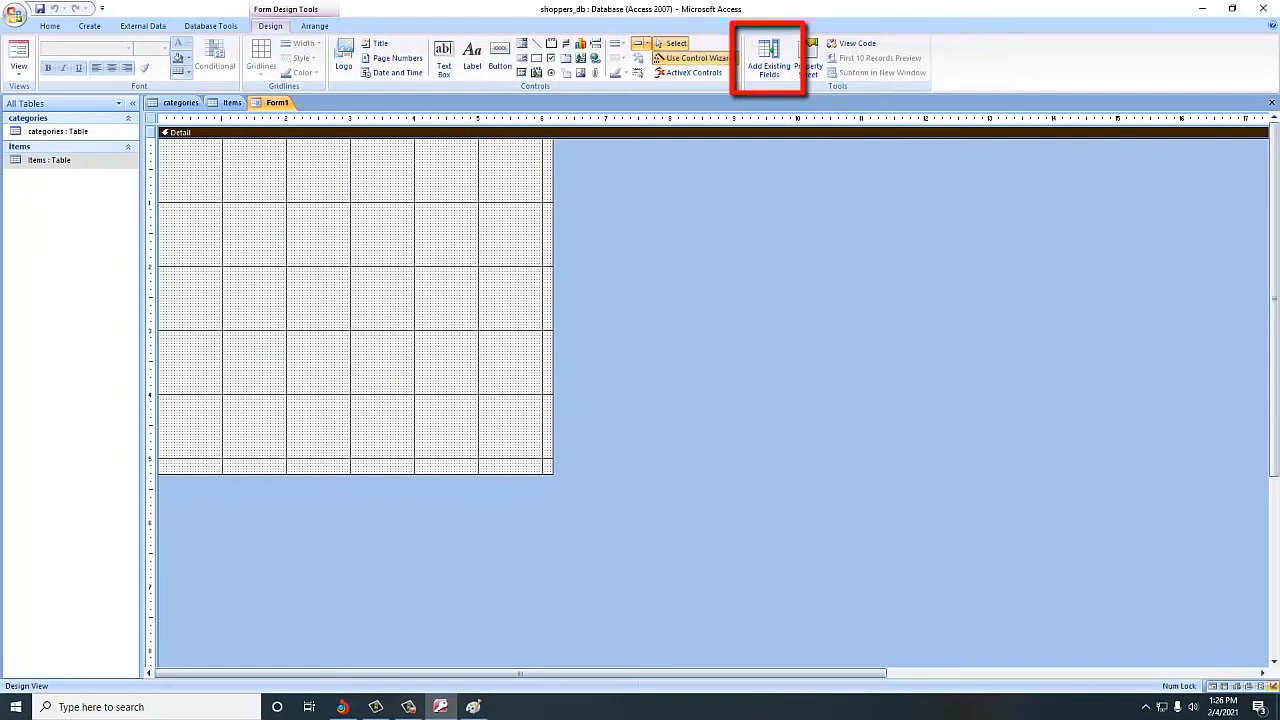
click(769, 52)
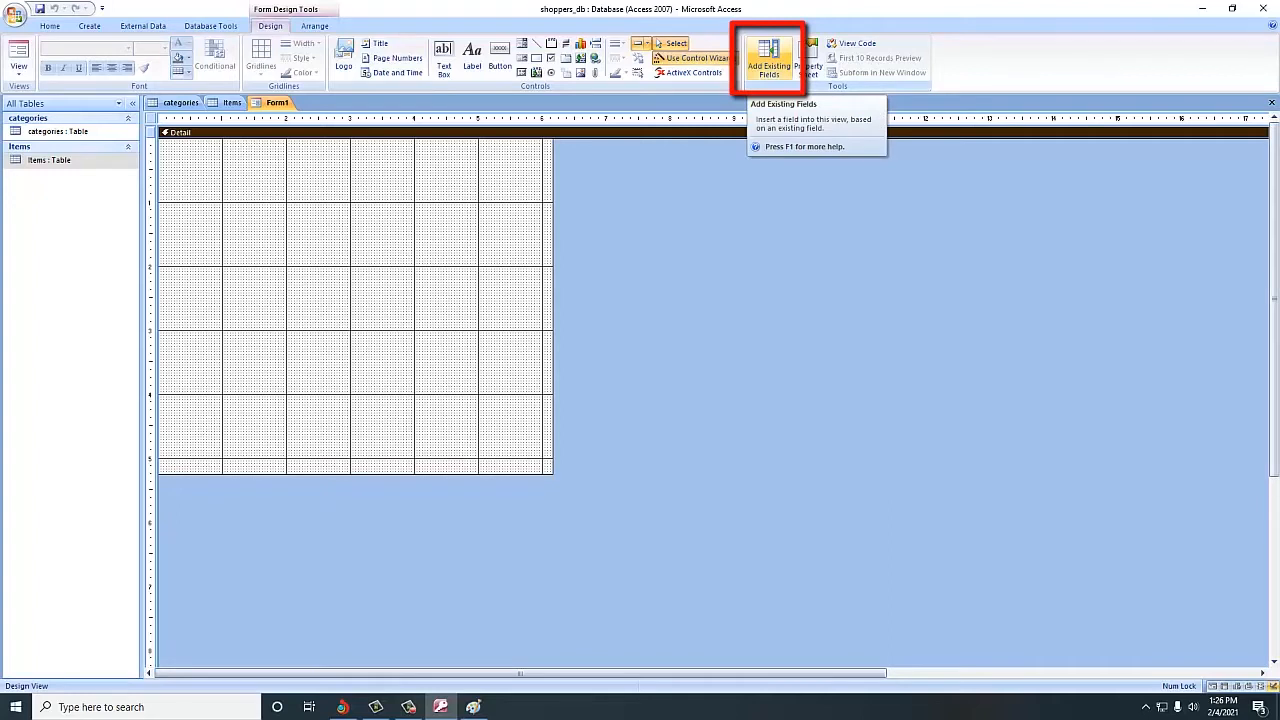
click(769, 62)
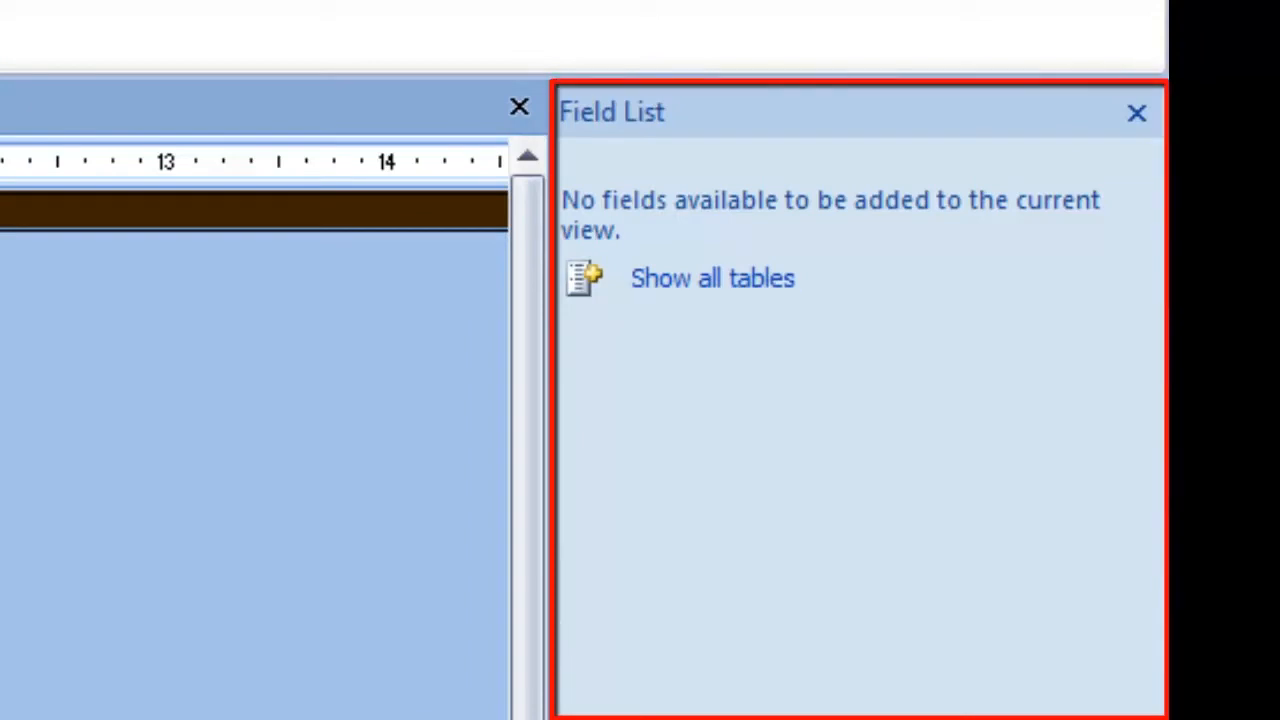
click(712, 278)
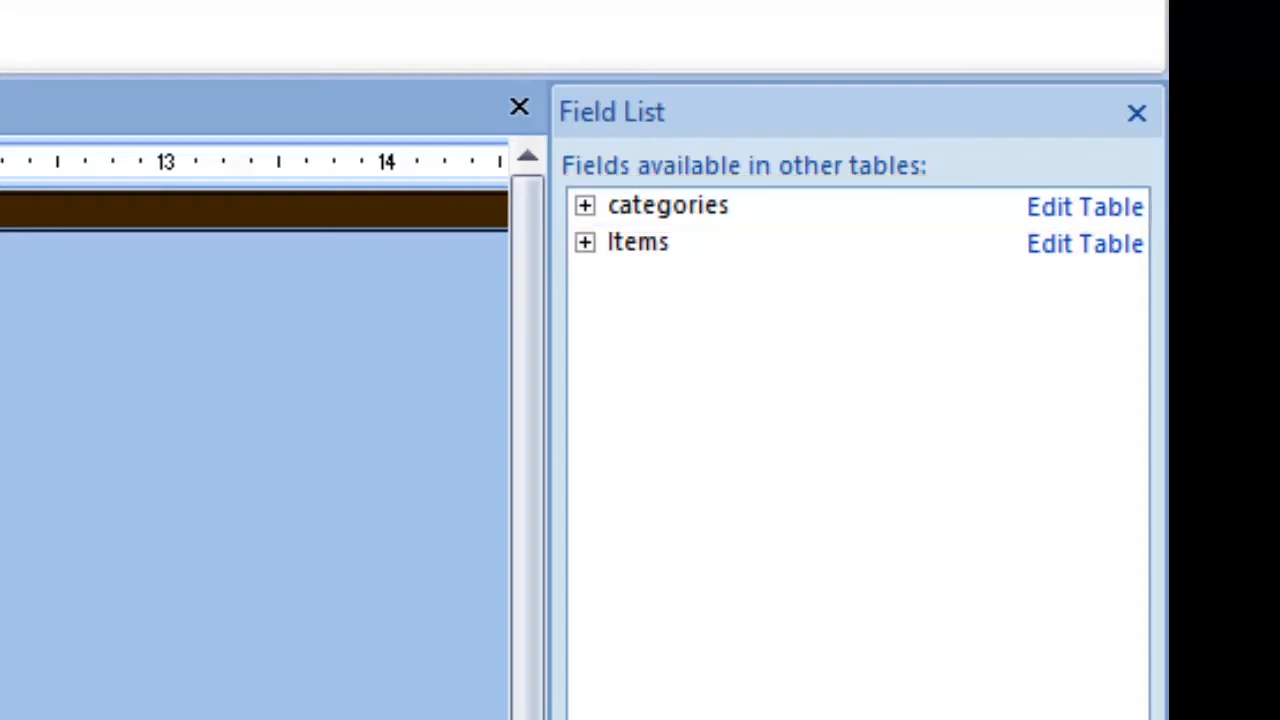
- Add the catid and categoryName fields of the categories table to the form's Detail section
click(586, 206)
click(673, 244)
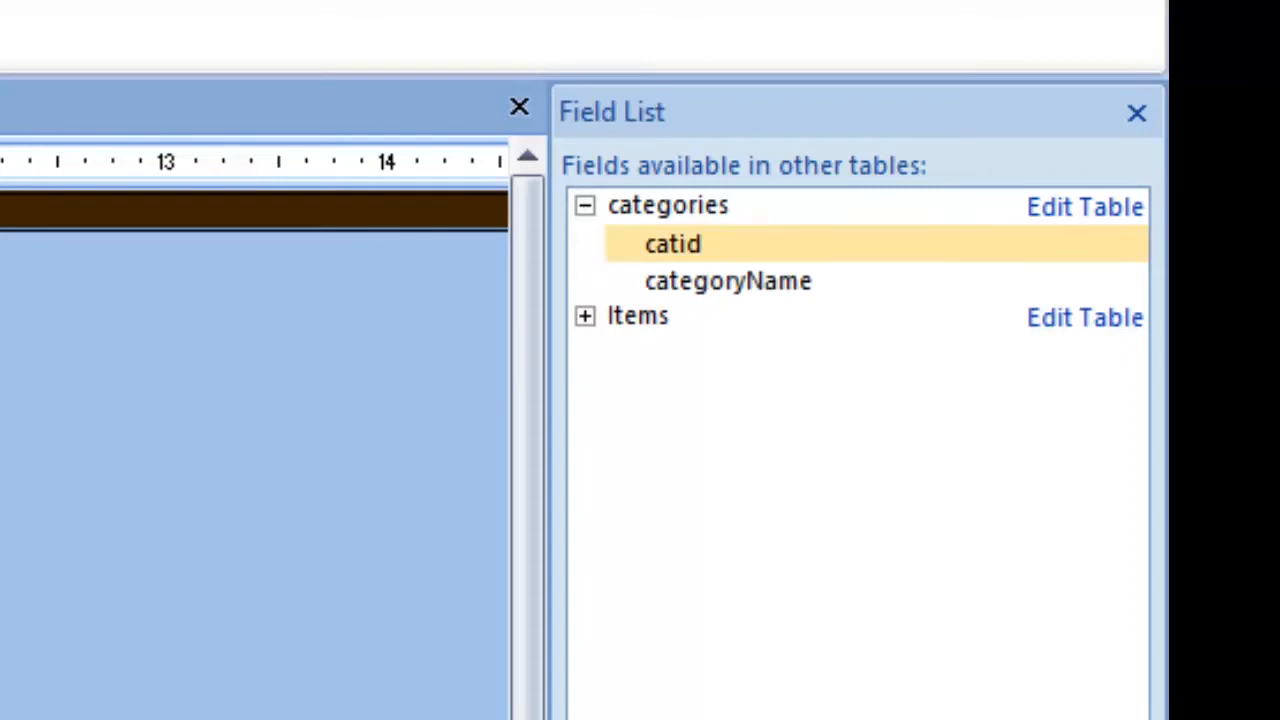
click(728, 281)
click(673, 244)
click(728, 281)
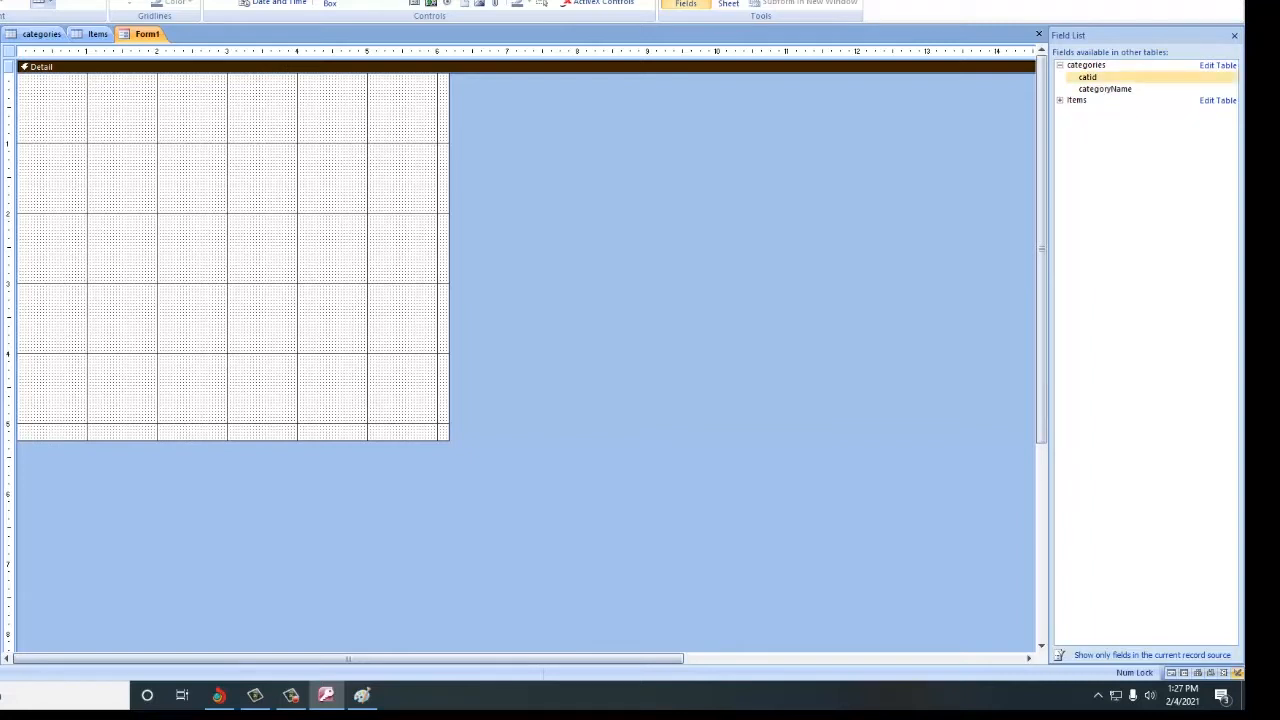
double_click(1087, 77)
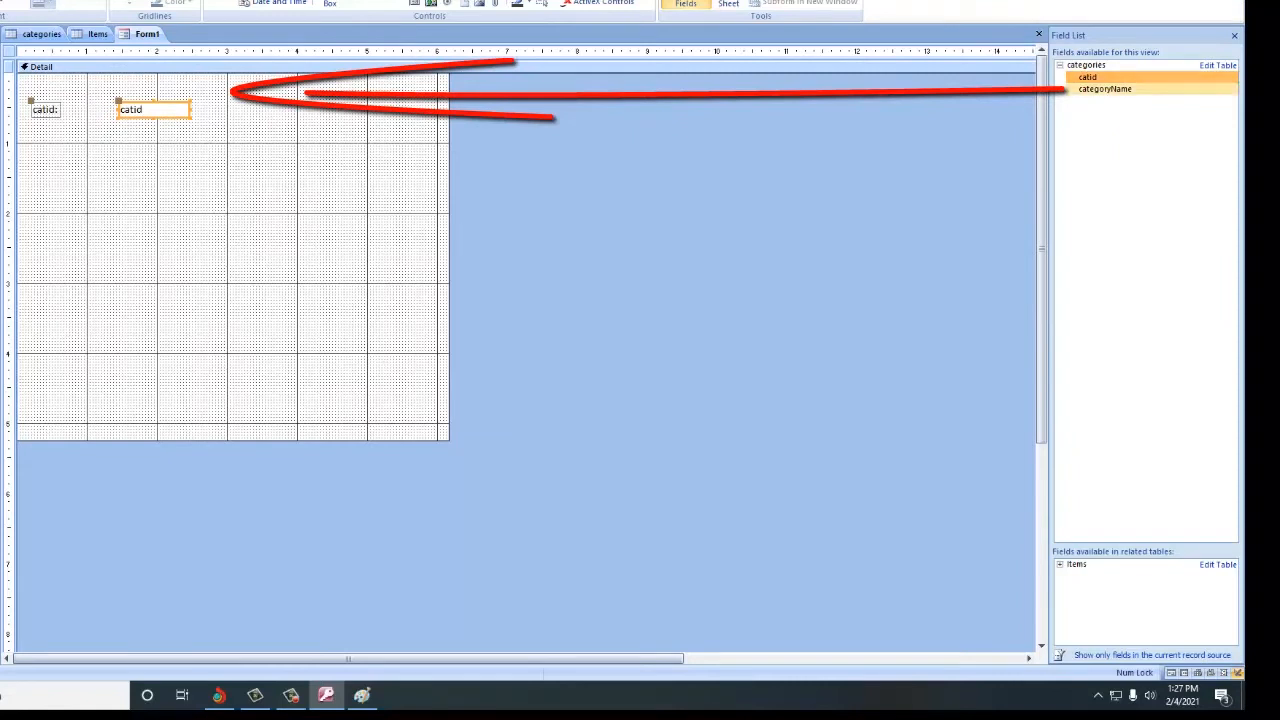
double_click(1105, 89)
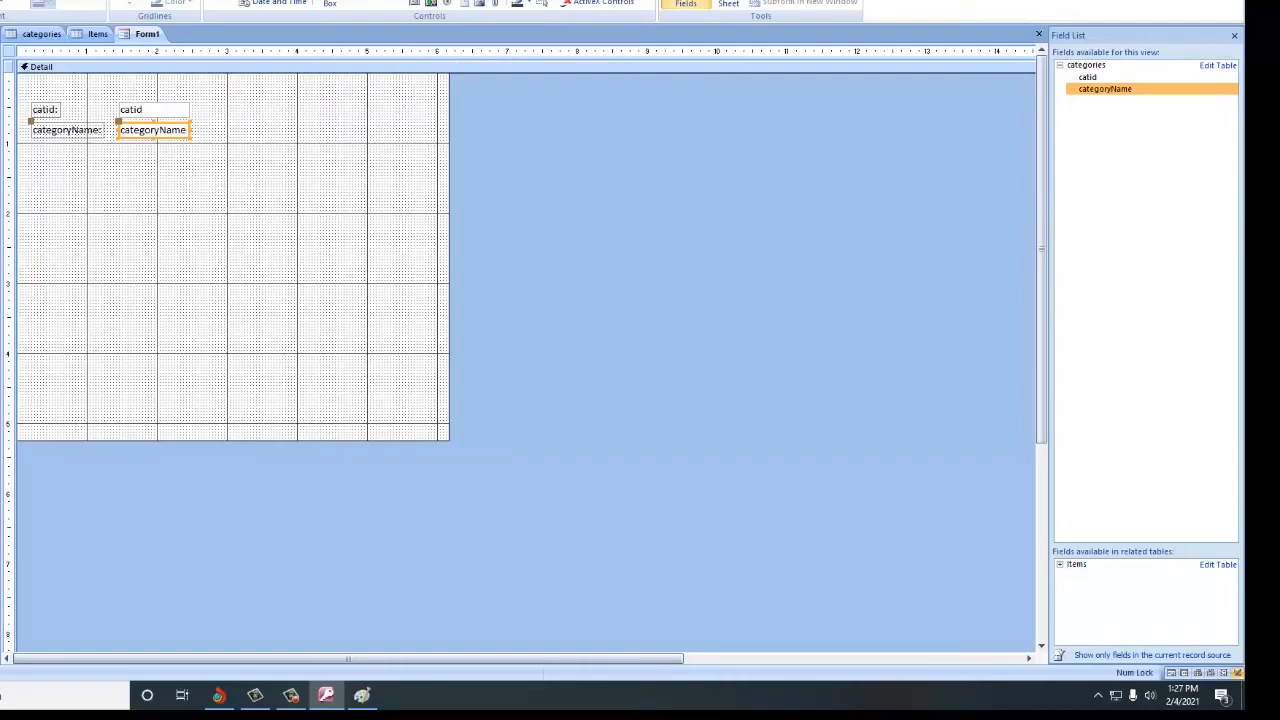
click(250, 300)
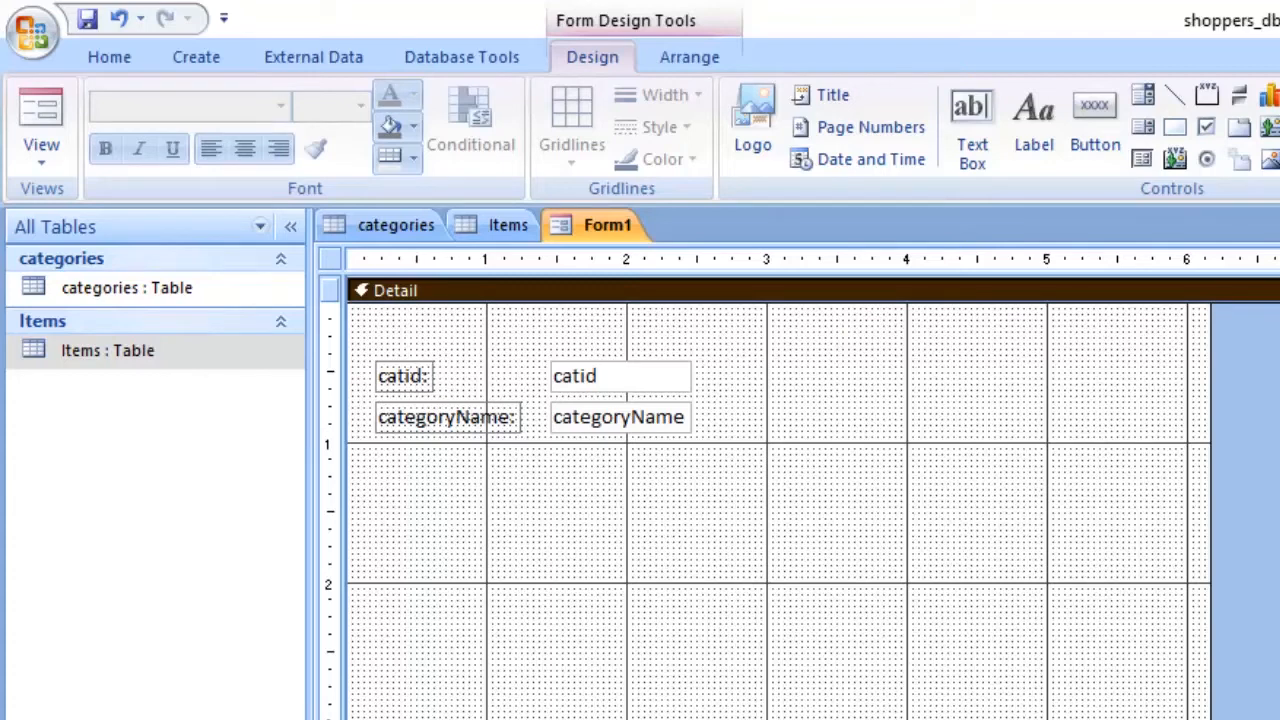
- Move the catid and categoryName fields with their labels together down to just above the 2 mark of the vertical ruler, slightly rightward
drag(803, 314, 343, 500)
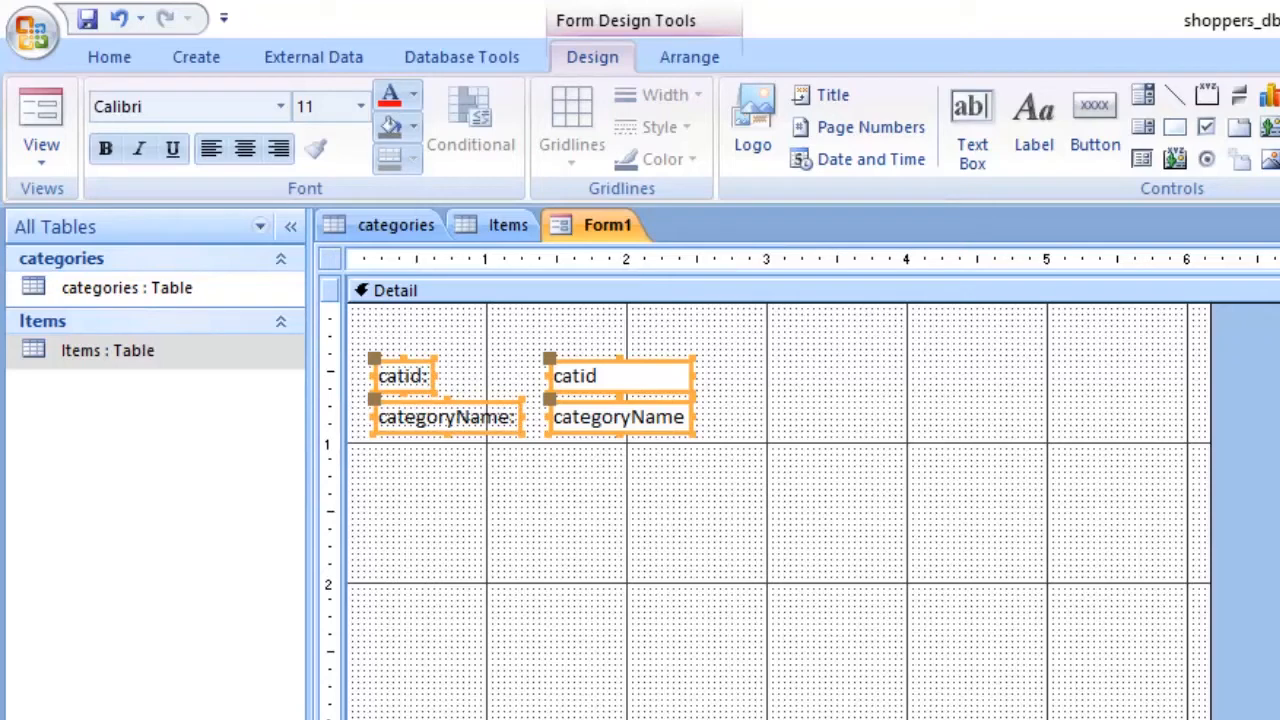
click(780, 500)
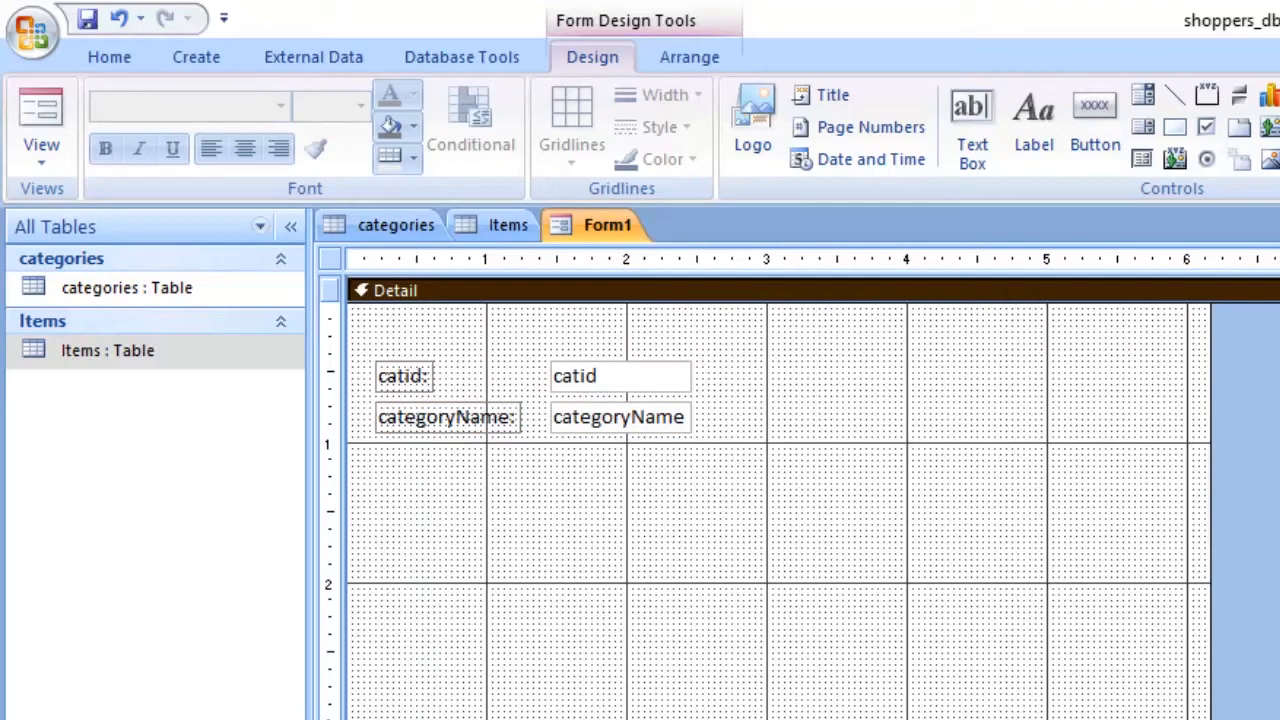
drag(762, 346, 353, 460)
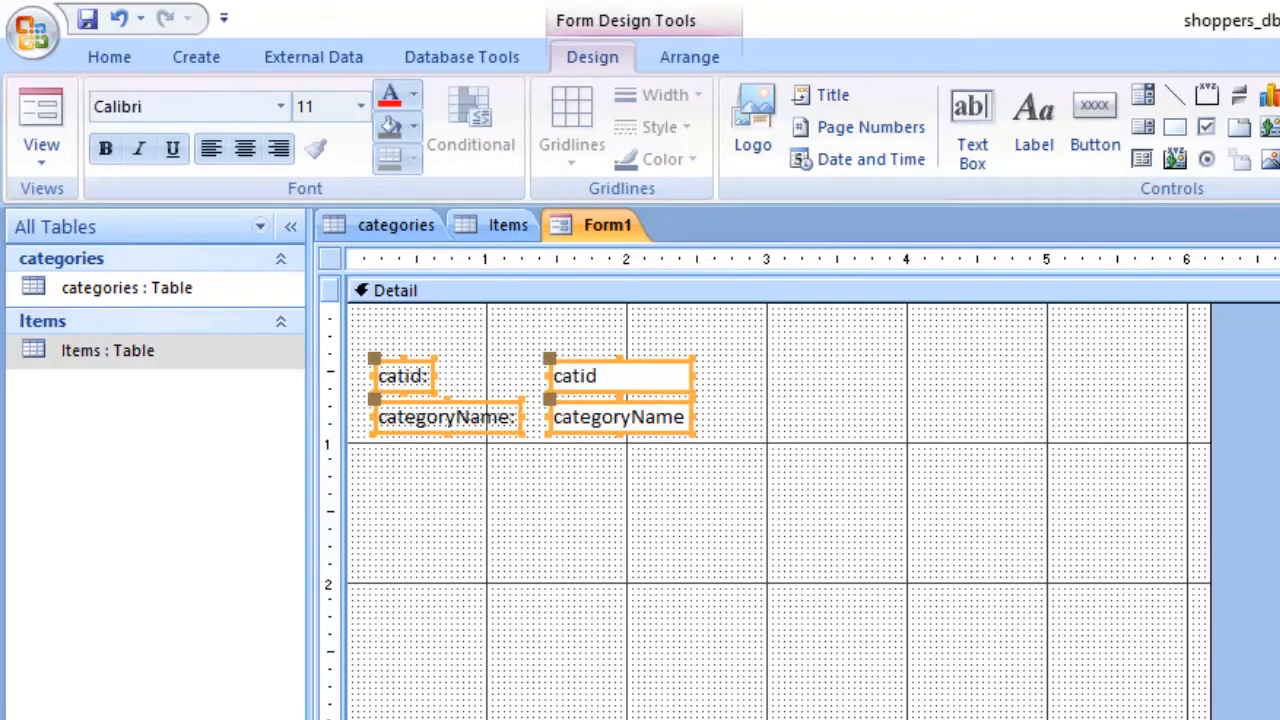
drag(620, 417, 701, 563)
click(838, 522)
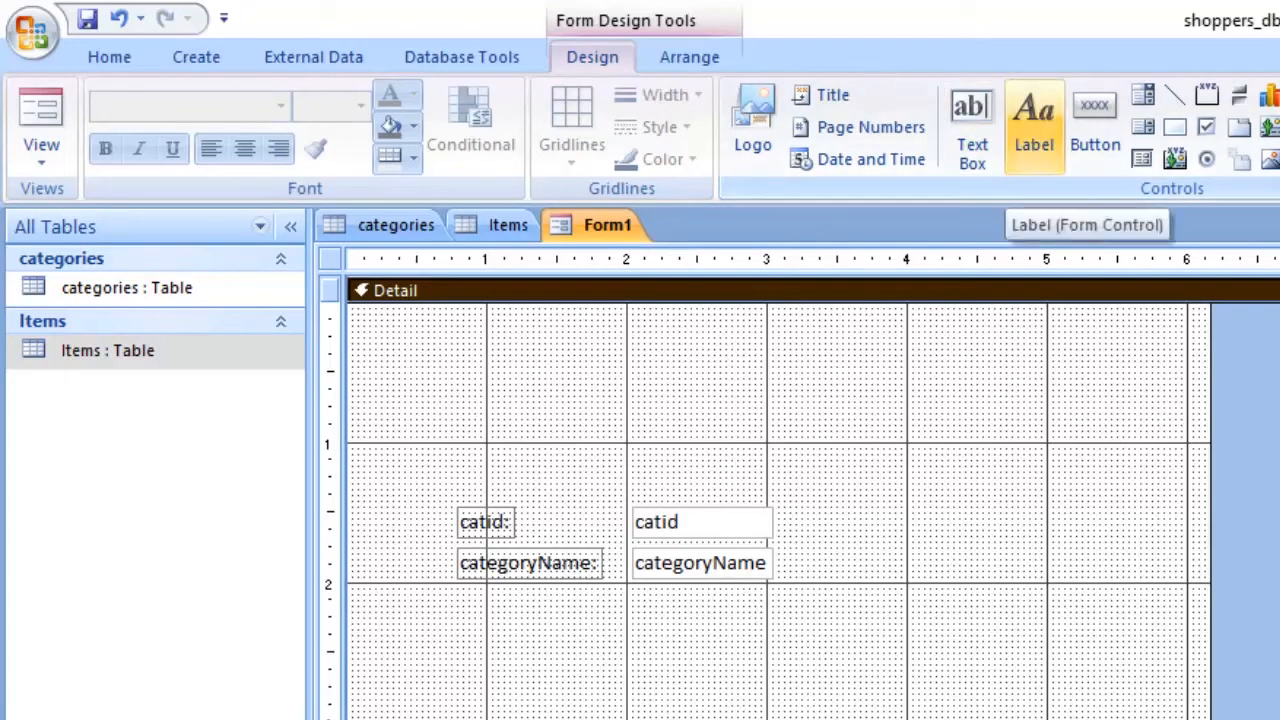
- Add a wide label above the fields, from about 0.6 to 4.5 on the horizontal ruler, reading SHOPPERS RECORDS
click(1034, 130)
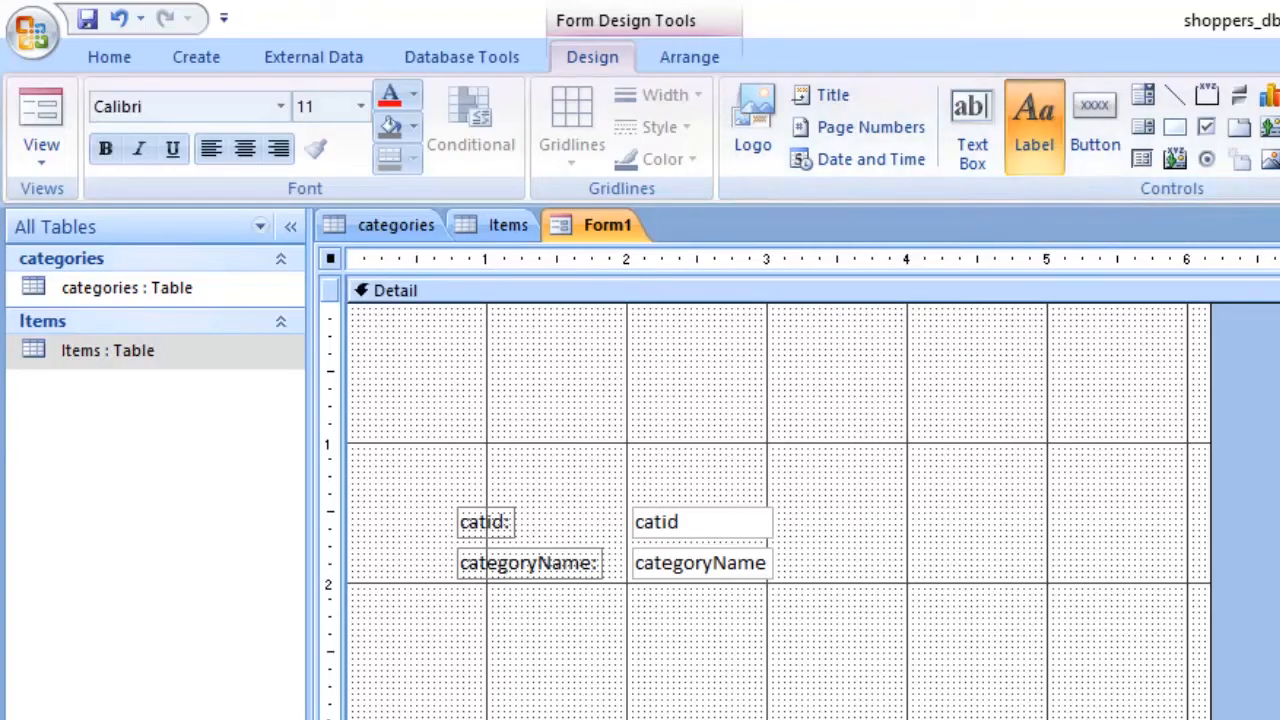
drag(428, 348, 983, 420)
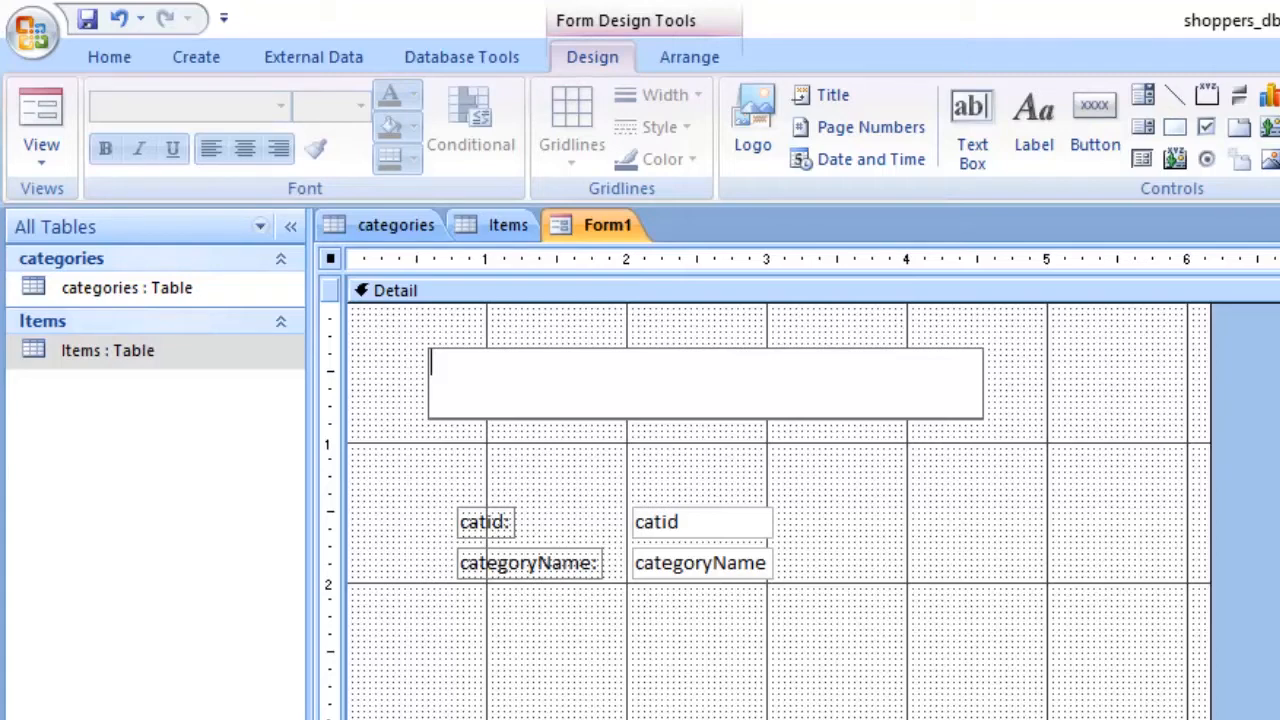
text(SHOPPER)
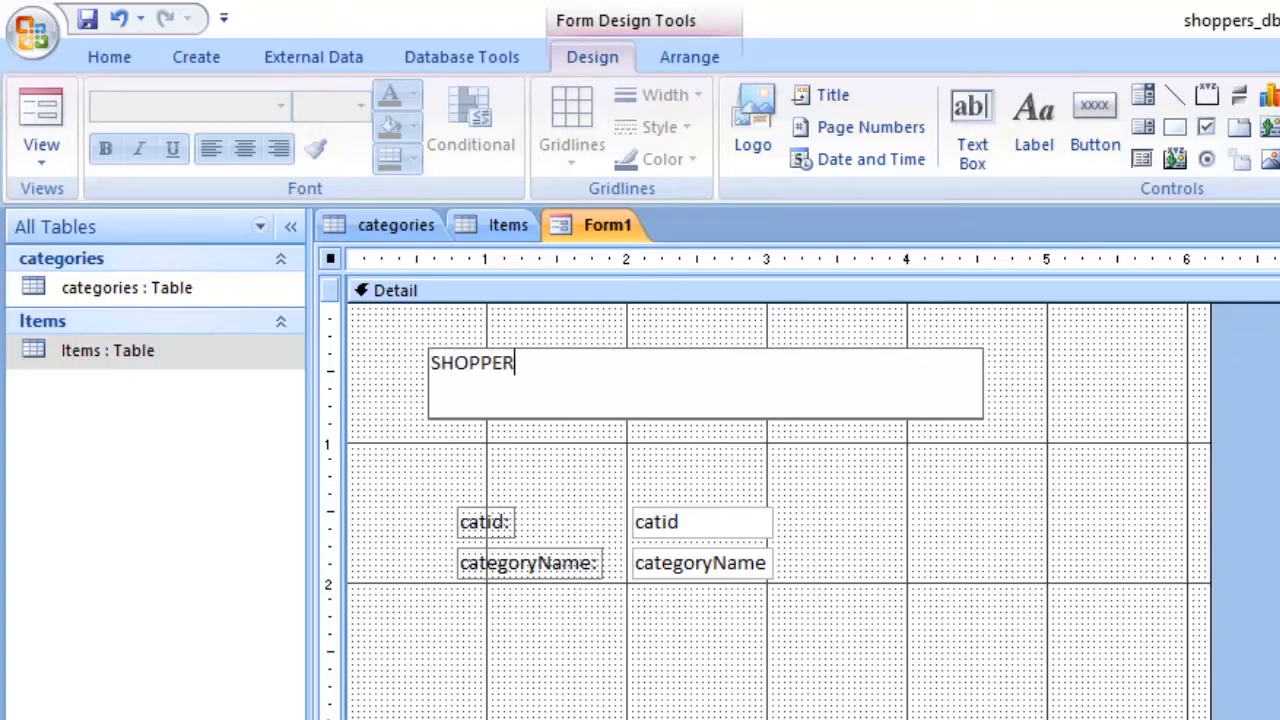
text(S RECORDS)
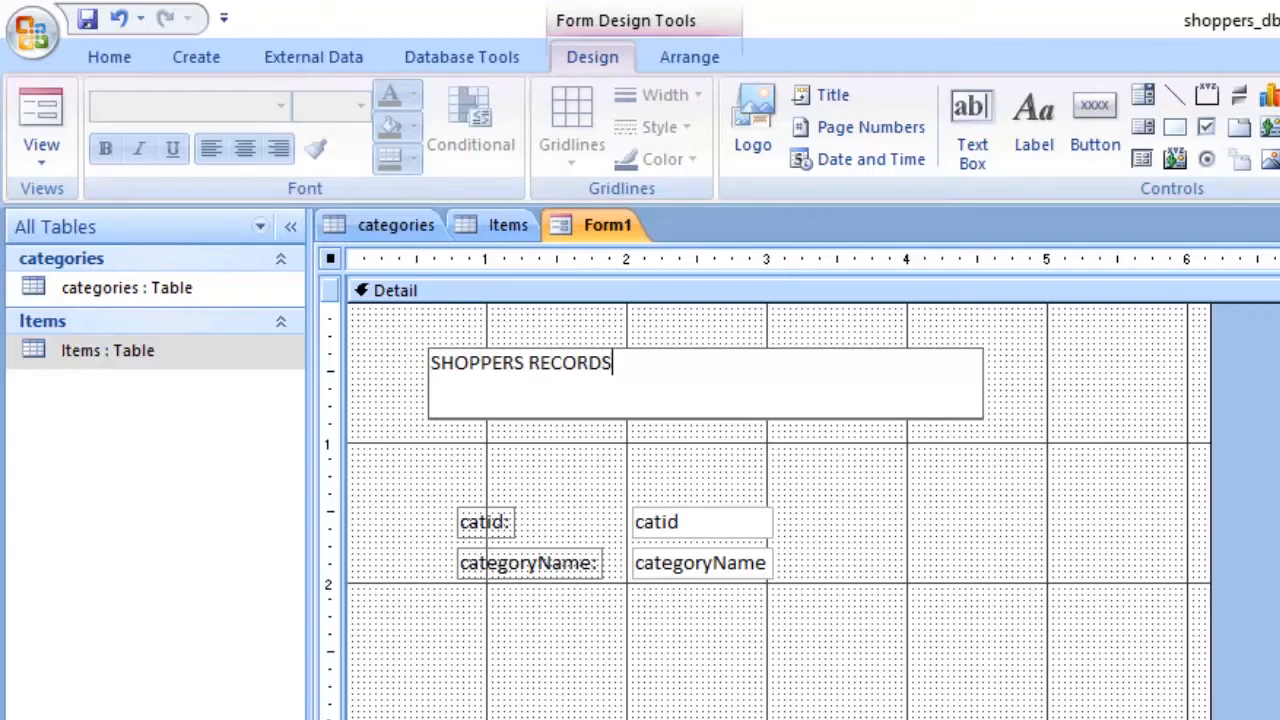
key(Return)
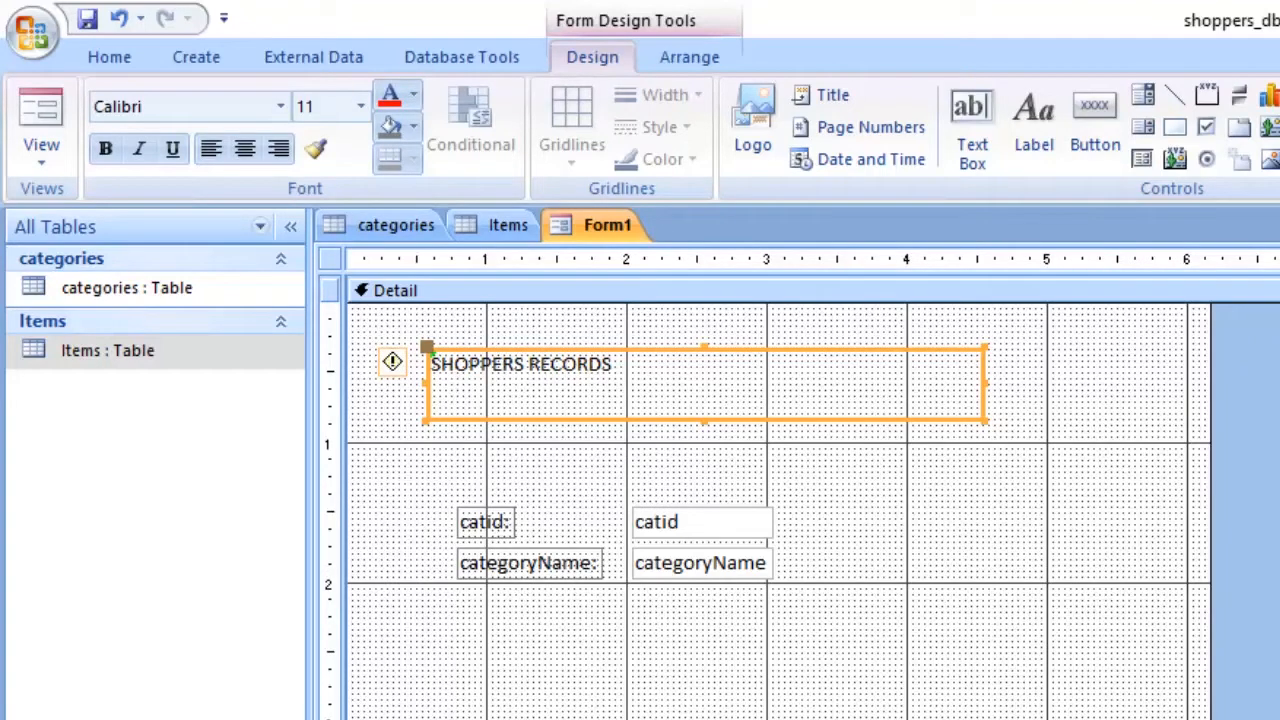
click(705, 480)
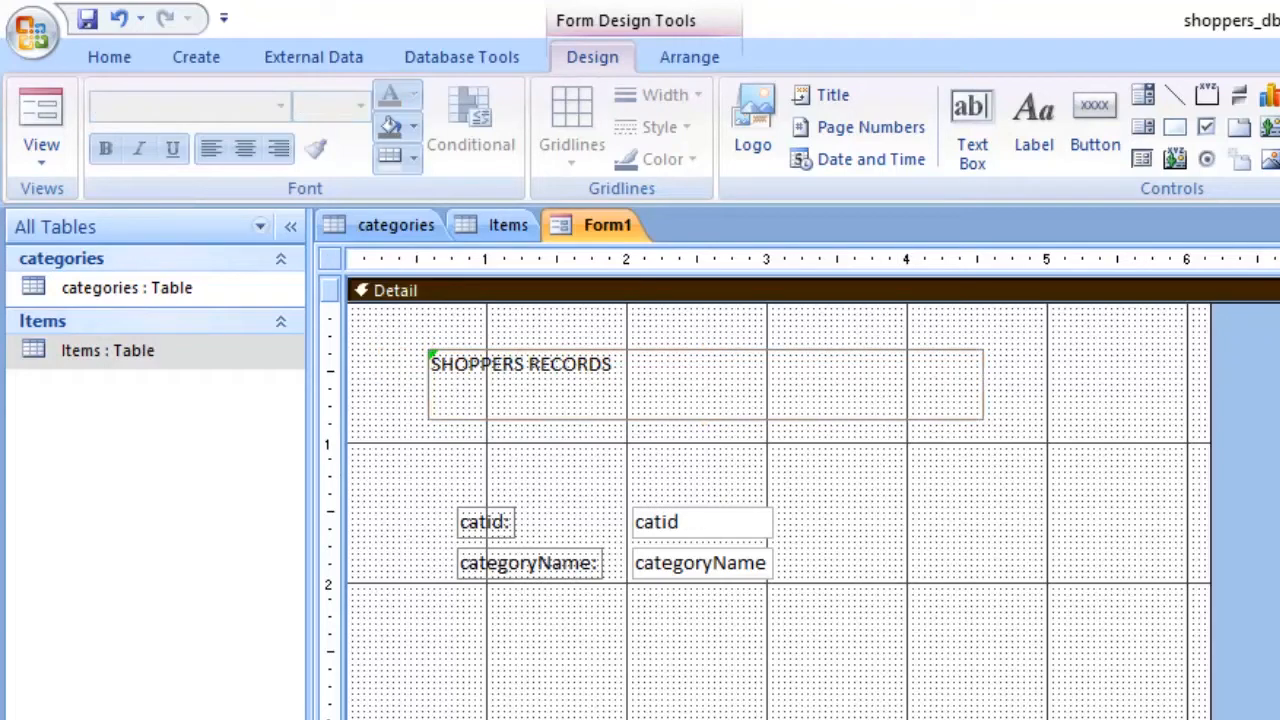
click(705, 385)
click(640, 366)
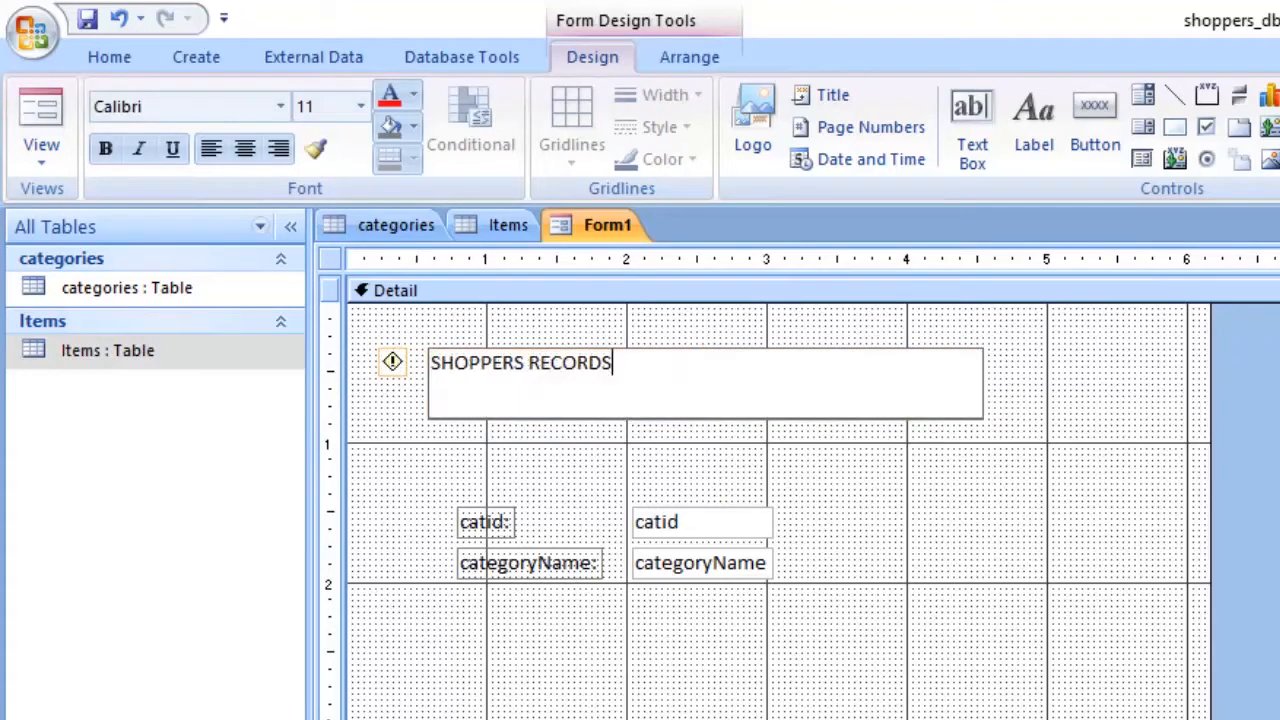
double_click(640, 366)
click(640, 366)
drag(636, 366, 430, 366)
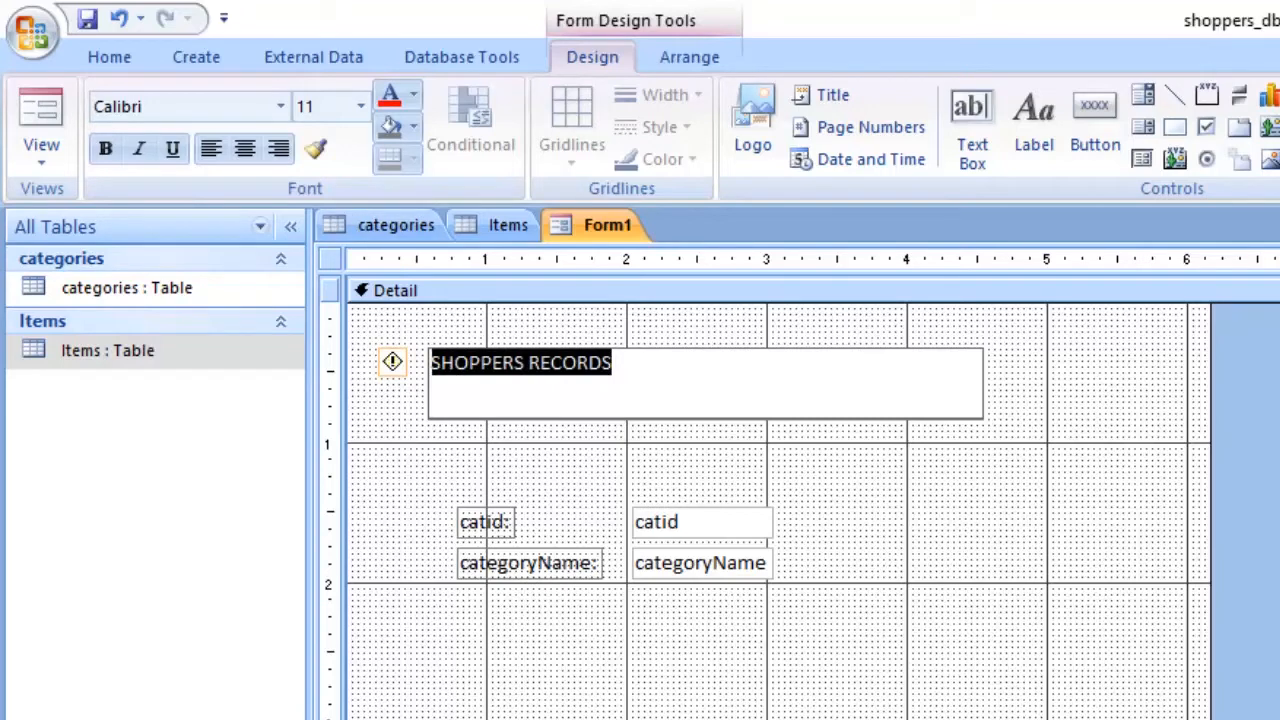
click(706, 522)
click(706, 470)
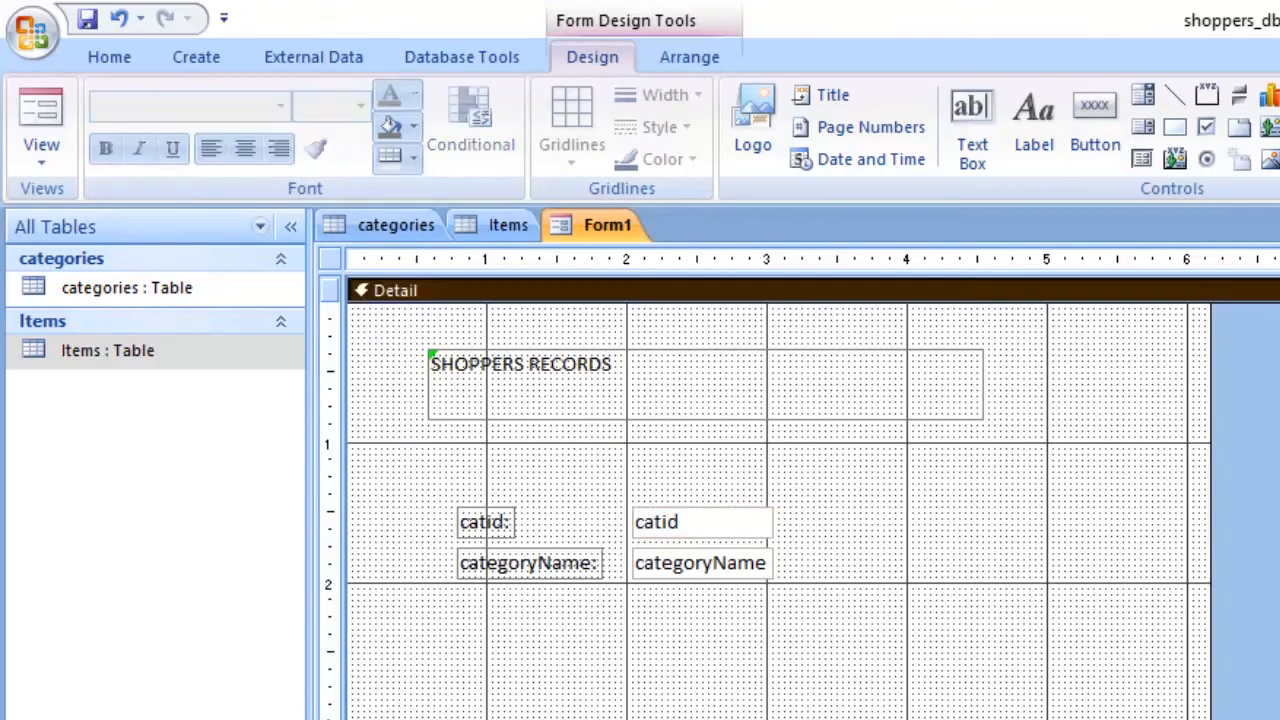
- Format the SHOPPERS RECORDS title in the Gill Sans Ultra Bold font at size 26
click(680, 384)
click(616, 366)
drag(614, 366, 430, 366)
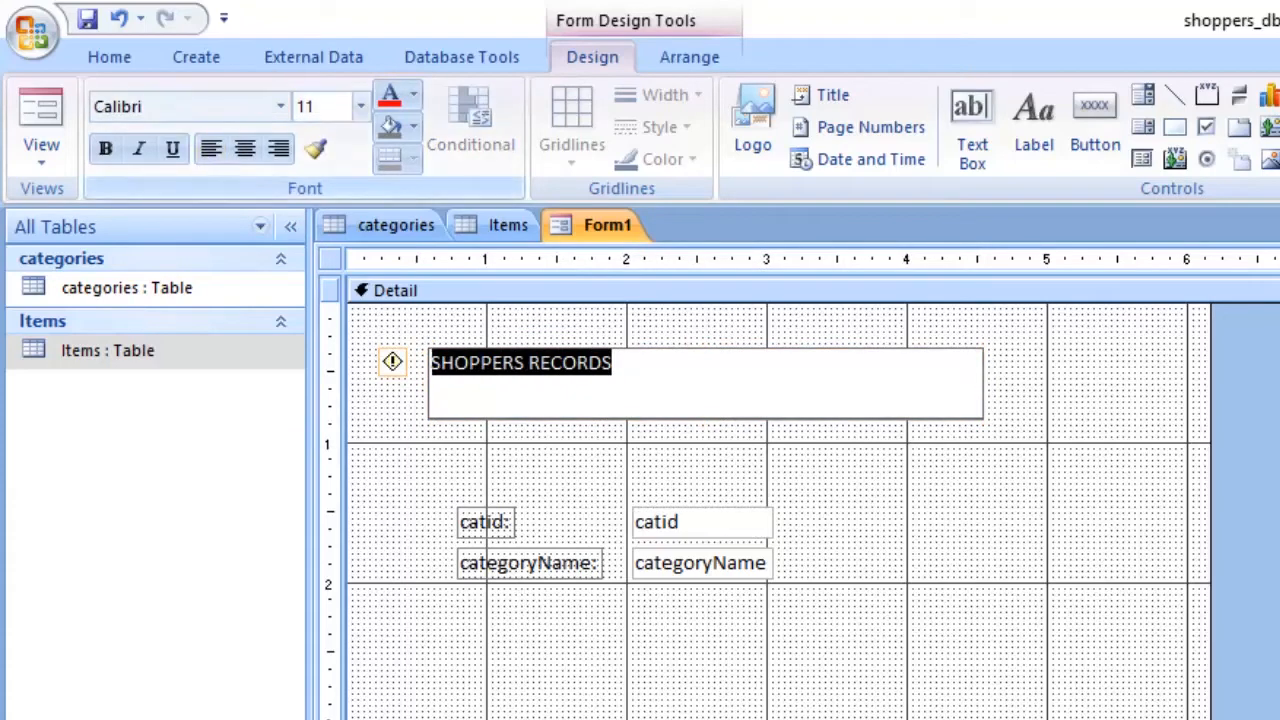
click(281, 106)
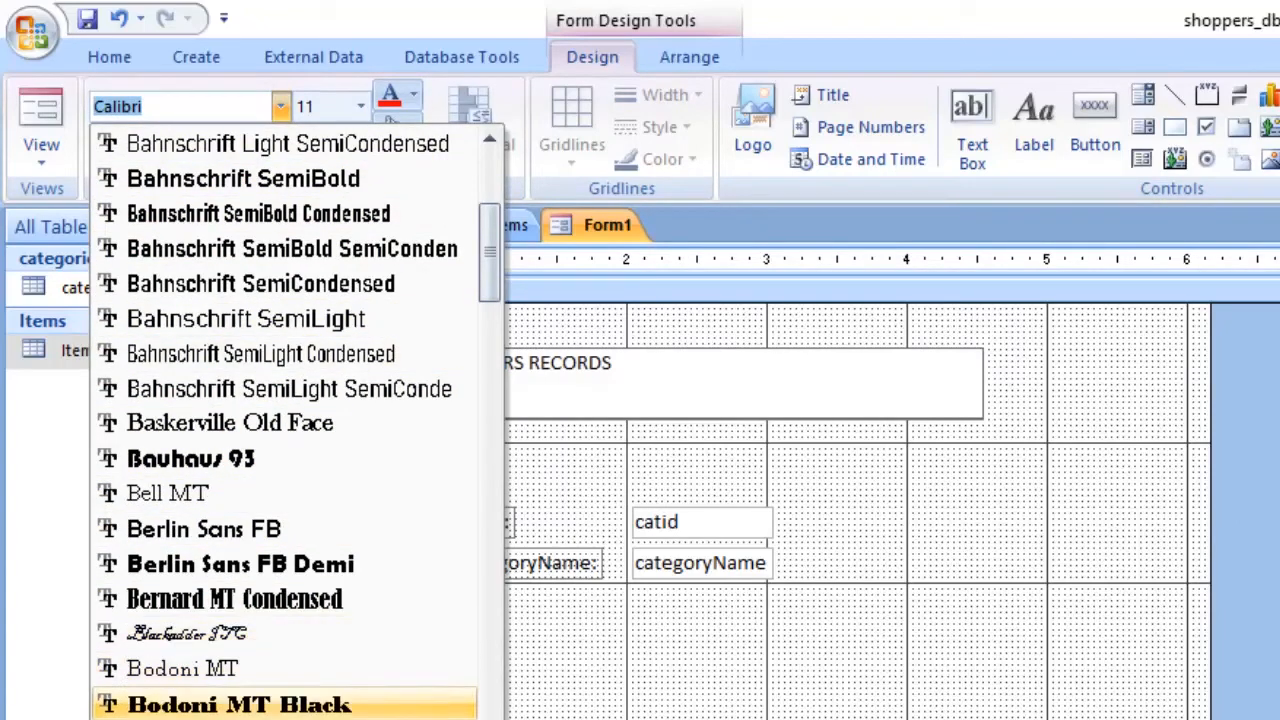
scroll(250, 700, down, 15)
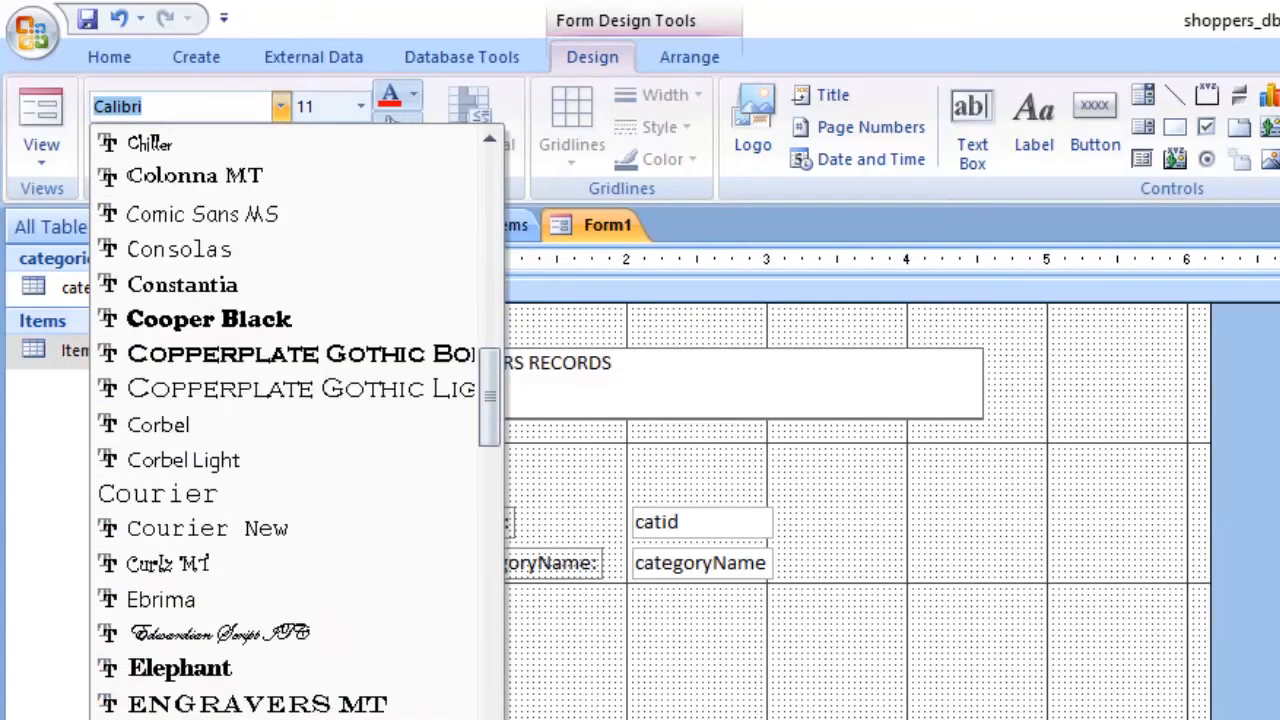
scroll(290, 420, down, 7)
scroll(290, 420, down, 3)
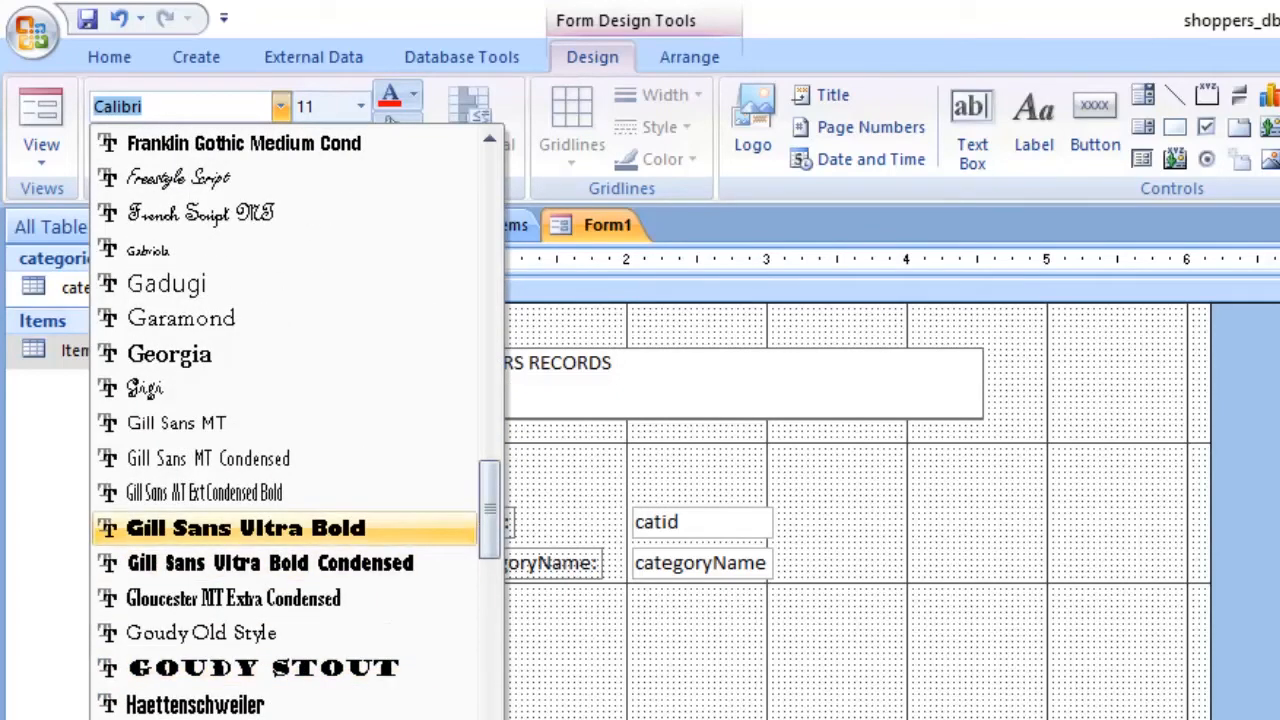
click(245, 527)
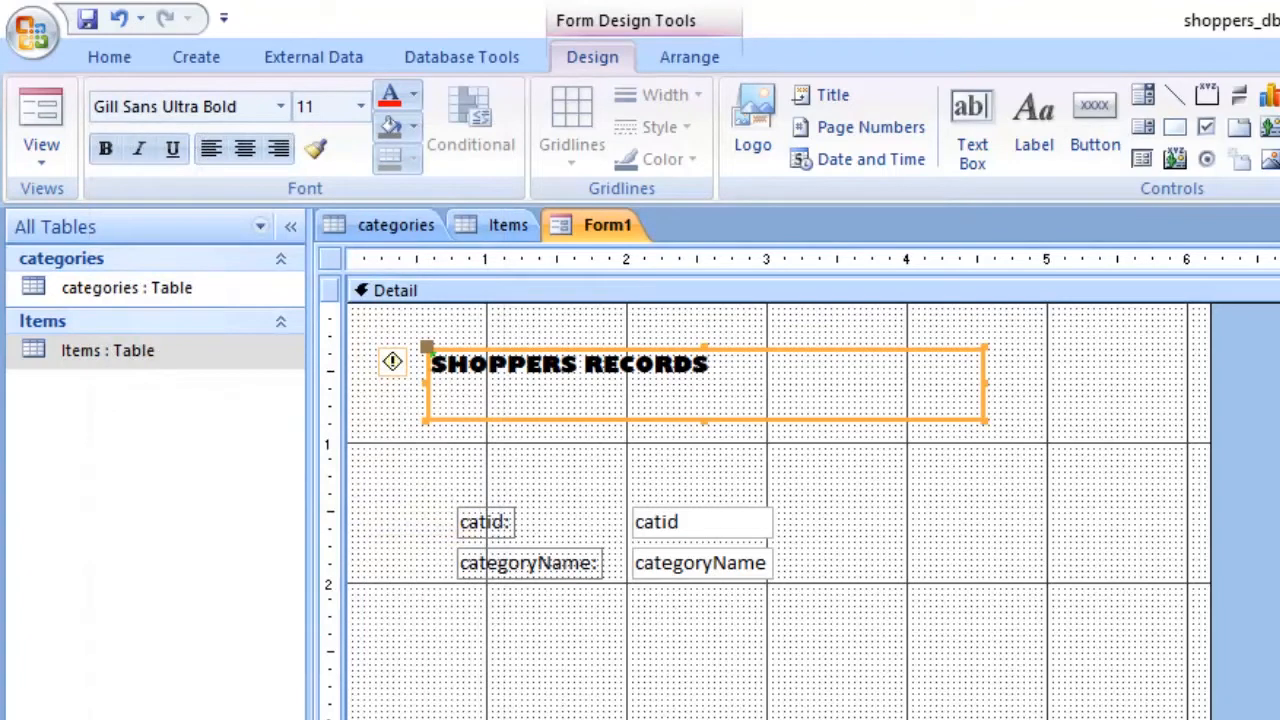
click(361, 106)
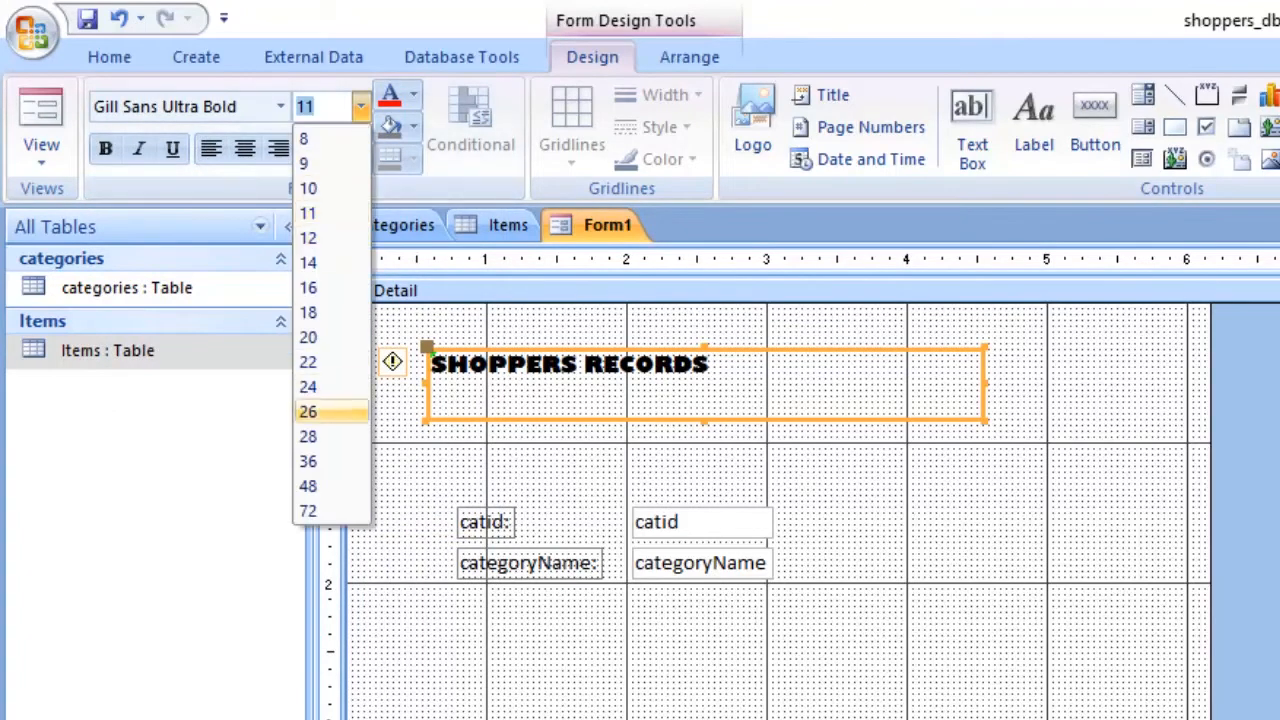
click(330, 411)
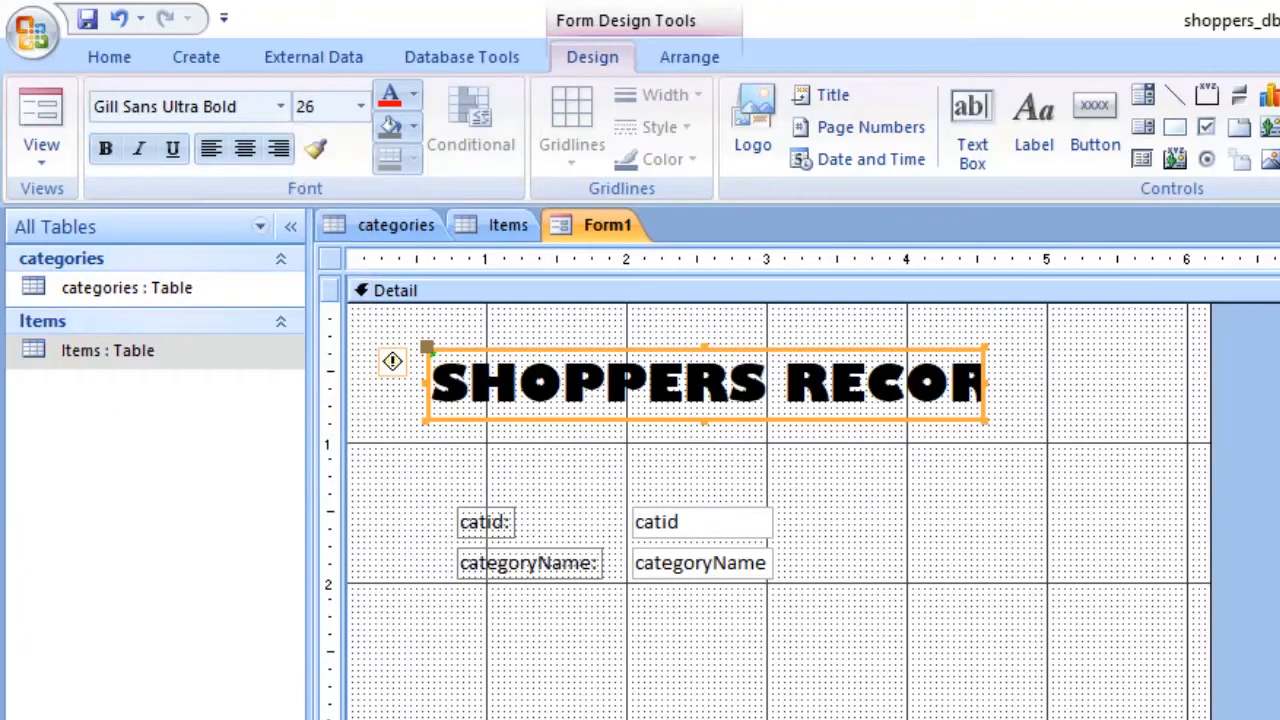
- Widen the title label to about 5.5 on the horizontal ruler and center its text
drag(988, 385, 1144, 385)
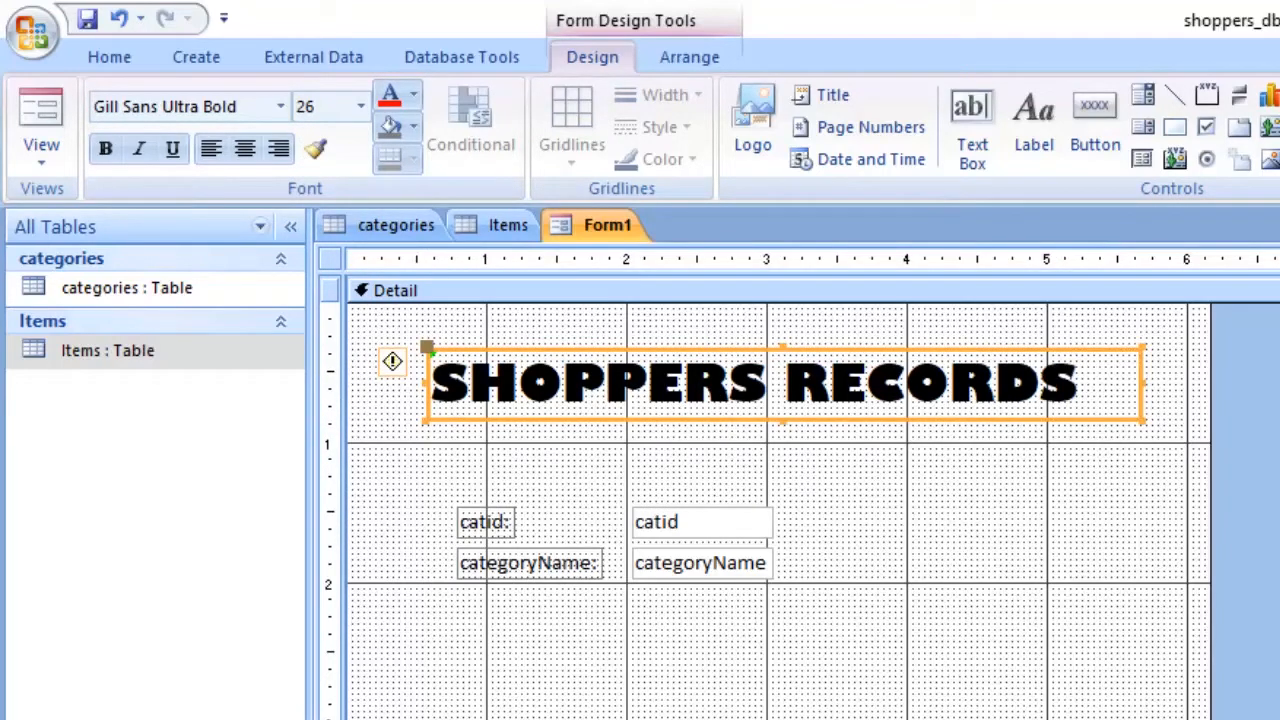
drag(1144, 385, 432, 385)
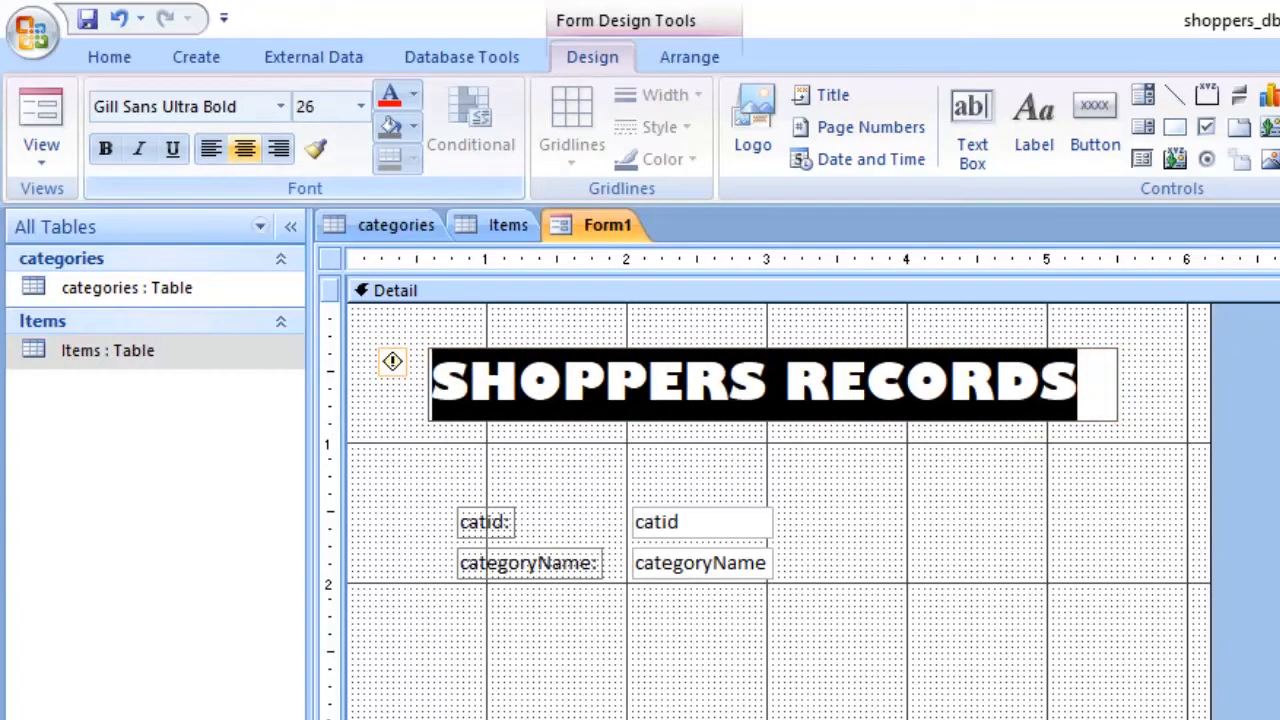
click(244, 148)
click(700, 474)
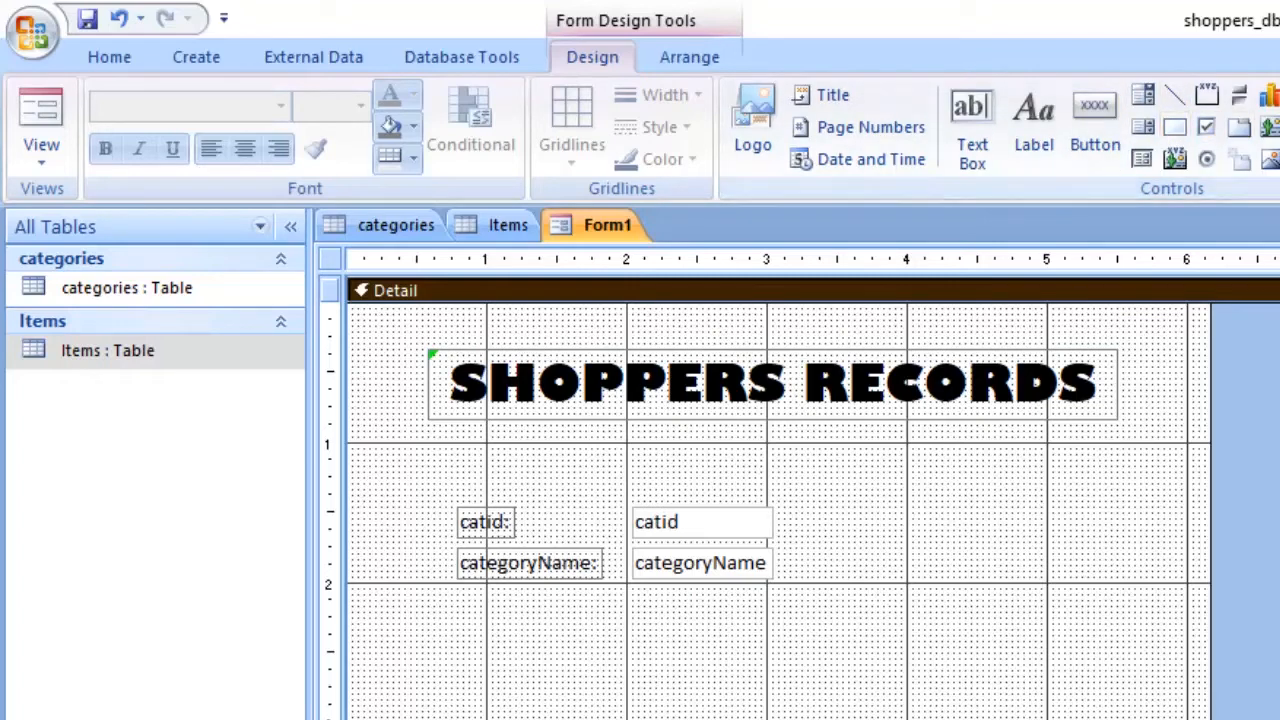
- Change the text of the catid field's label to "category identification:"
click(702, 522)
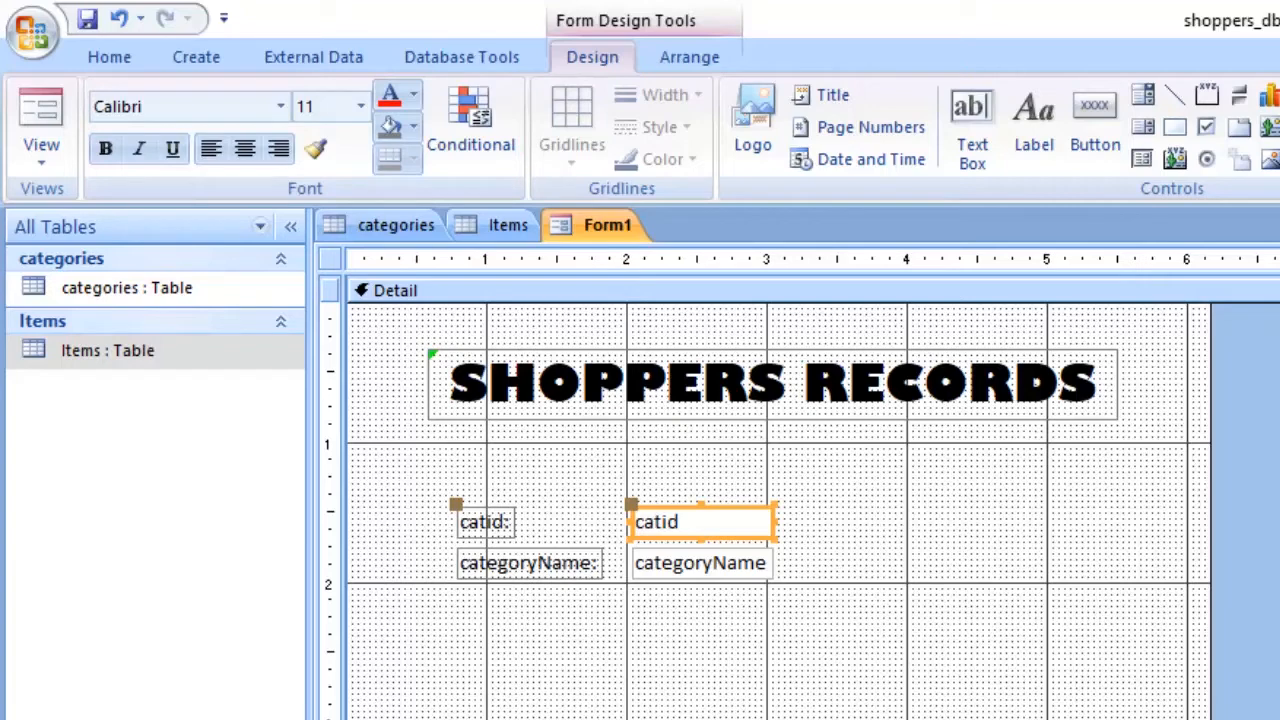
click(486, 522)
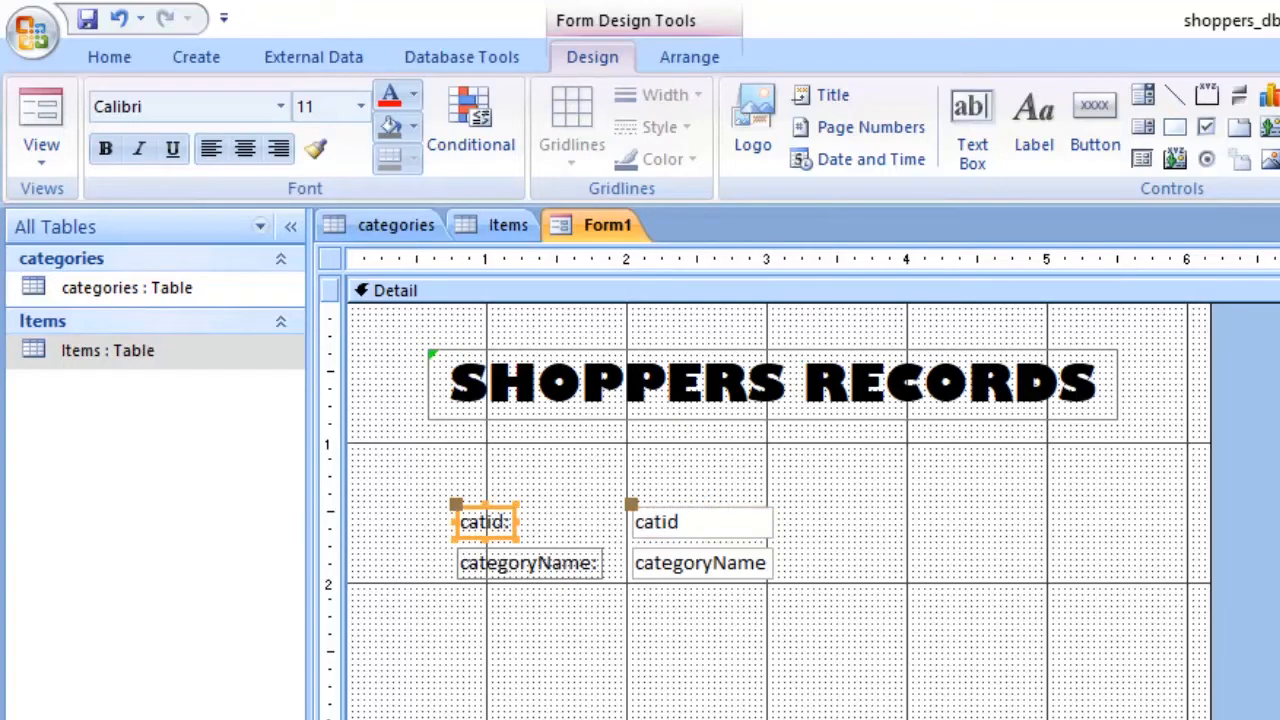
click(486, 522)
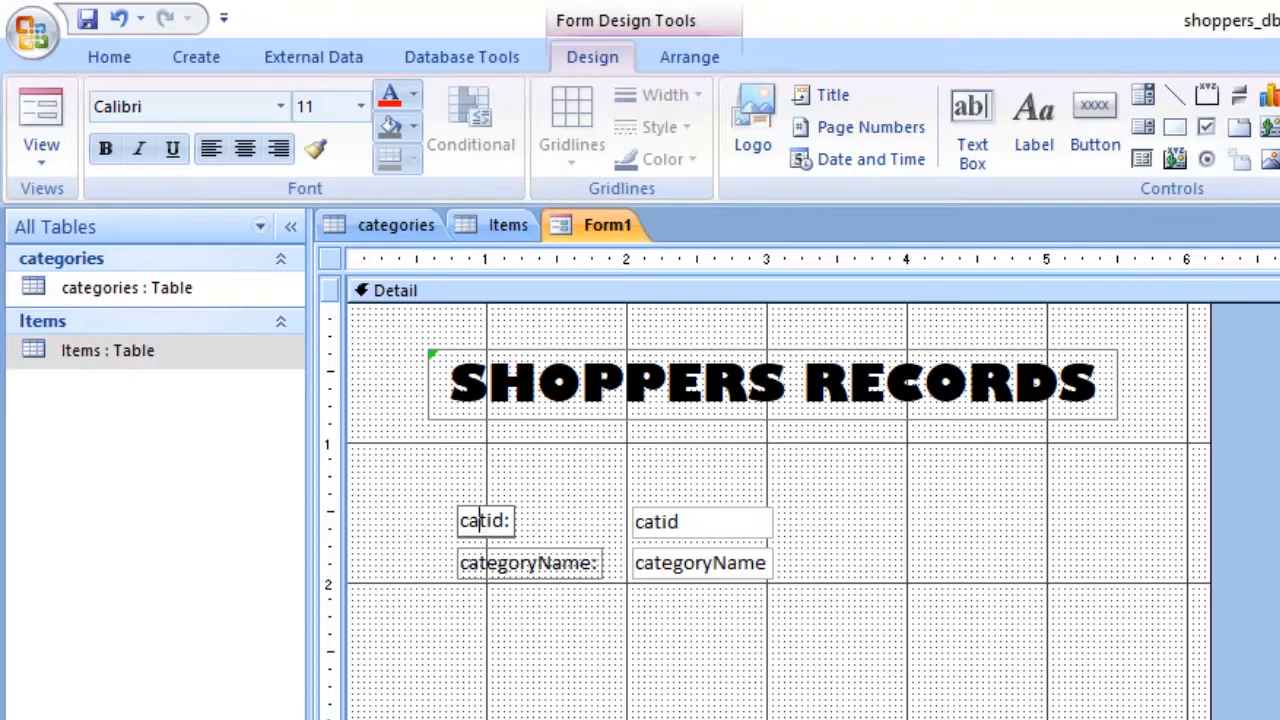
key(Right)
text(EG)
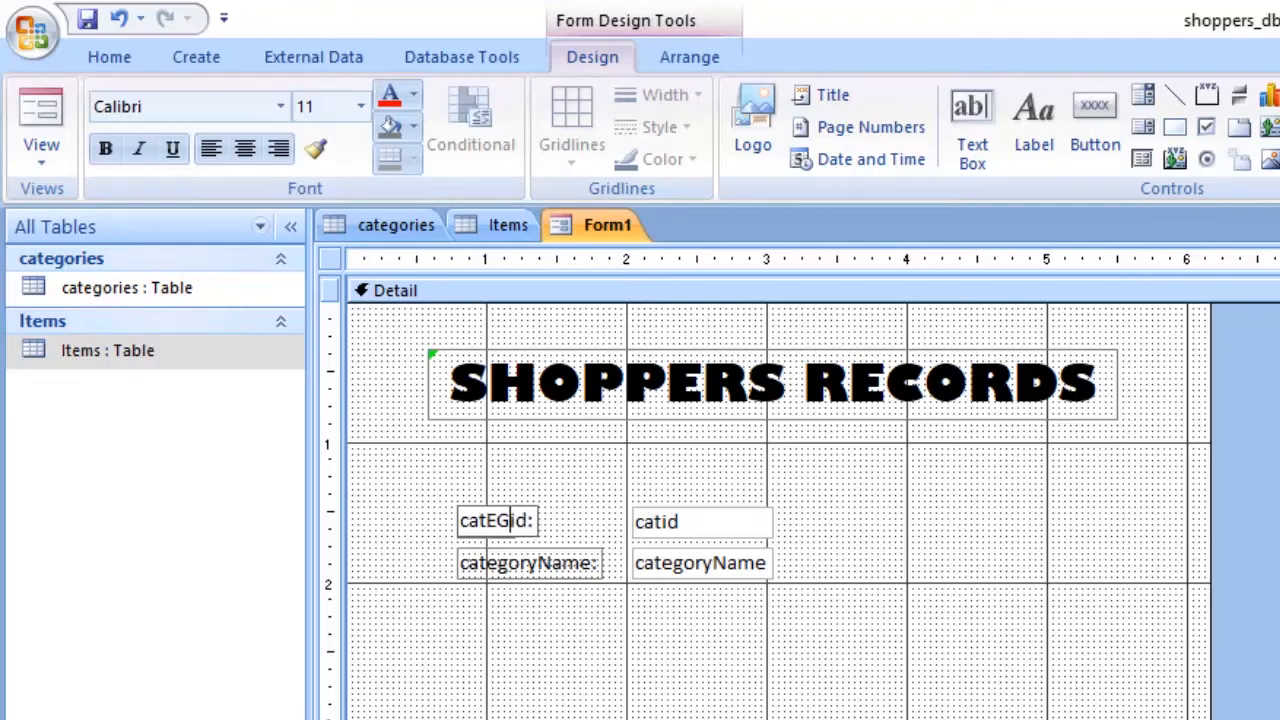
key(BackSpace)
key(BackSpace)
key(BackSpace)
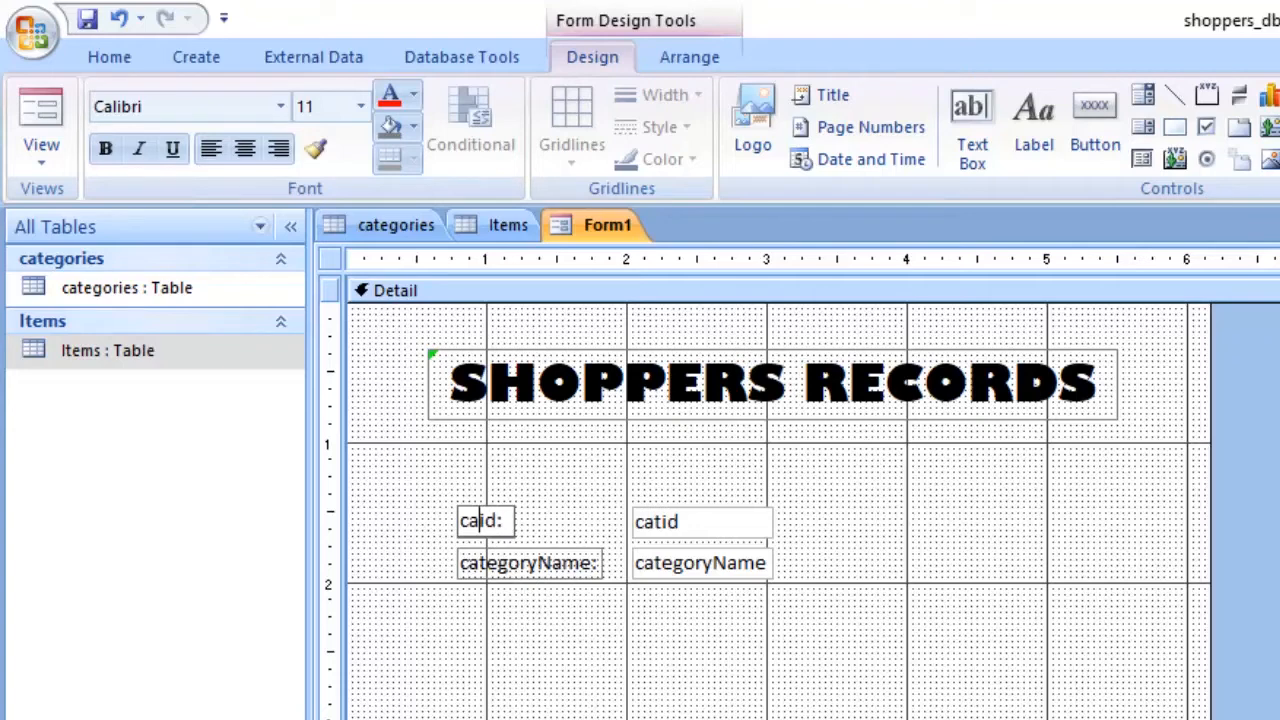
text(tegory)
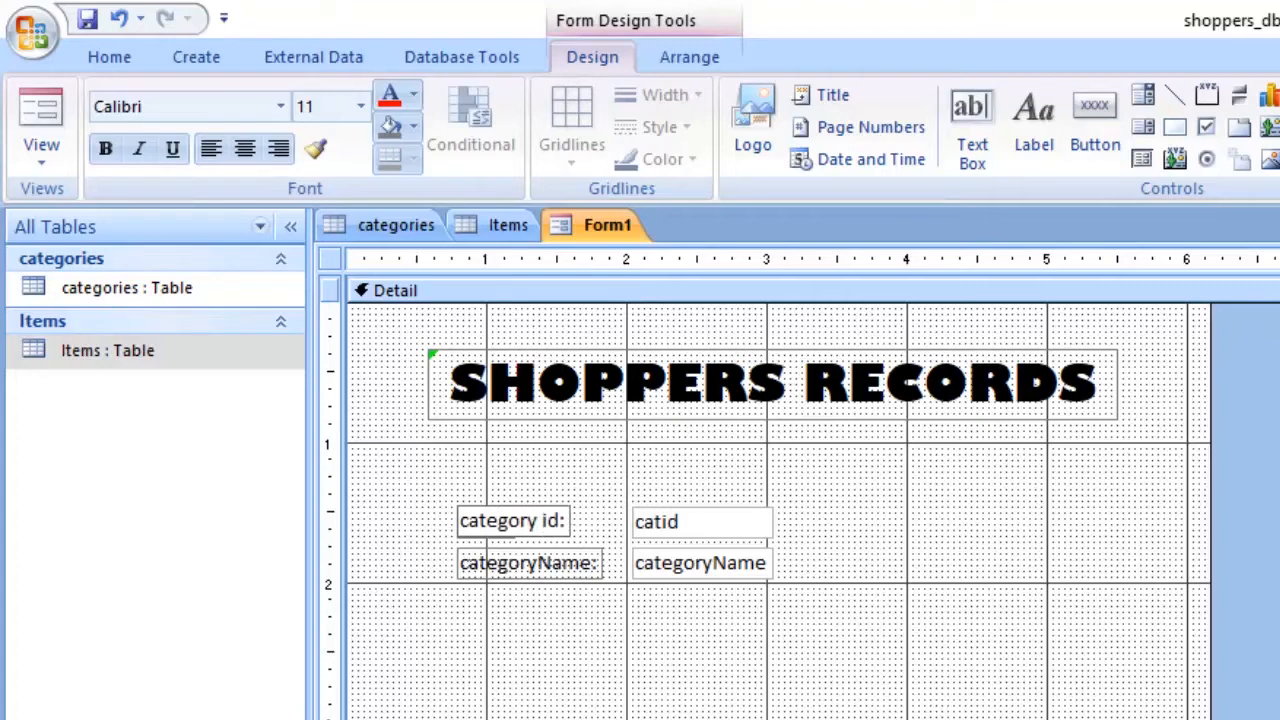
key(Right)
key(Right)
text(enti)
text(fic)
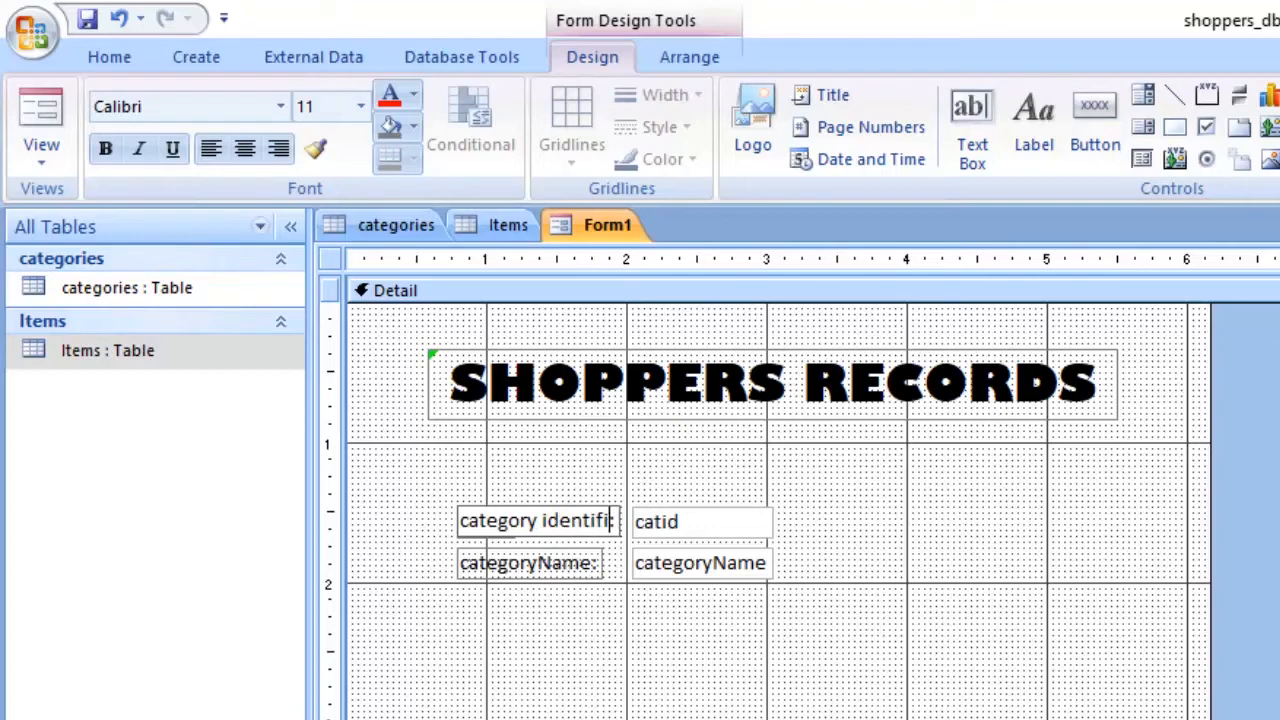
text(ation:)
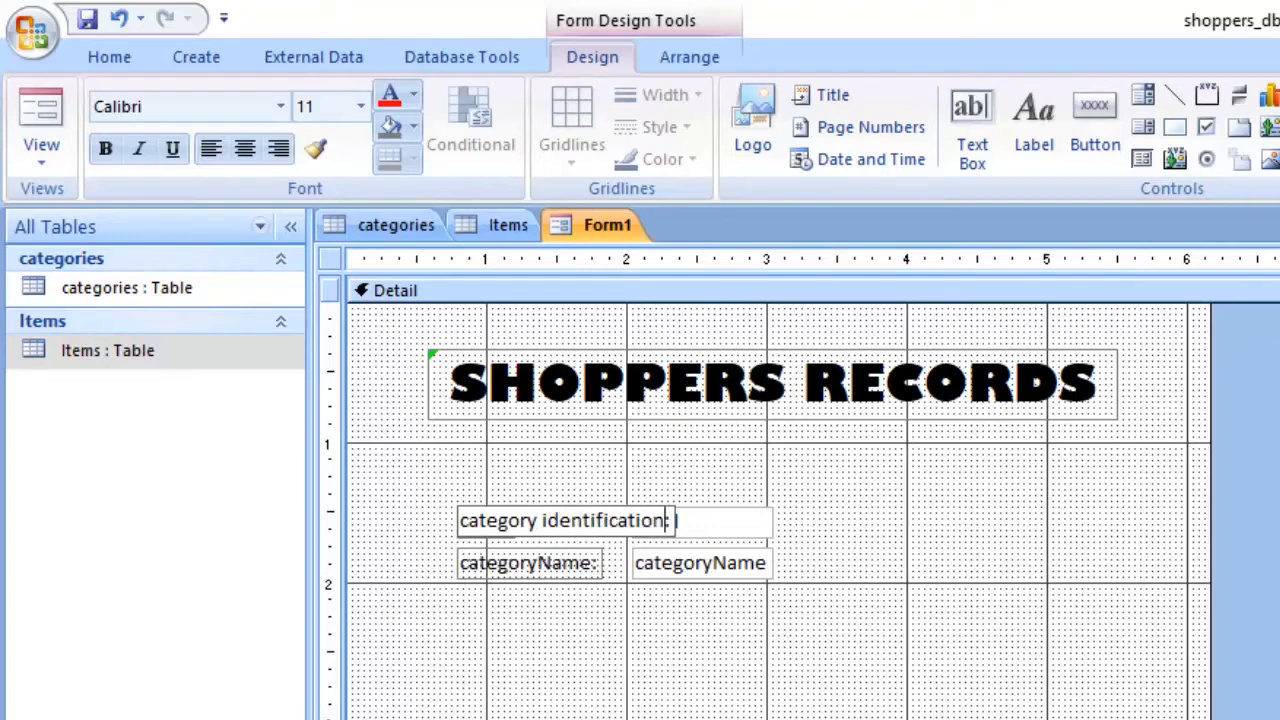
click(800, 470)
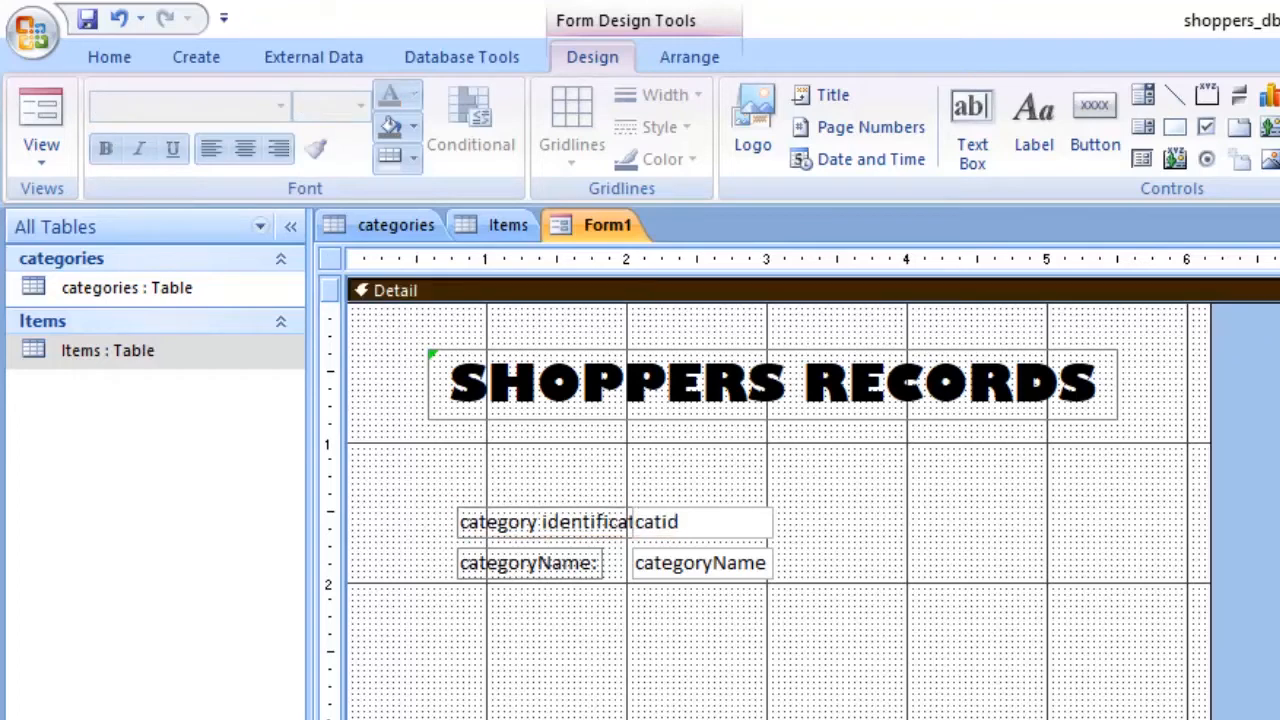
- Move only the catid text box rightward, clear of its label, so it starts at about 2.75 on the horizontal ruler
click(565, 521)
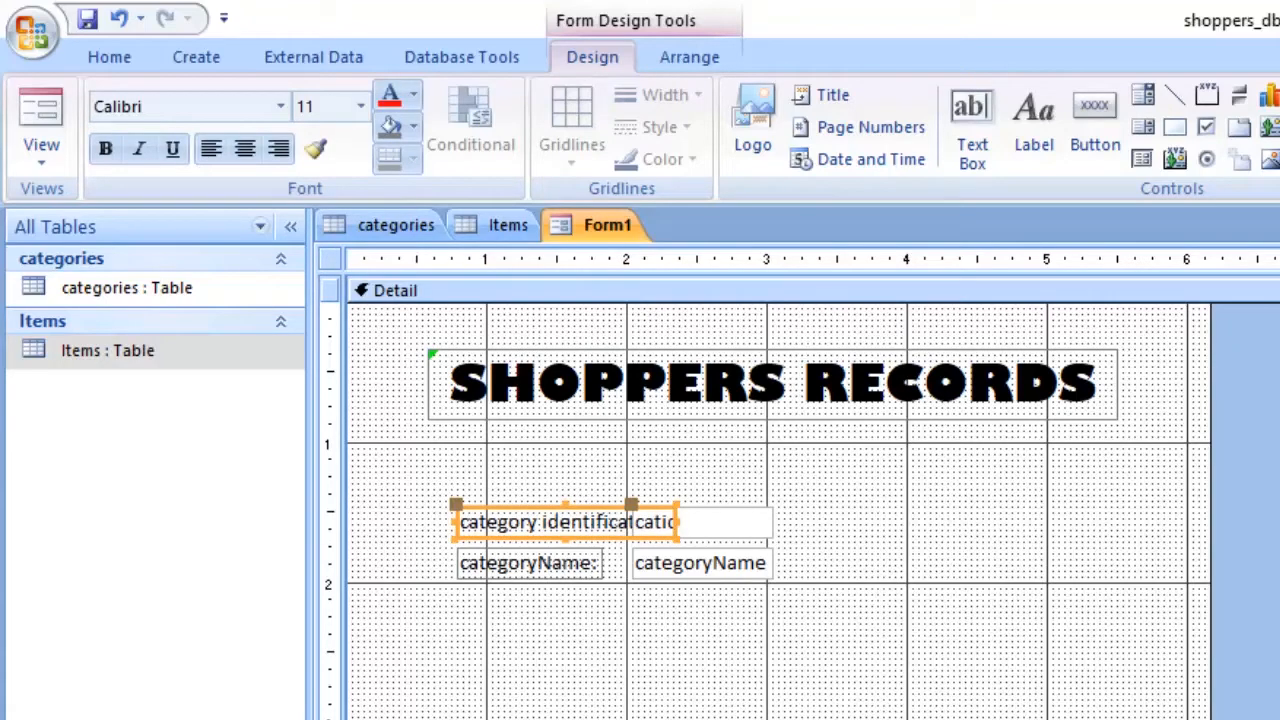
click(720, 521)
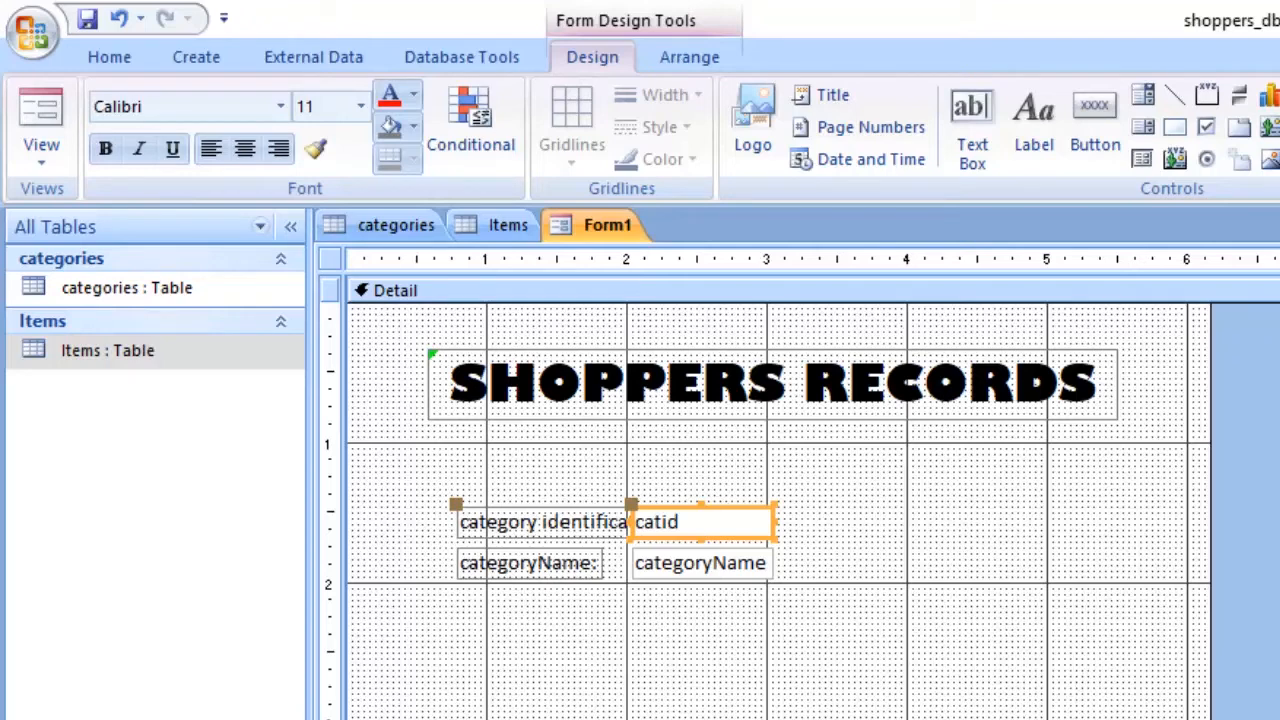
drag(700, 522, 843, 522)
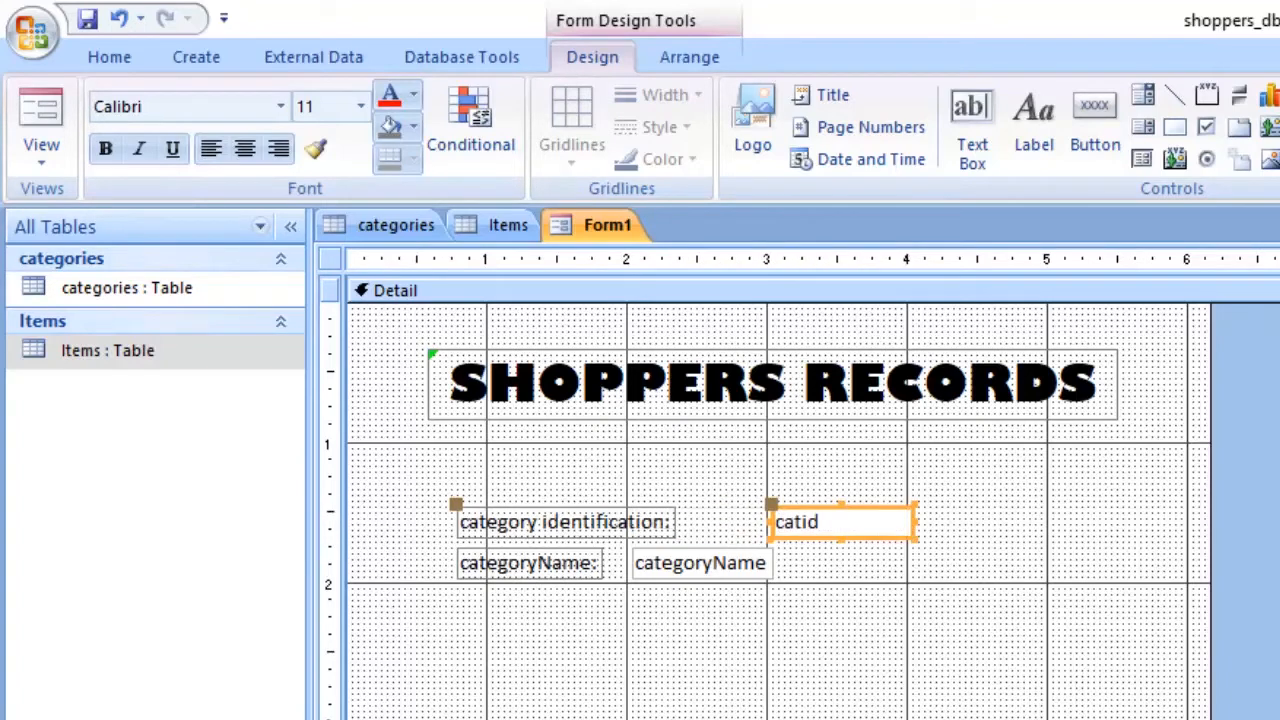
click(865, 624)
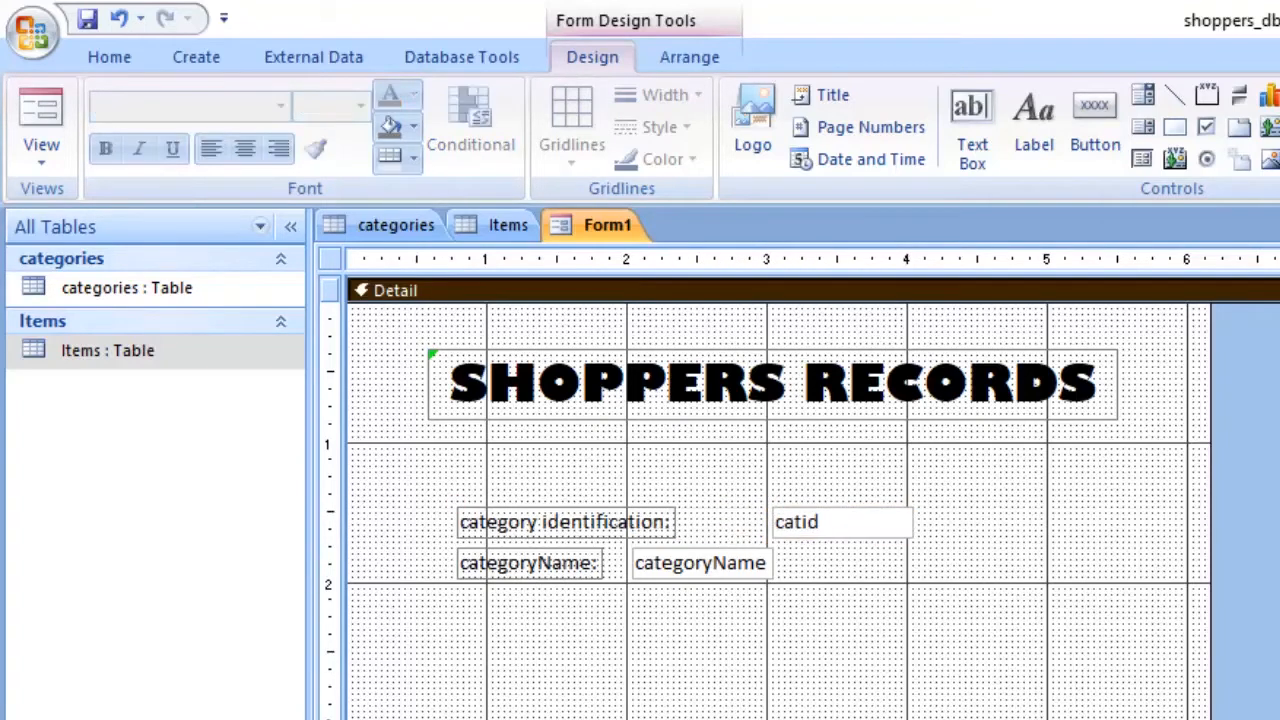
click(842, 522)
drag(773, 506, 732, 506)
click(800, 622)
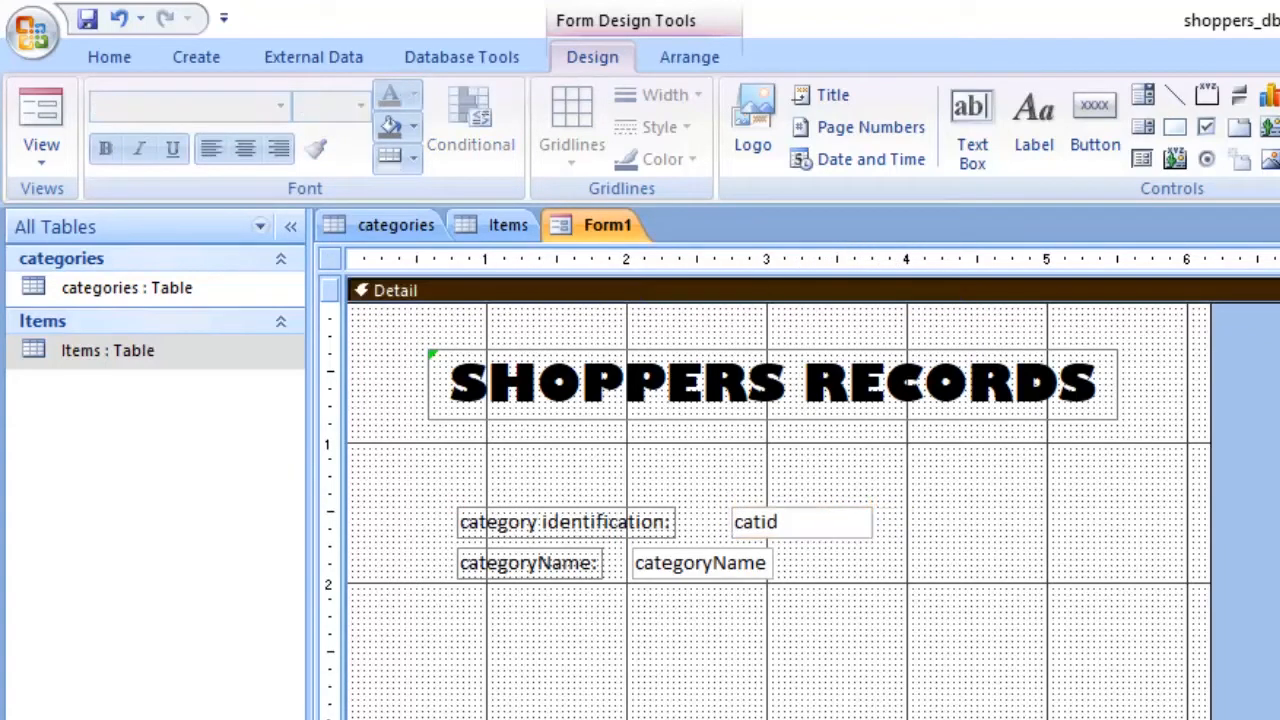
- Move the categoryName field and its label together rightward, so the label starts at about 1.25 on the horizontal ruler
click(702, 563)
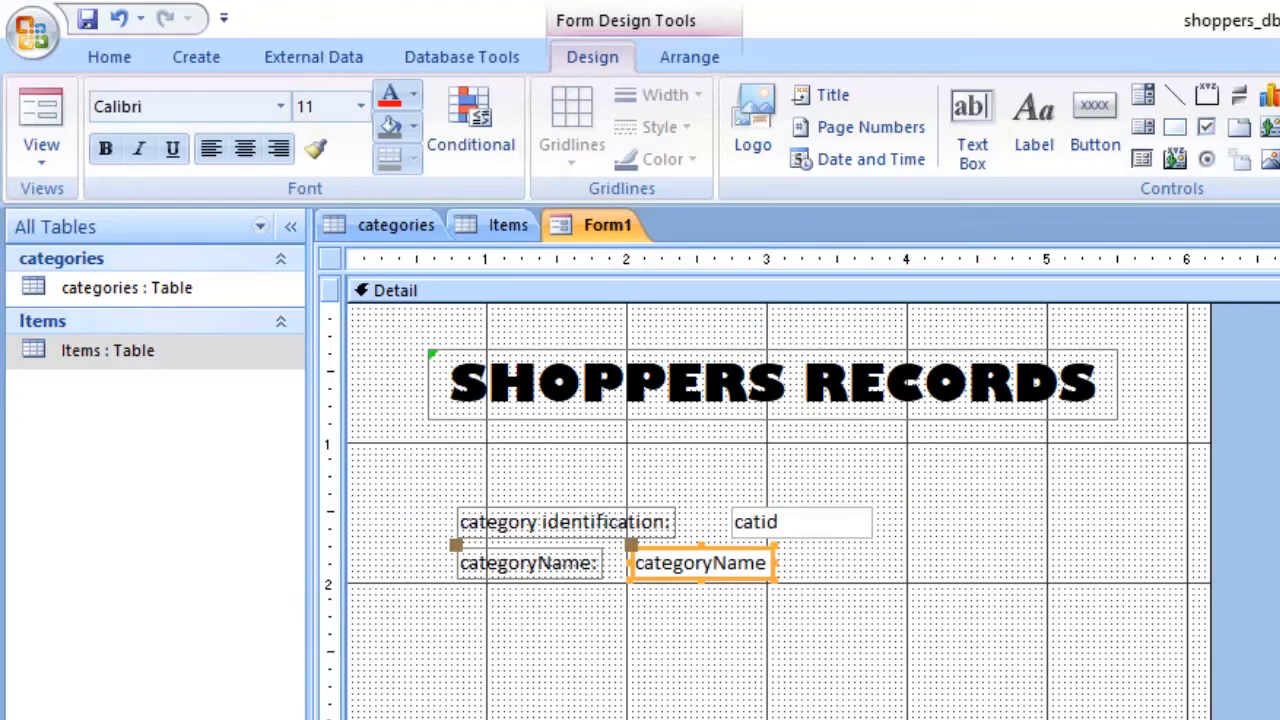
drag(700, 563, 764, 563)
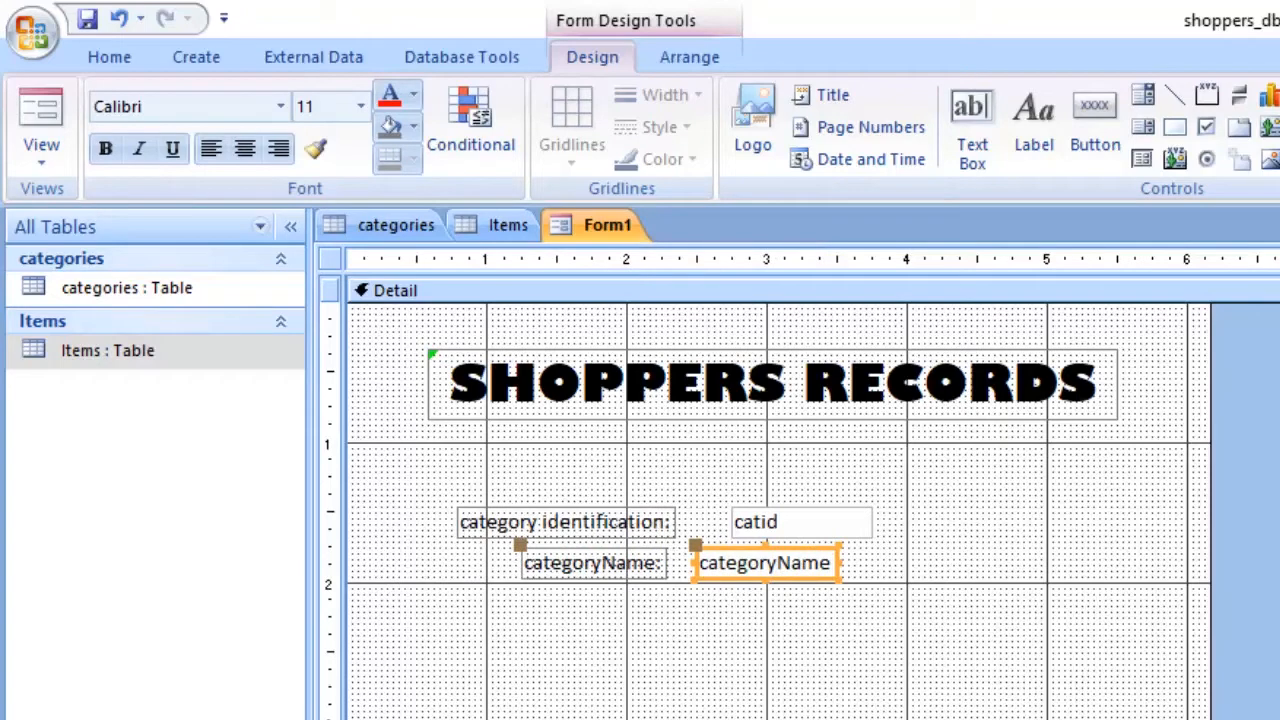
click(790, 640)
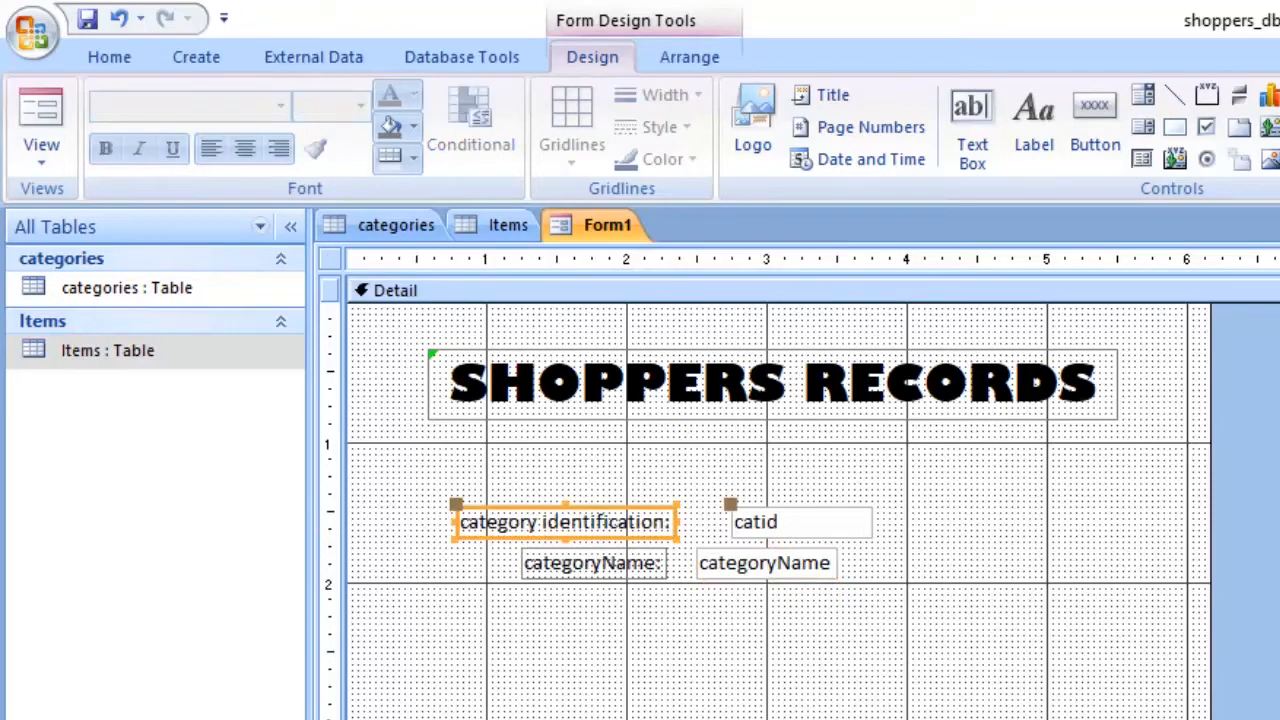
- Capitalize the first letter of the catid field's label so it reads "Category identification:"
click(471, 522)
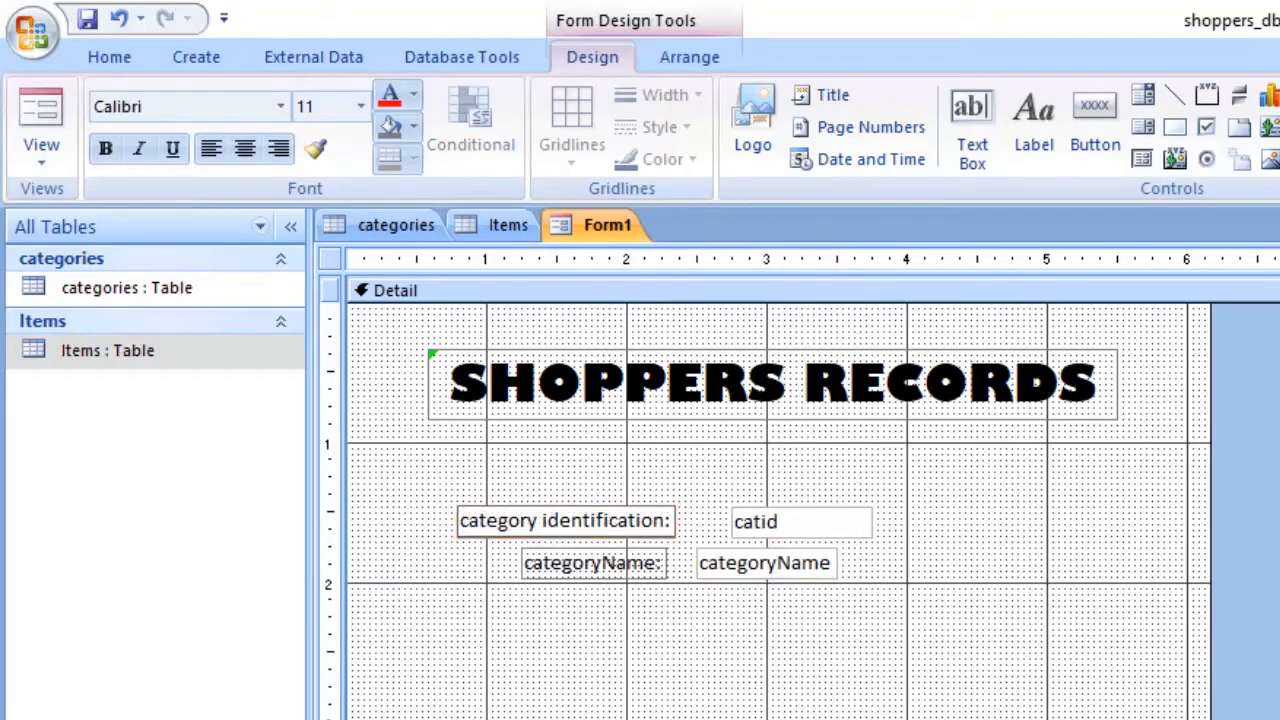
key(BackSpace)
text(C)
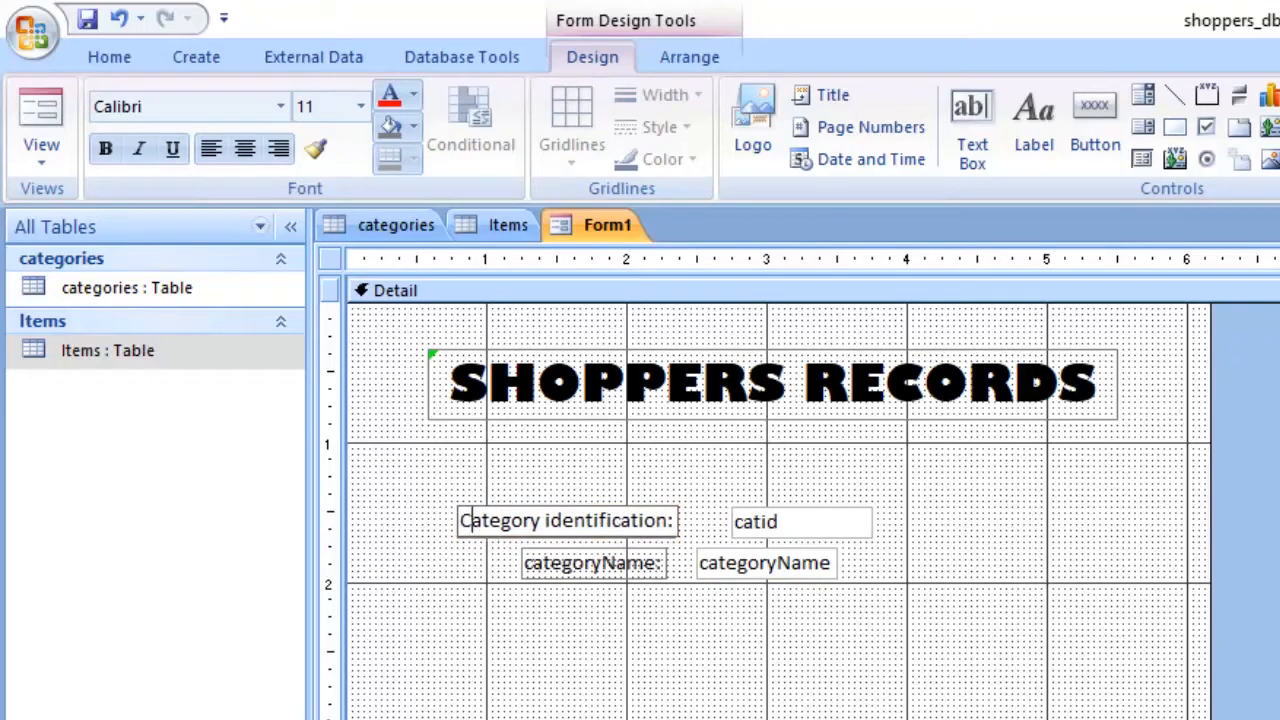
click(880, 470)
- Move only the categoryName text box rightward to line up under the catid text box, at about 2.75 on the horizontal ruler
click(800, 522)
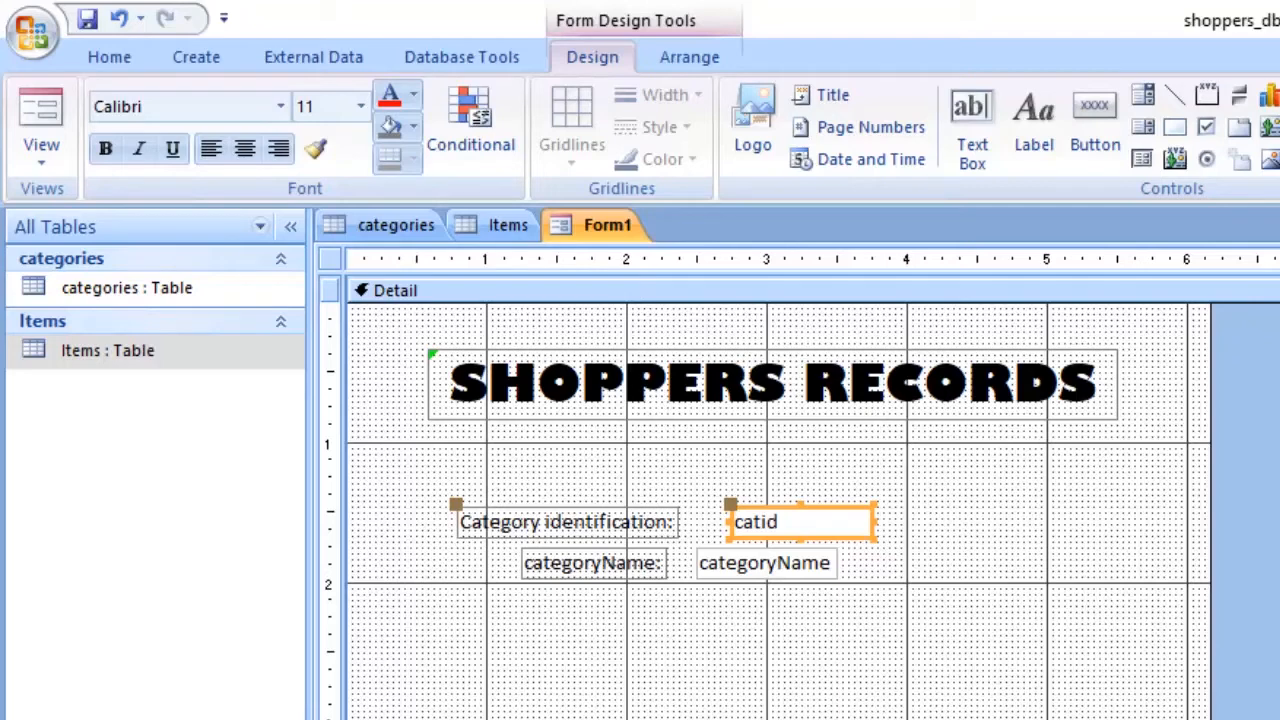
click(766, 563)
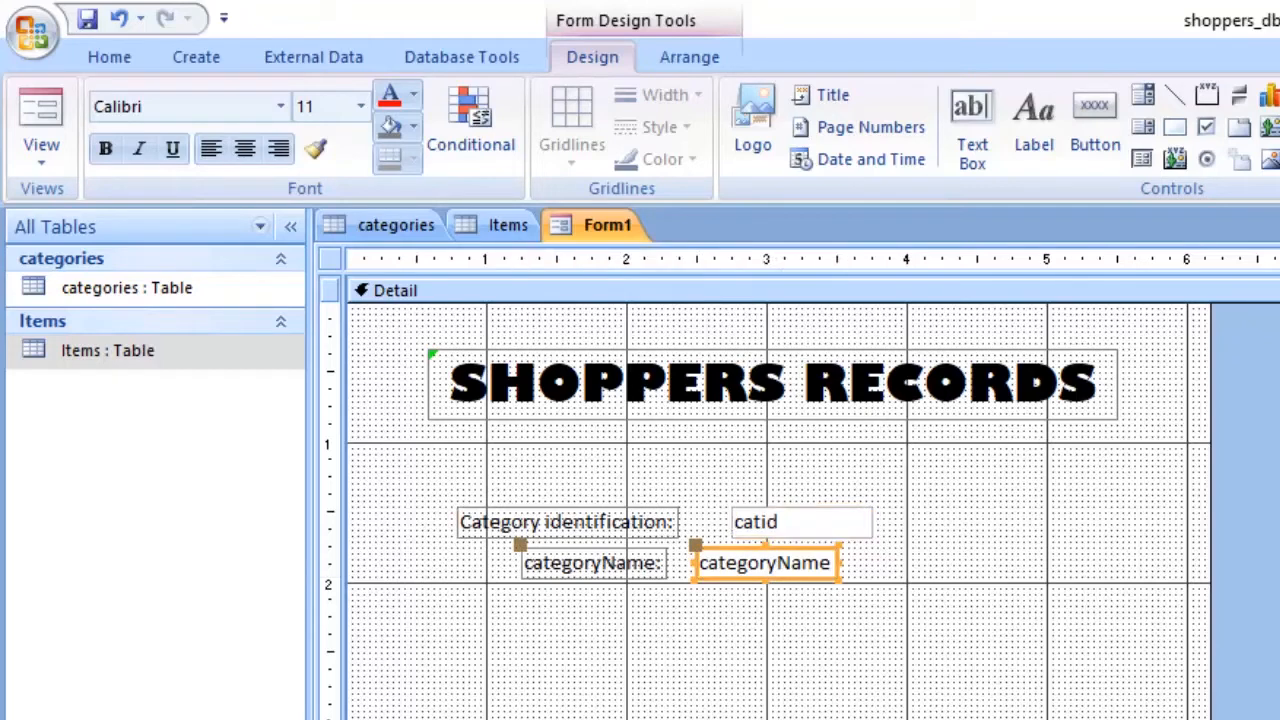
drag(696, 545, 731, 545)
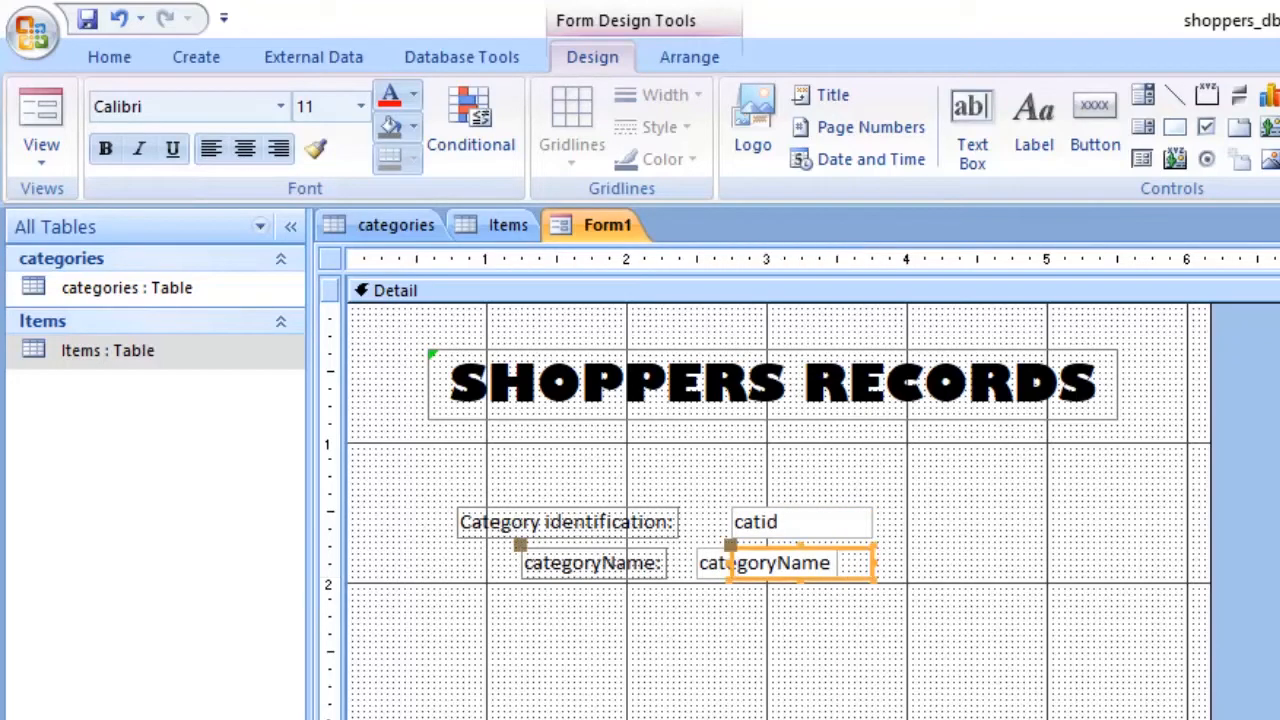
click(820, 640)
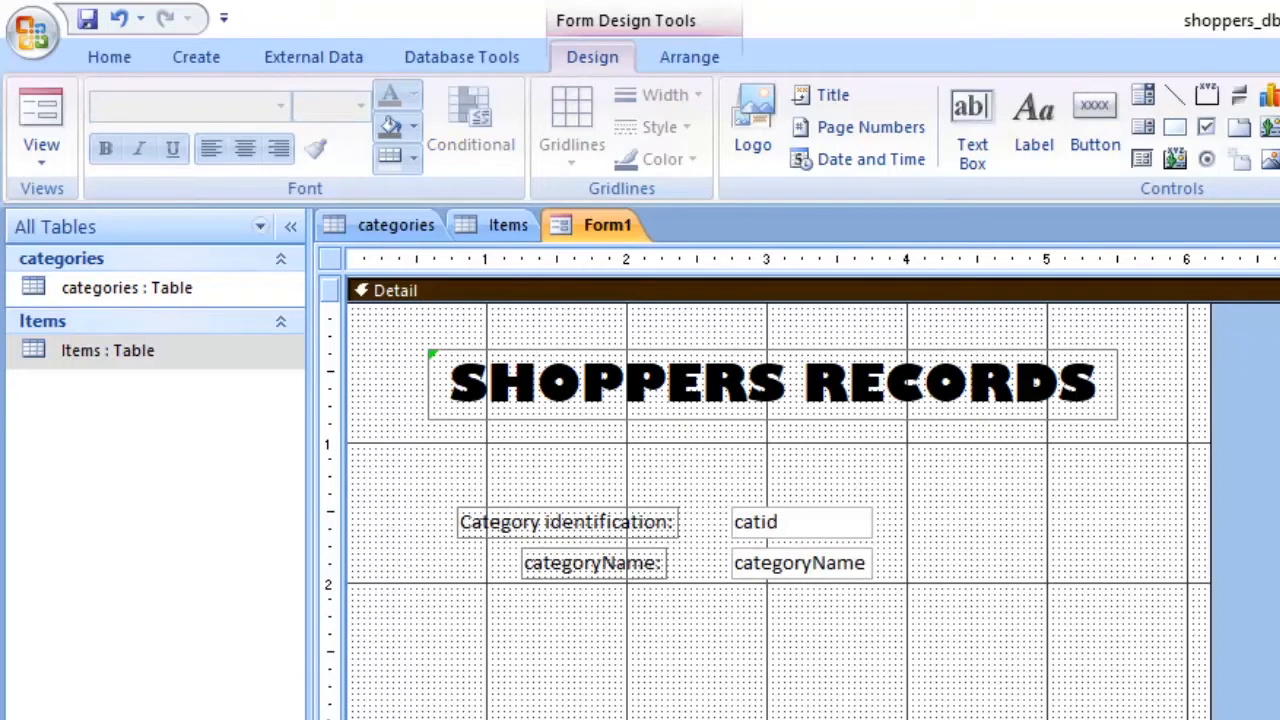
- Shift only the categoryName: label slightly rightward, so it starts at about 1.3 on the horizontal ruler
click(540, 563)
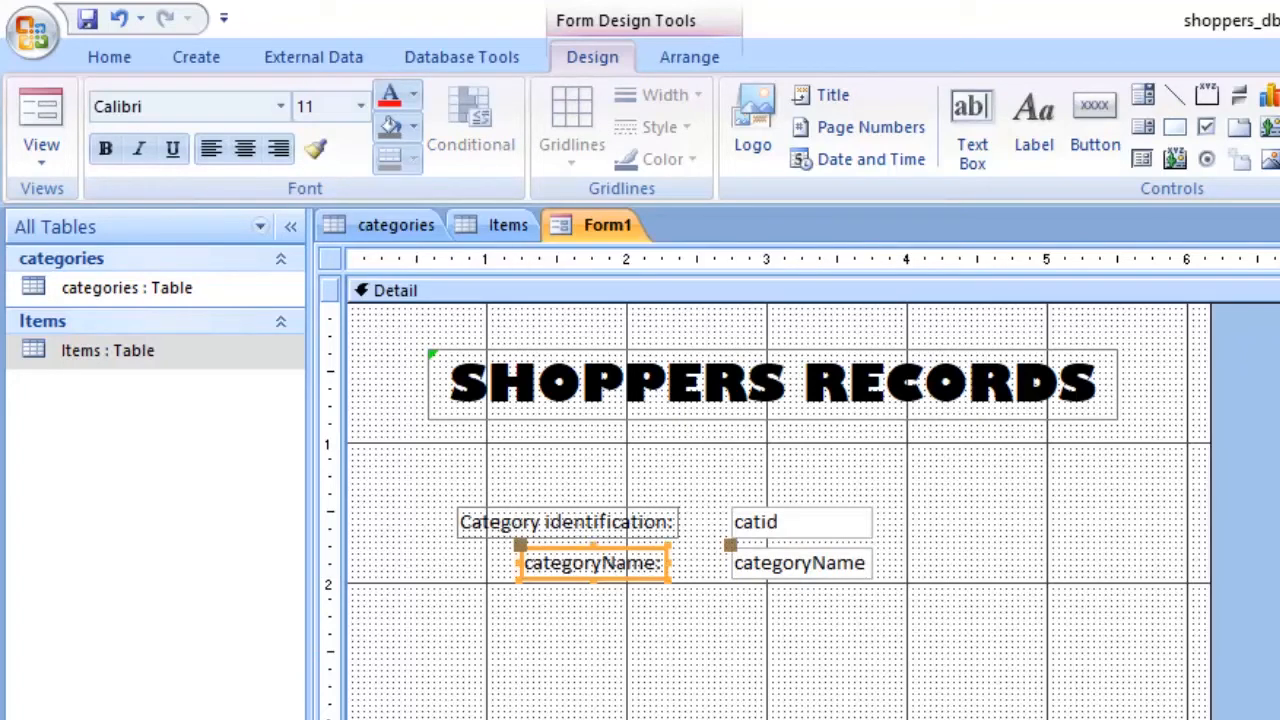
click(529, 563)
click(820, 640)
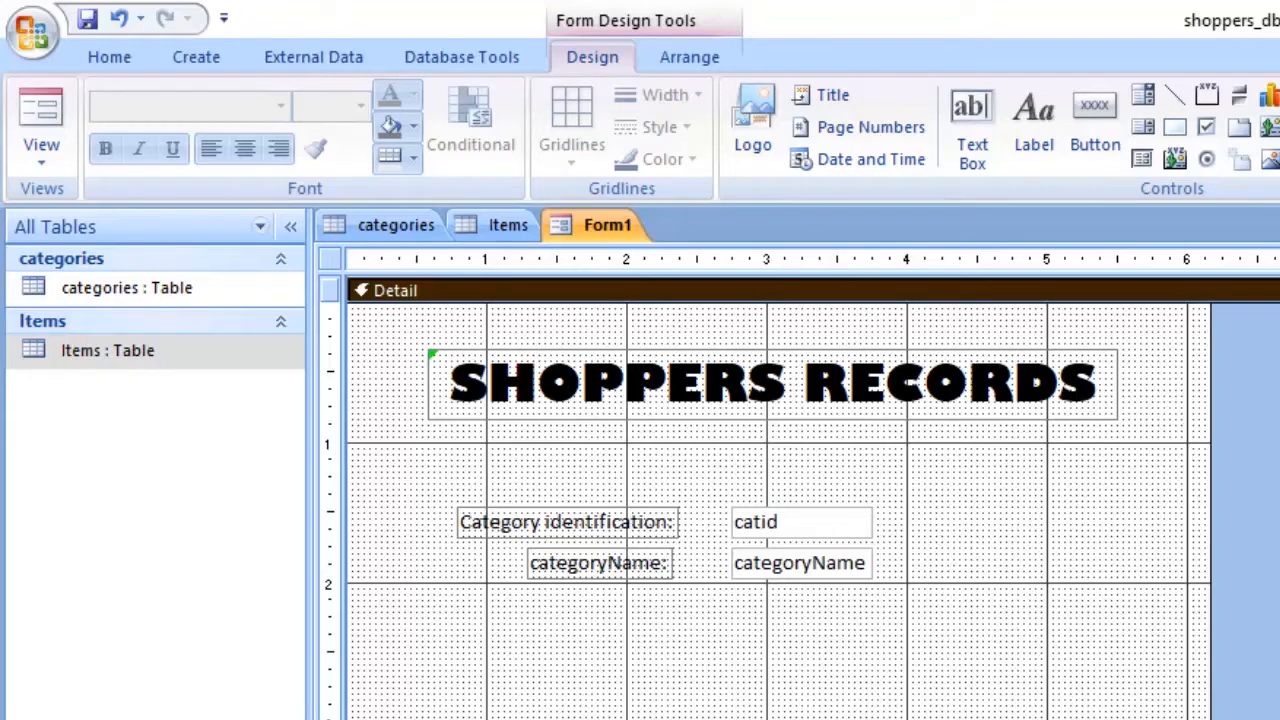
- Reword the label of the categoryName field so it reads "Category Name:", with a capital C and a space between the words
click(592, 563)
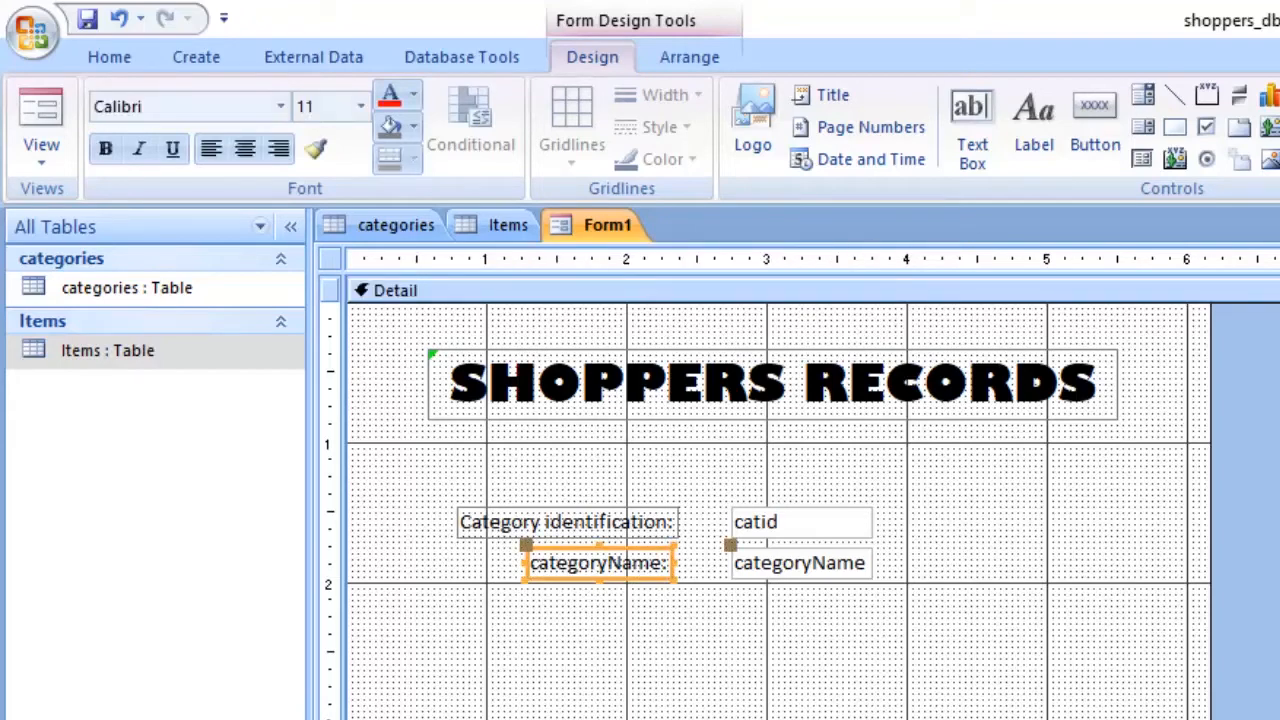
click(541, 563)
key(BackSpace)
text(C)
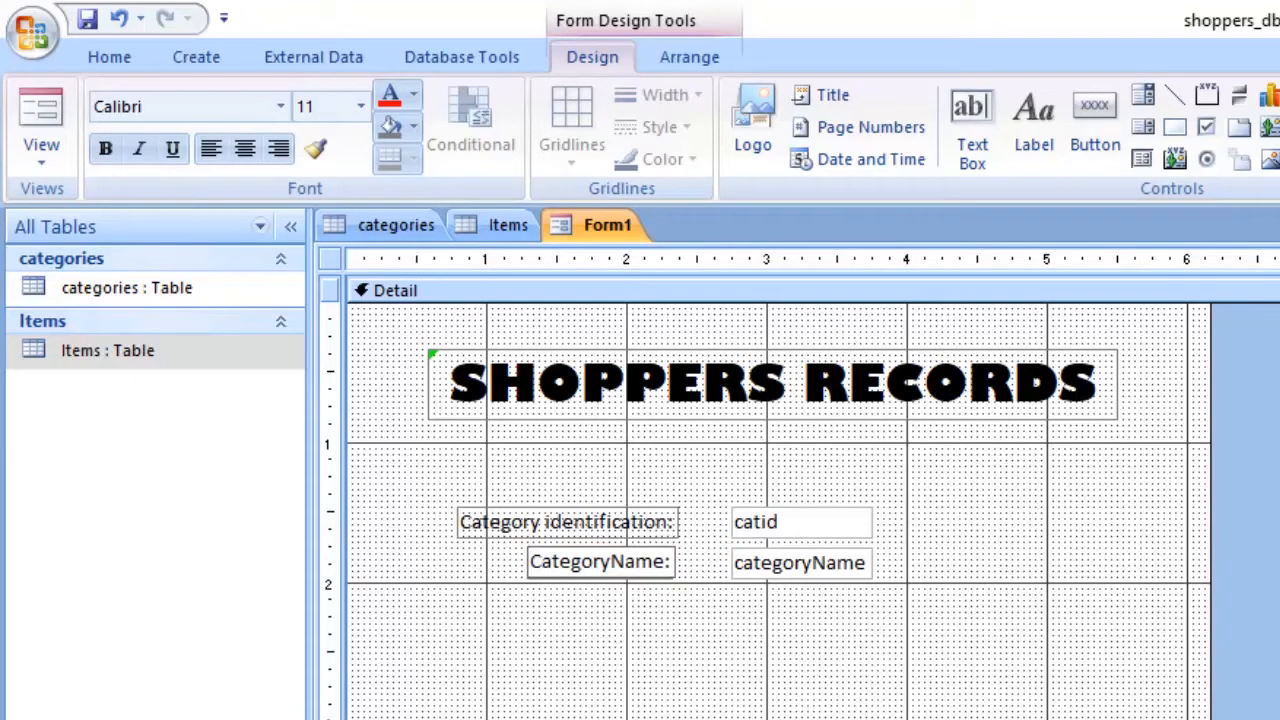
key(Right)
key(Right)
key(Right)
key(Right)
key(Right)
key(Right)
key(Right)
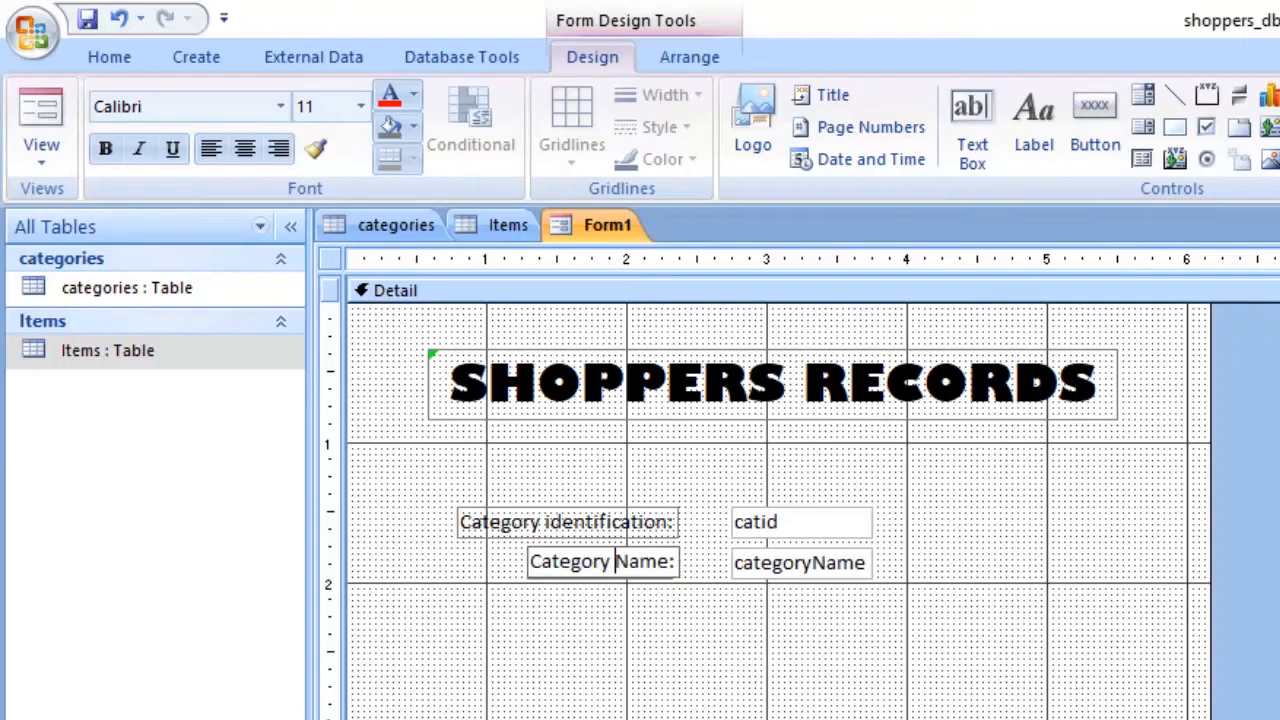
click(688, 641)
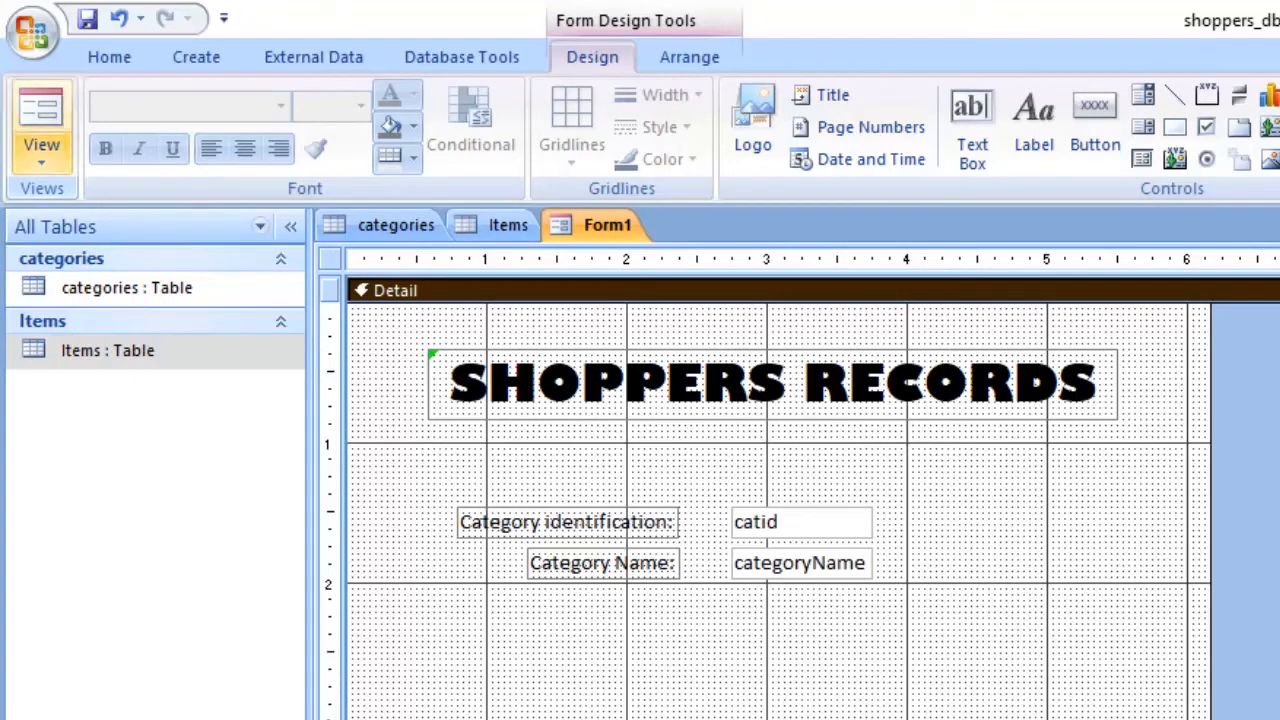
- Show the form in Form View and advance to a new blank record, with the cursor in its Category Name field
click(41, 150)
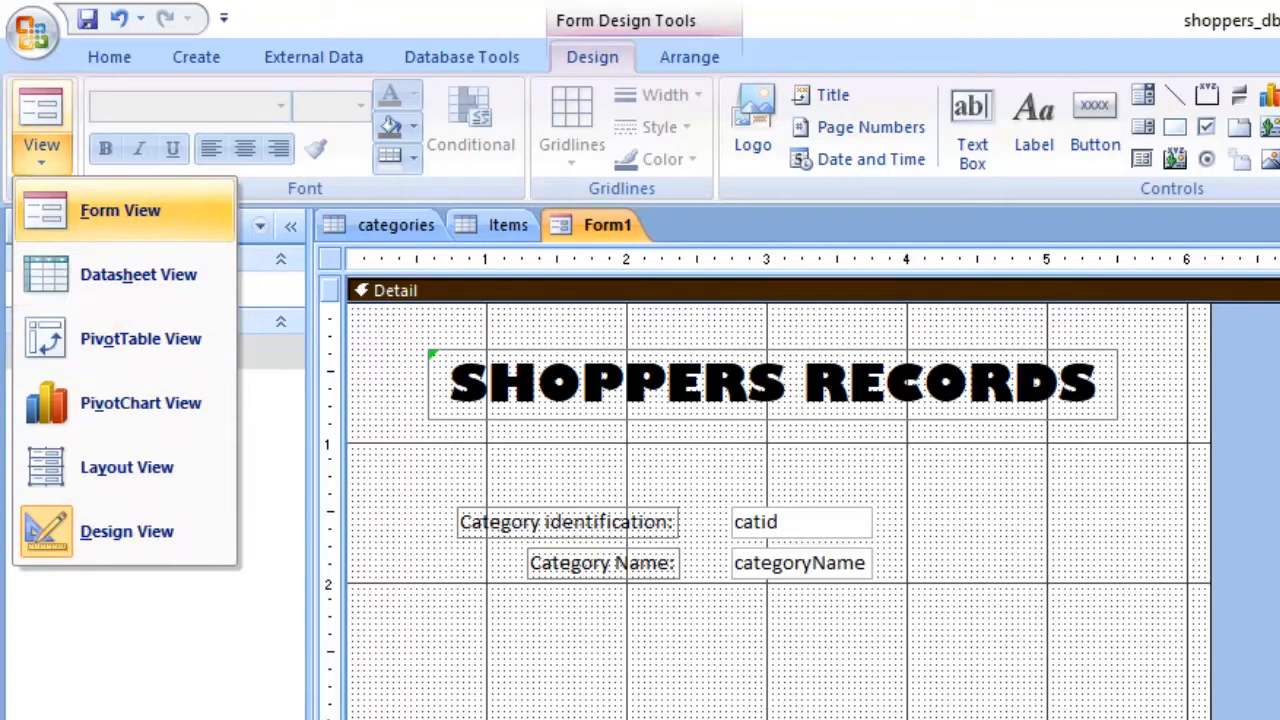
click(120, 210)
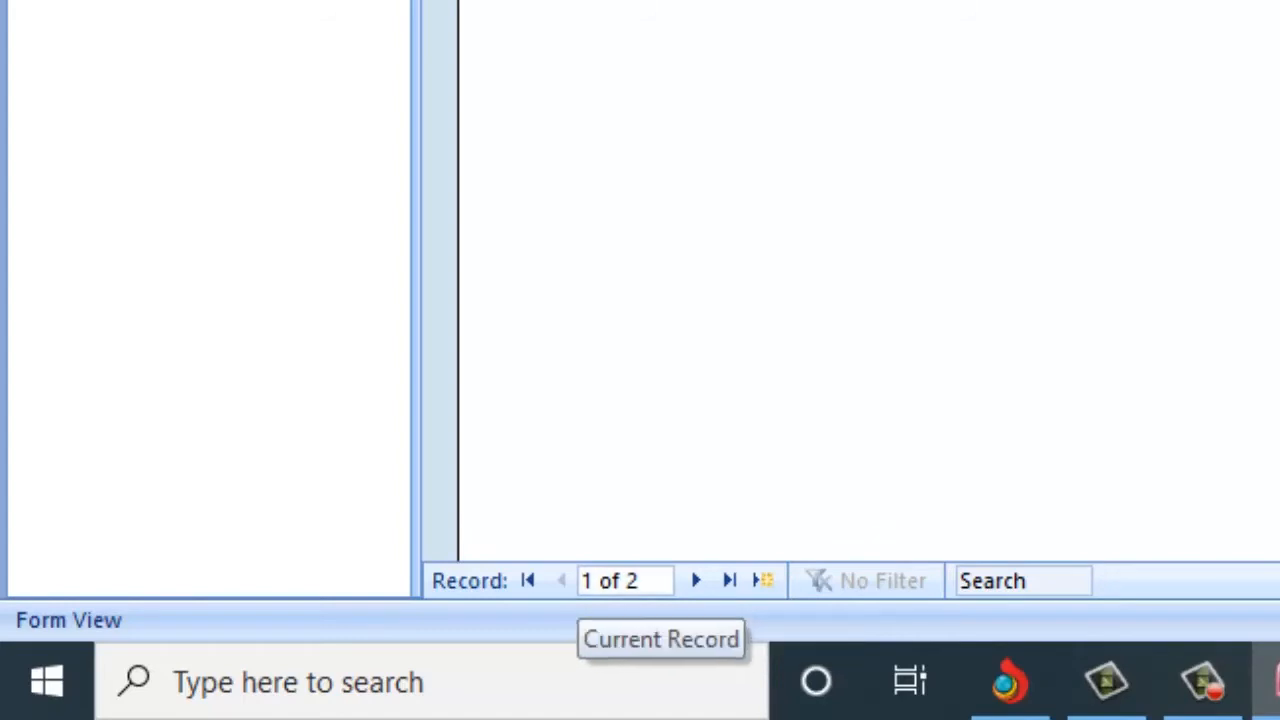
click(696, 580)
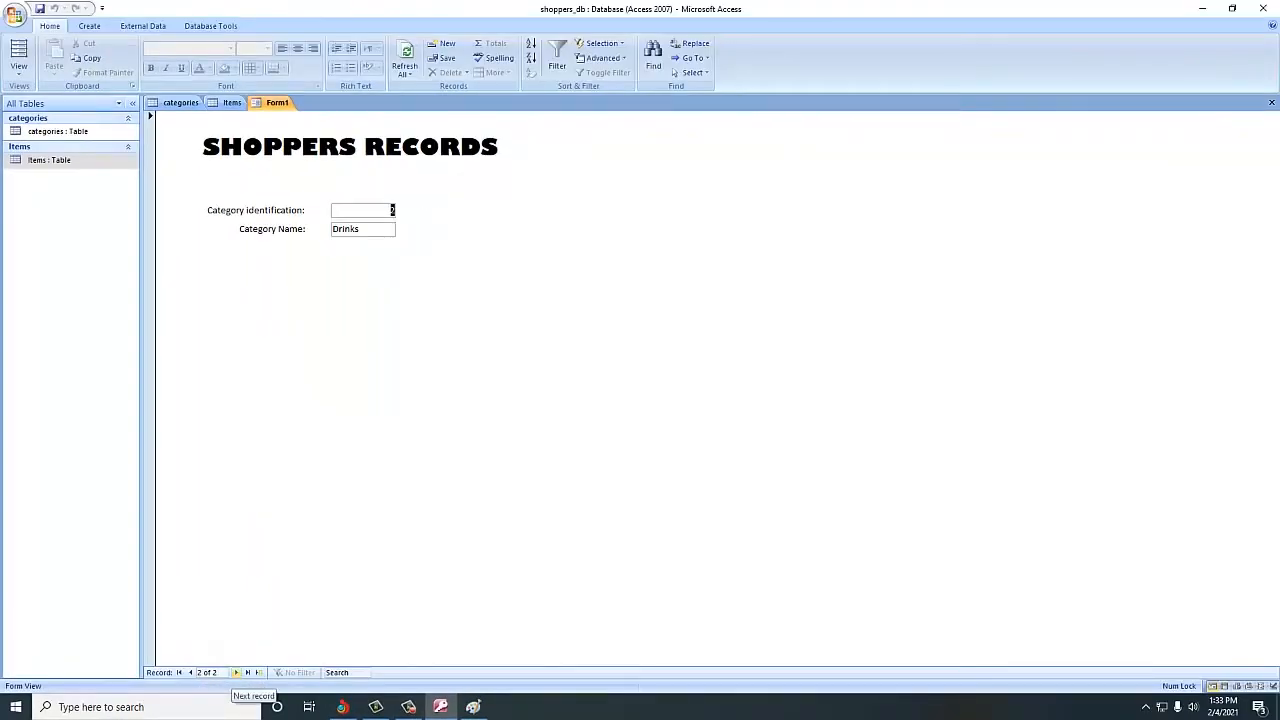
click(237, 673)
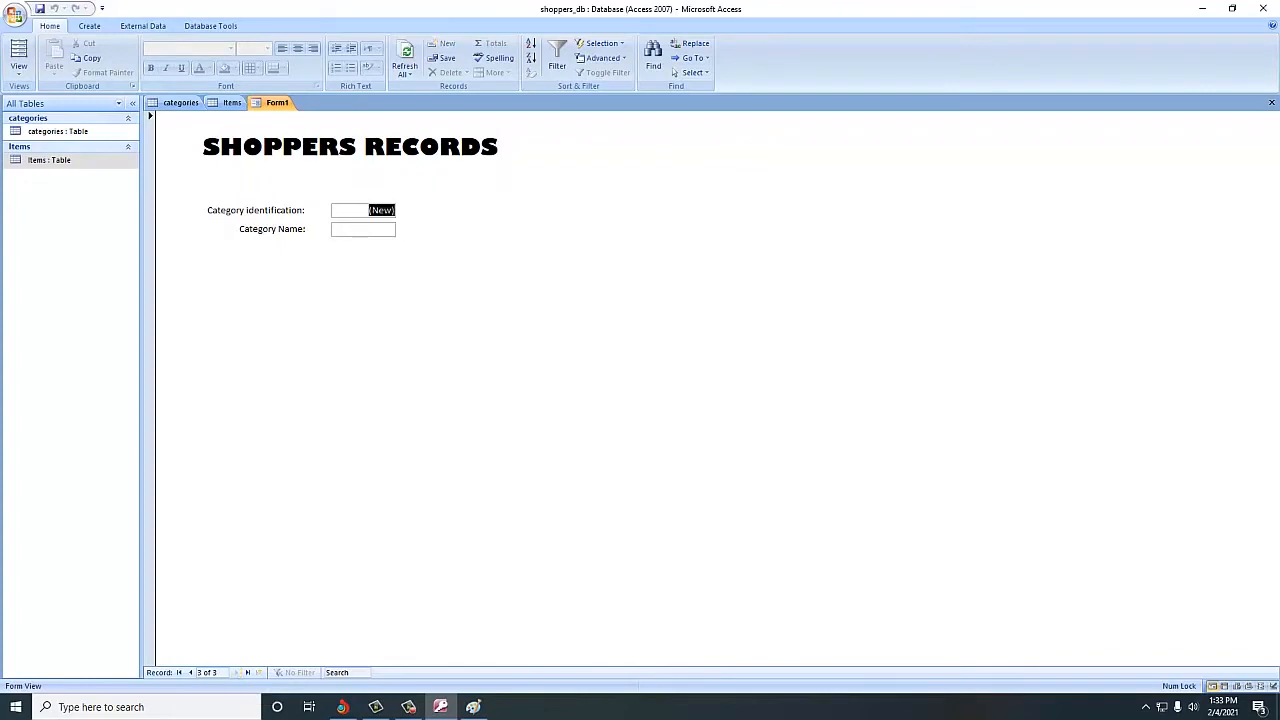
click(363, 229)
key(Caps_Lock)
text(ST)
key(BackSpace)
key(Caps_Lock)
text(ta)
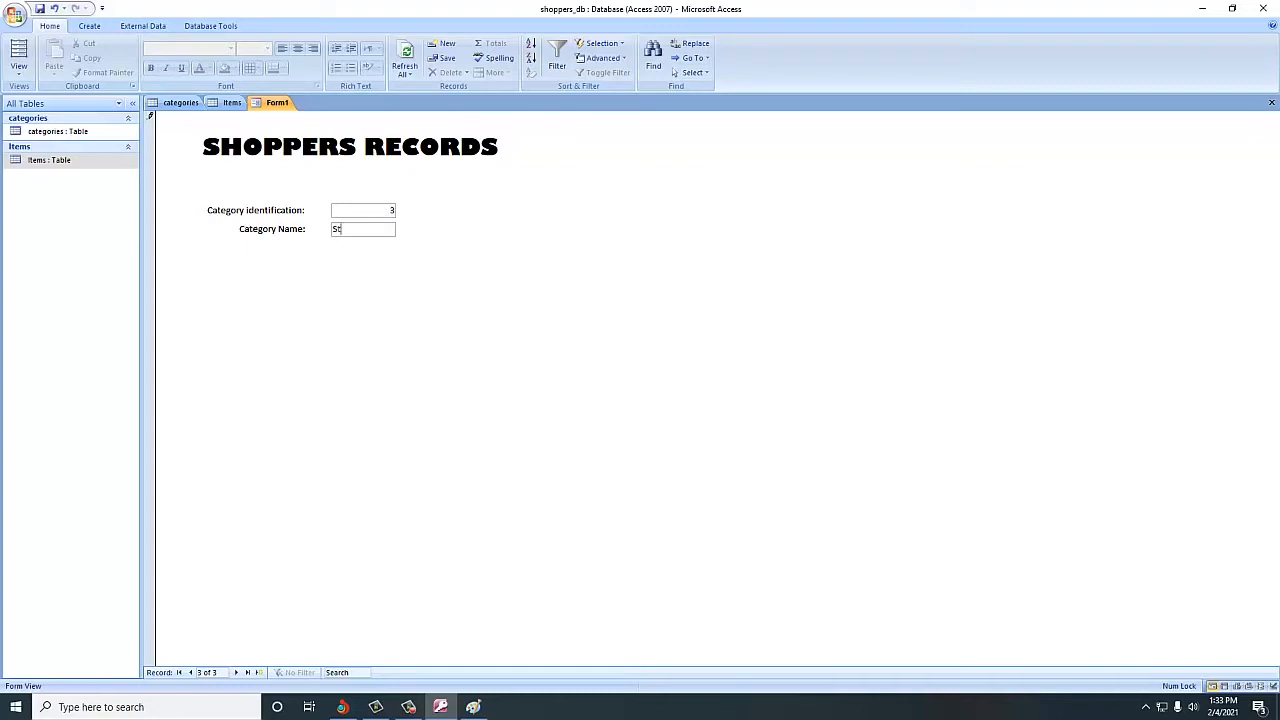
text(tionaly)
key(BackSpace)
key(BackSpace)
key(BackSpace)
key(BackSpace)
key(BackSpace)
key(BackSpace)
key(BackSpace)
key(BackSpace)
key(BackSpace)
- Enter School Material as the category name of the new record and leave the field to save the record
key(Caps_Lock)
text(S)
key(Caps_Lock)
key(BackSpace)
text(chool)
key(Caps_Lock)
text(M)
key(Caps_Lock)
text(arerial)
key(Tab)
- Close and reopen the categories table to refresh its records, and widen the categoryName column to fit its full text
click(232, 102)
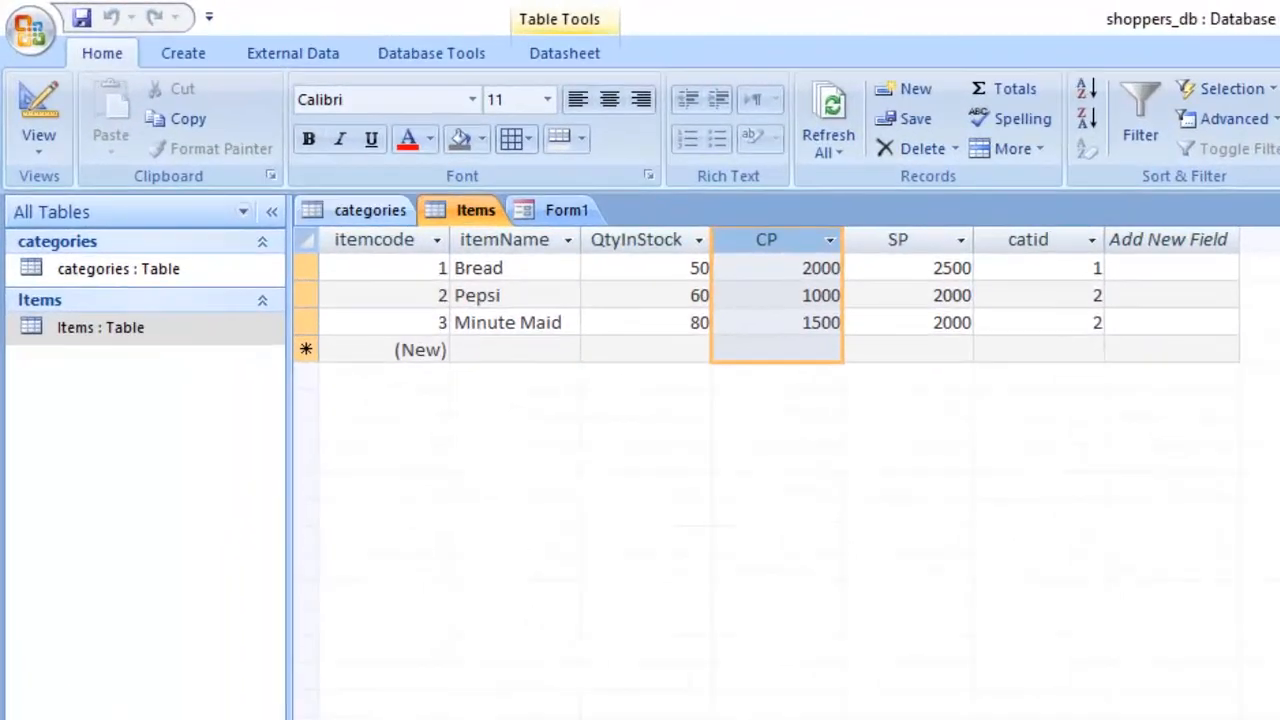
click(368, 211)
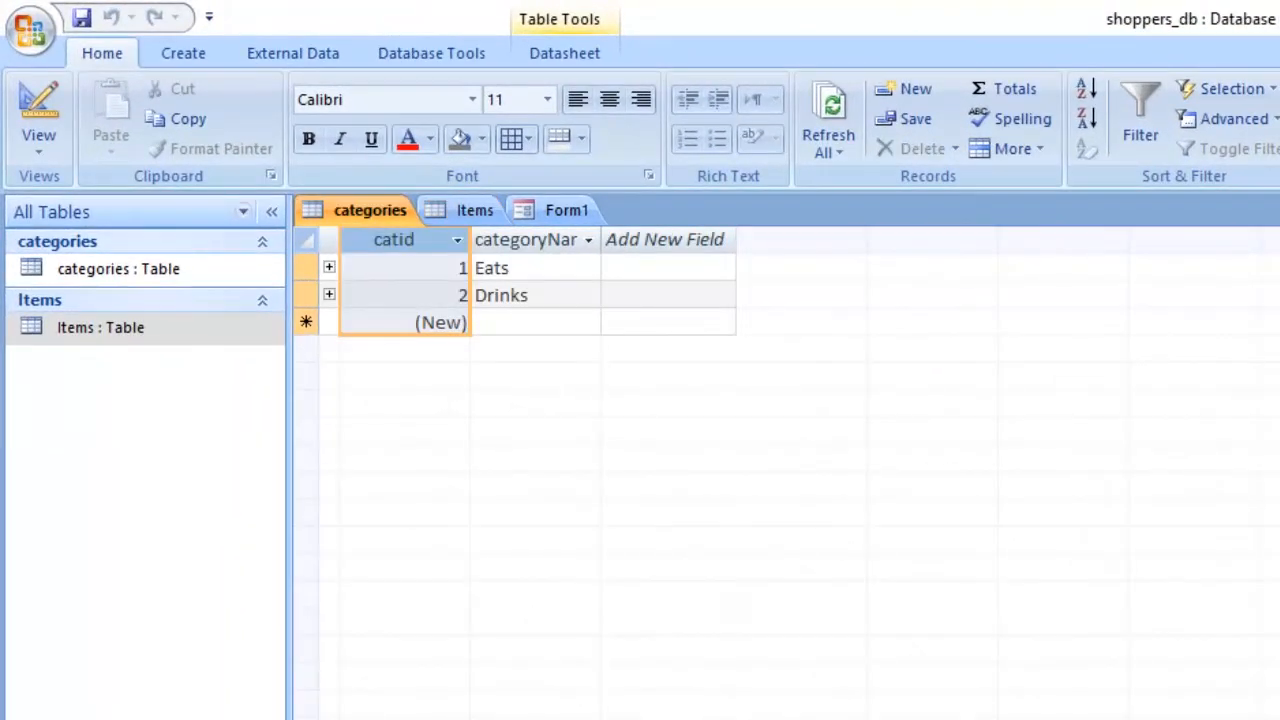
key(ctrl+w)
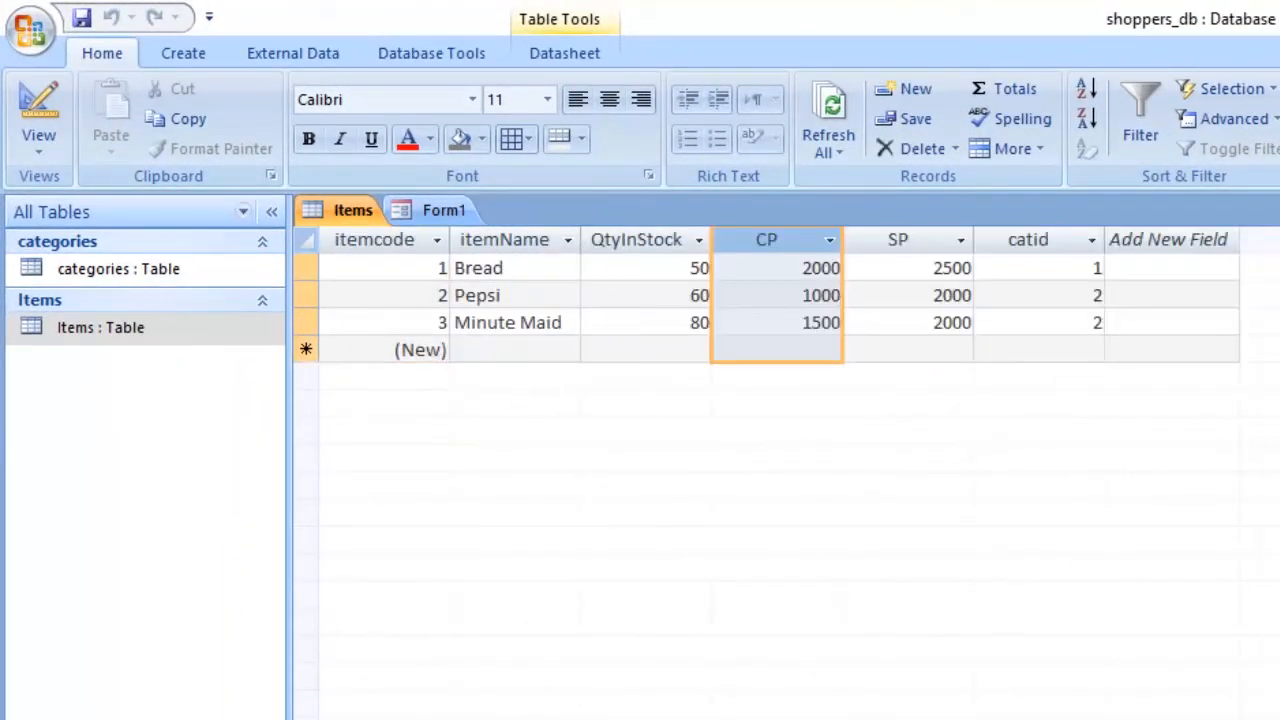
double_click(118, 268)
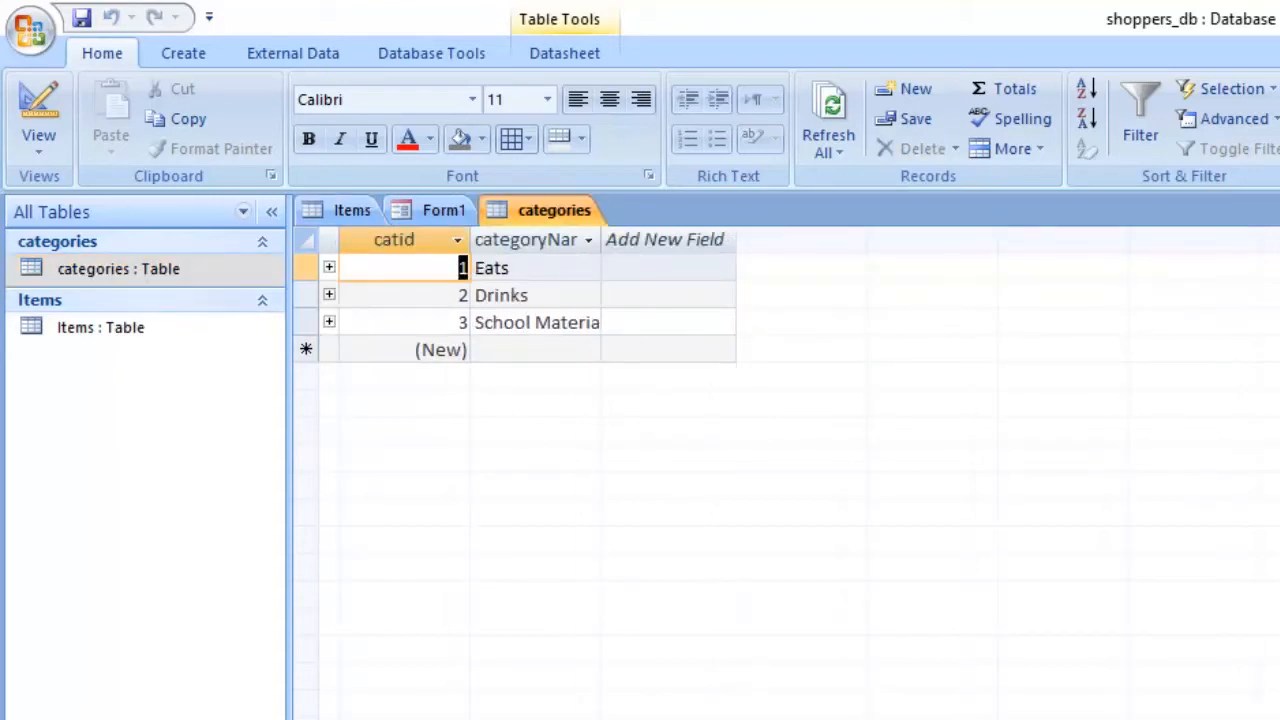
drag(600, 240, 636, 240)
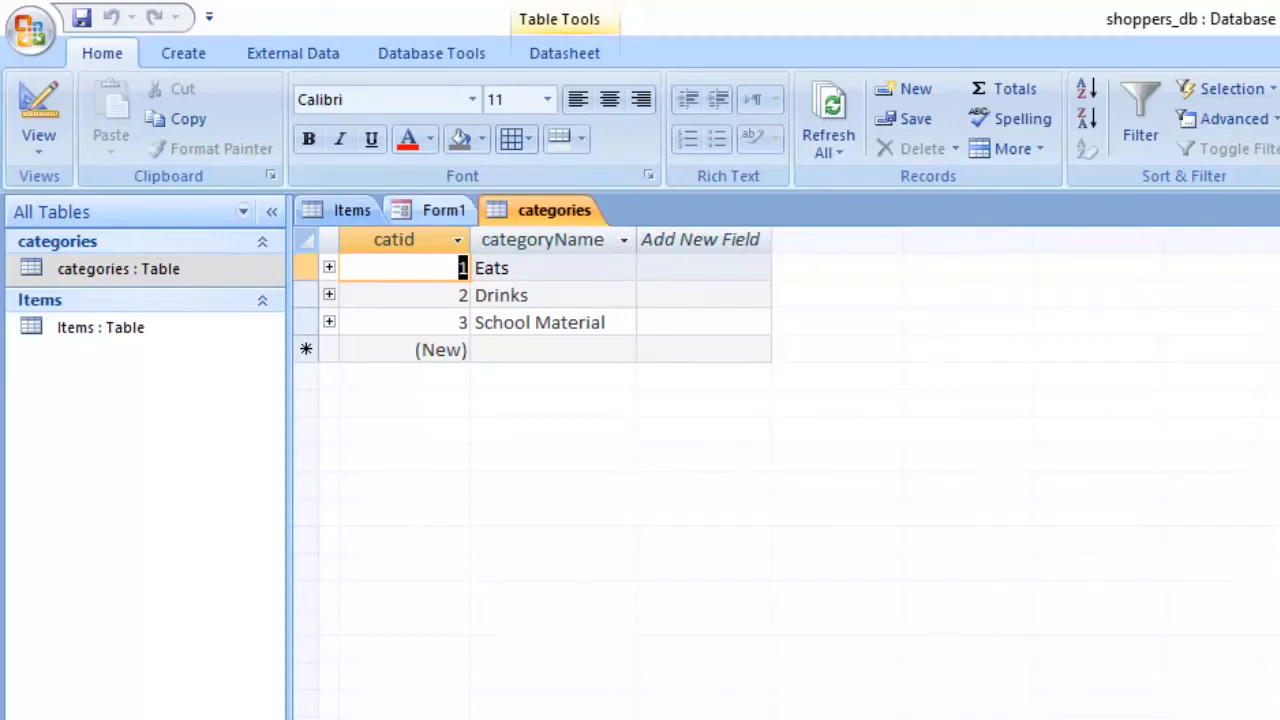
- Go back to Form1, page back two records, and return the form to Design View
click(443, 210)
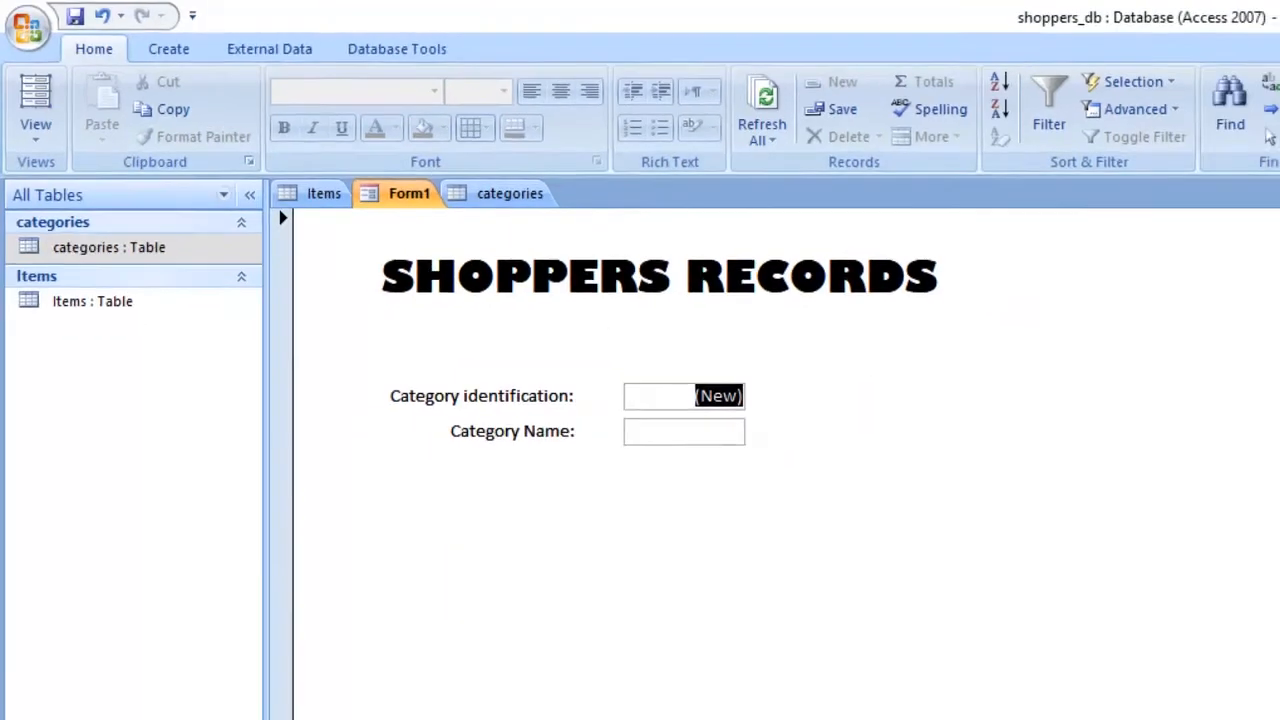
key(Page_Up)
key(Page_Up)
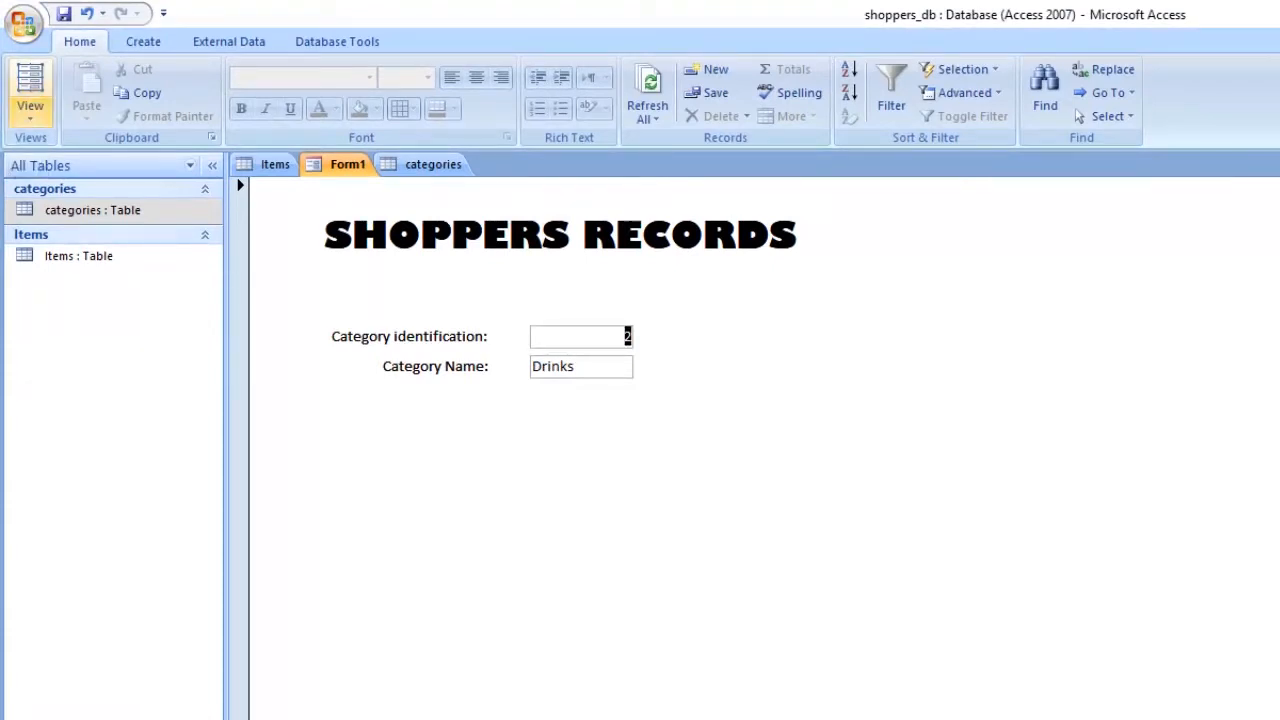
click(30, 110)
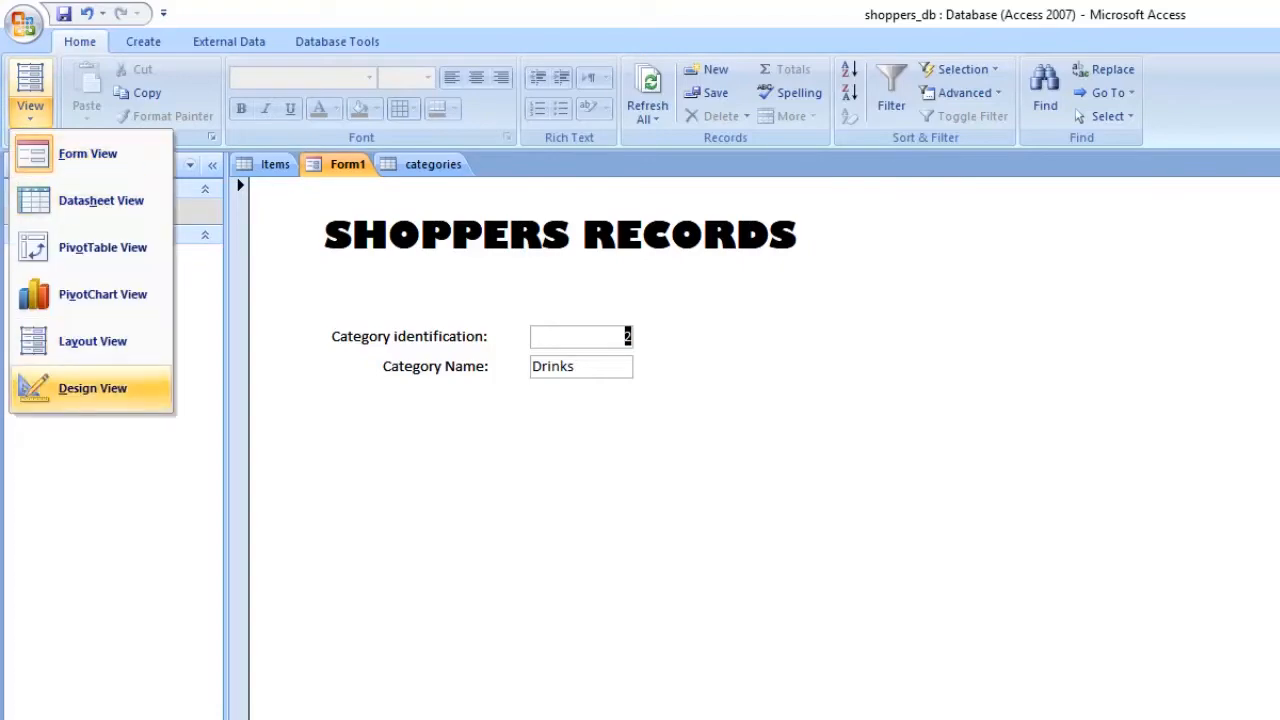
click(92, 388)
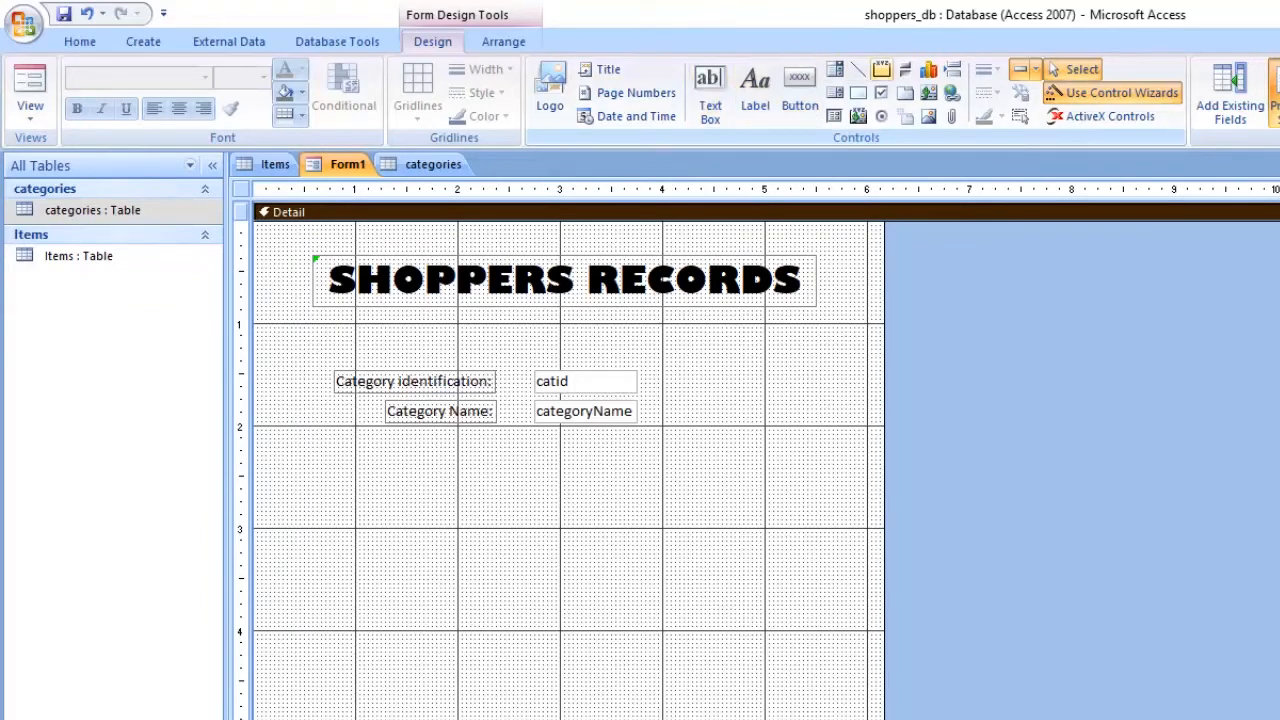
- Draw an option group frame about 5.2 by 0.7 inches below the Category Name field, dismissing the Option Group Wizard
click(881, 69)
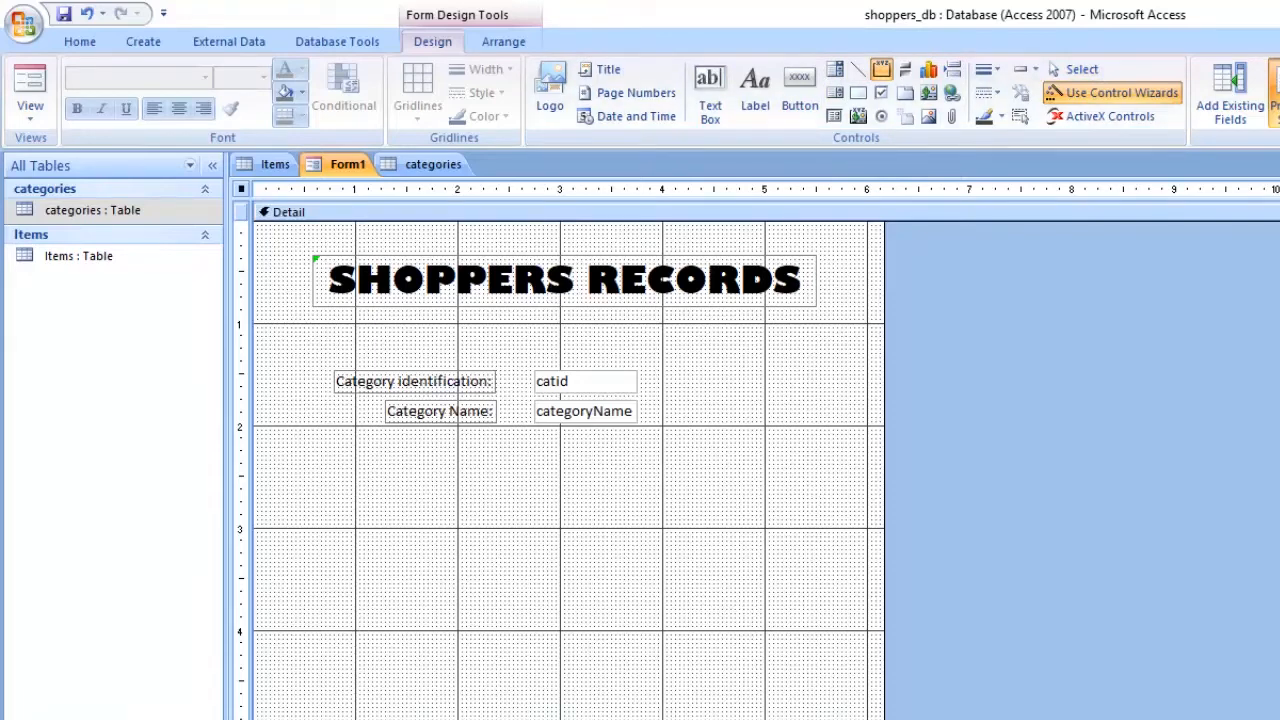
drag(287, 456, 817, 528)
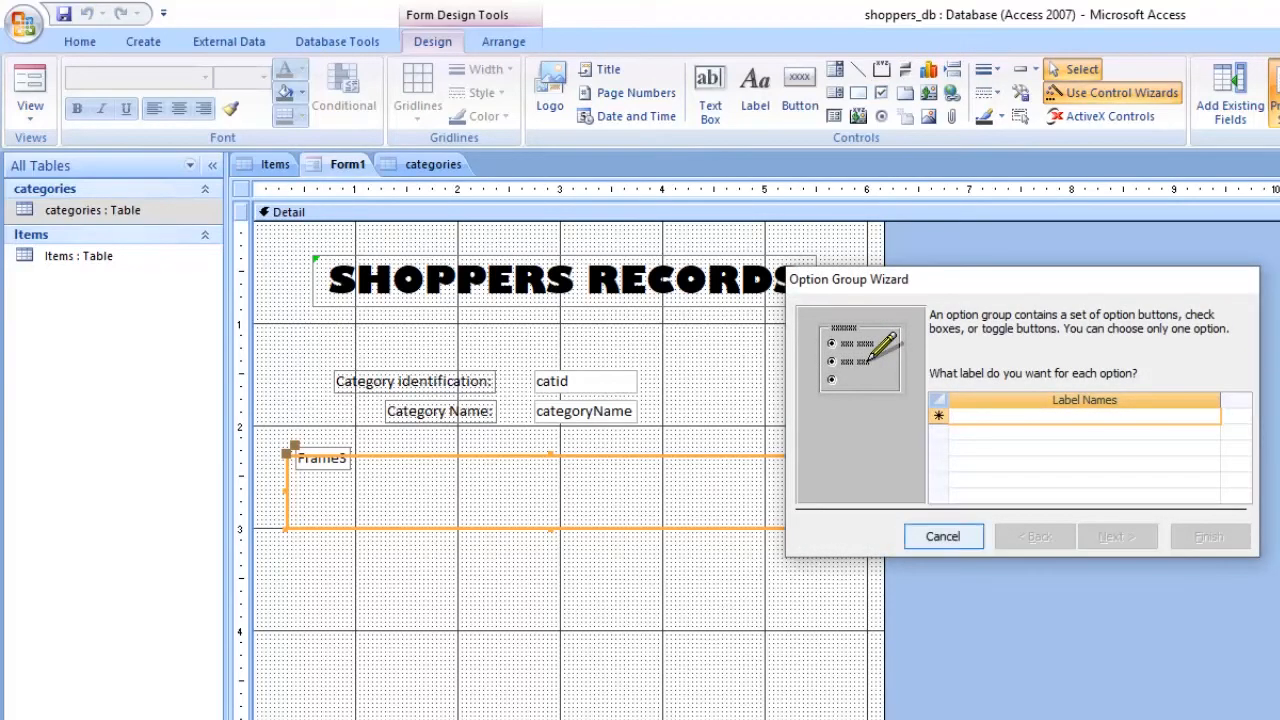
key(Escape)
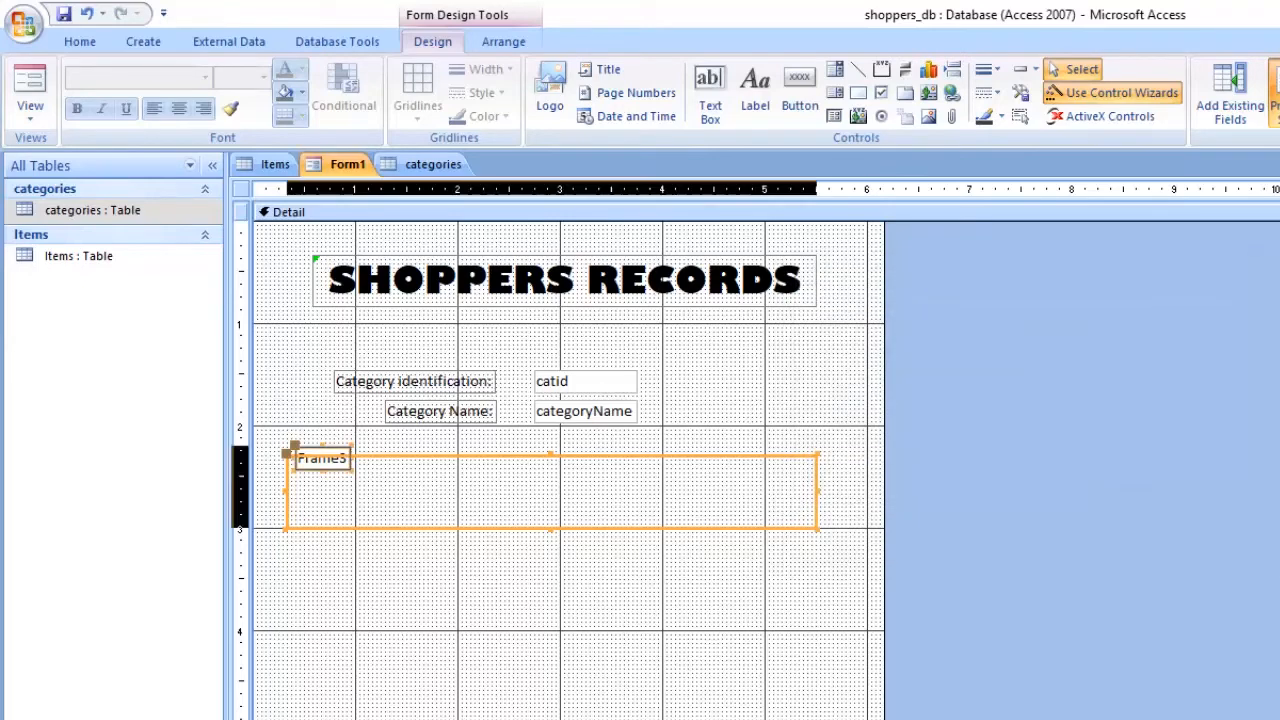
- Replace the caption of the option group frame with "Navigation"
click(321, 458)
drag(349, 458, 296, 458)
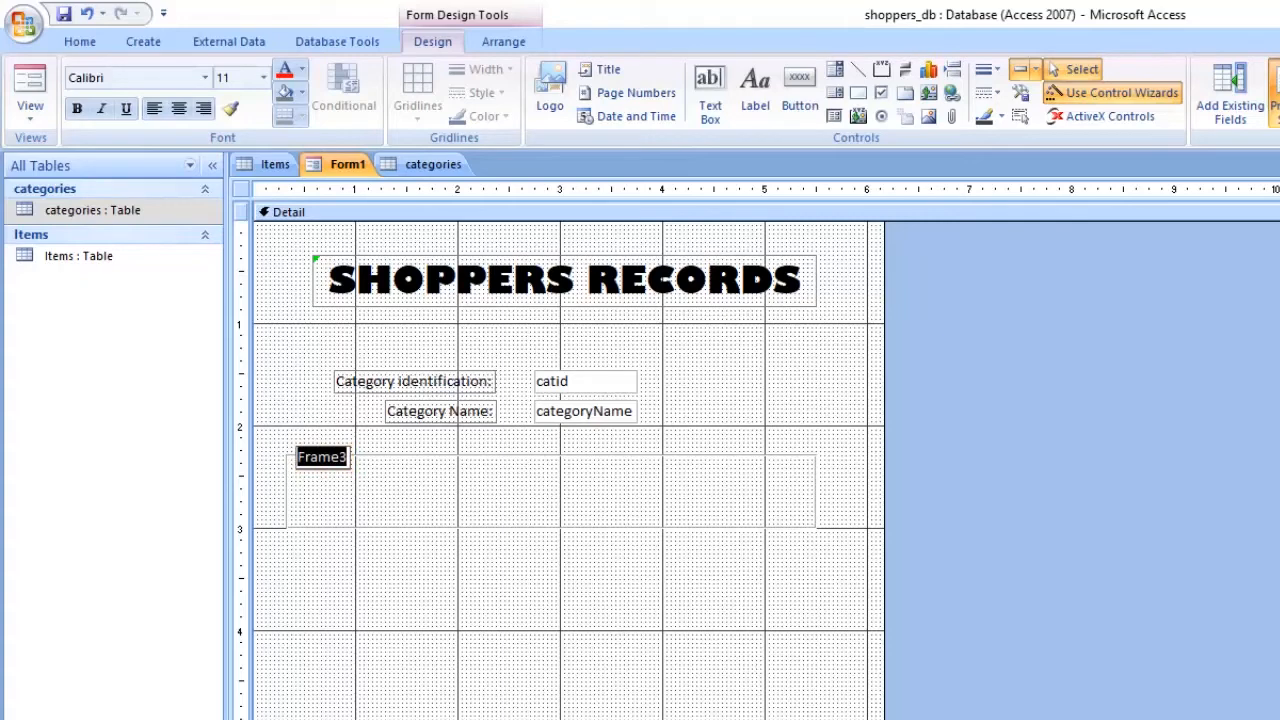
text(Navigation)
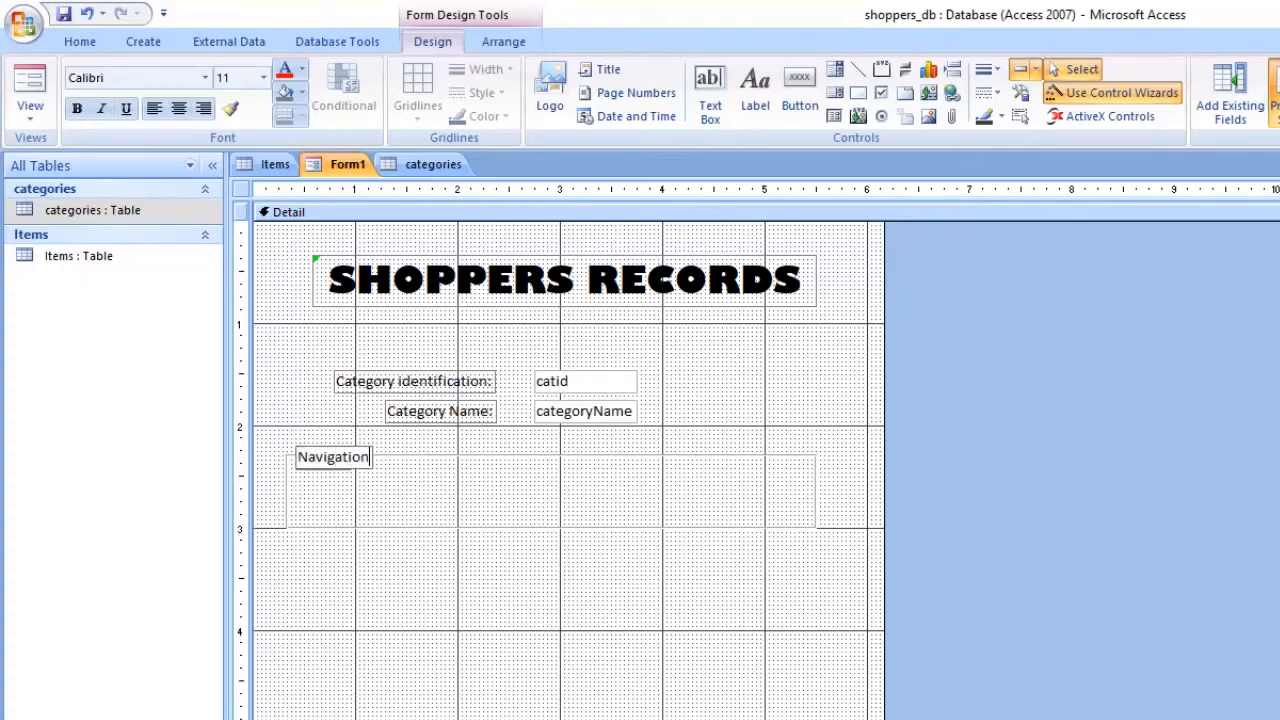
click(460, 585)
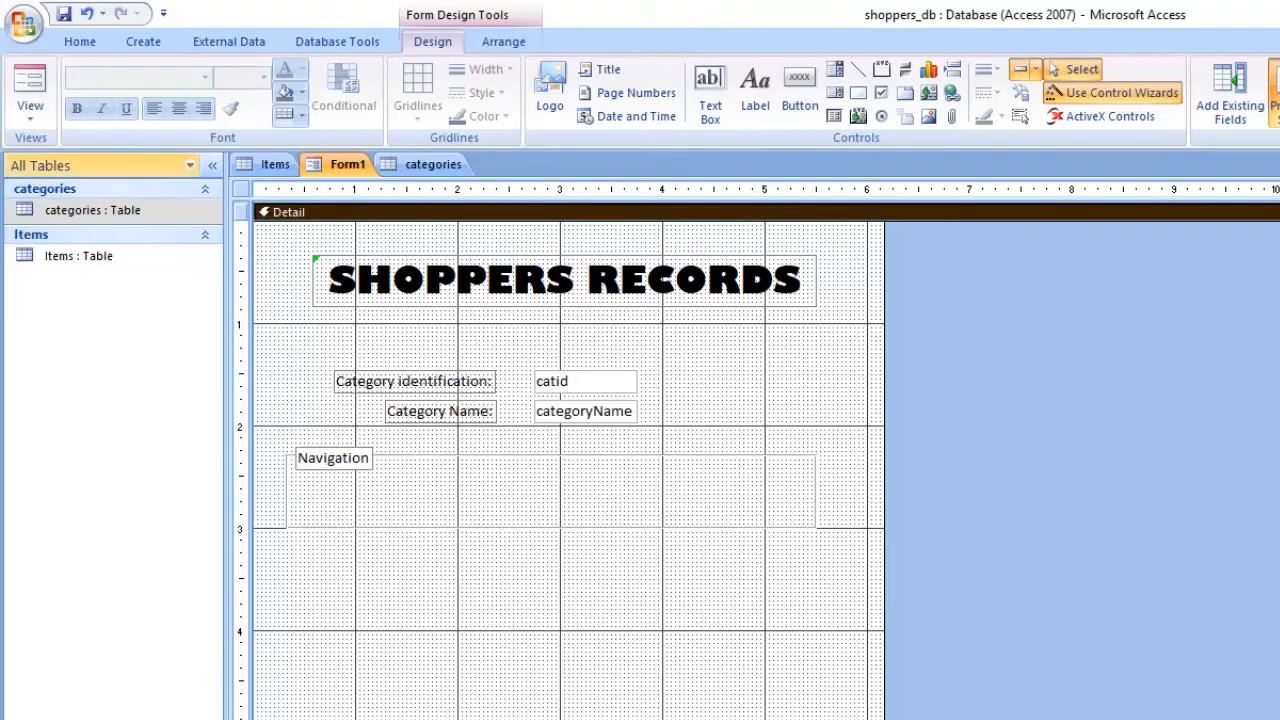
- Preview the form with its Navigation frame in Form View, and return to Design View
click(30, 108)
click(62, 149)
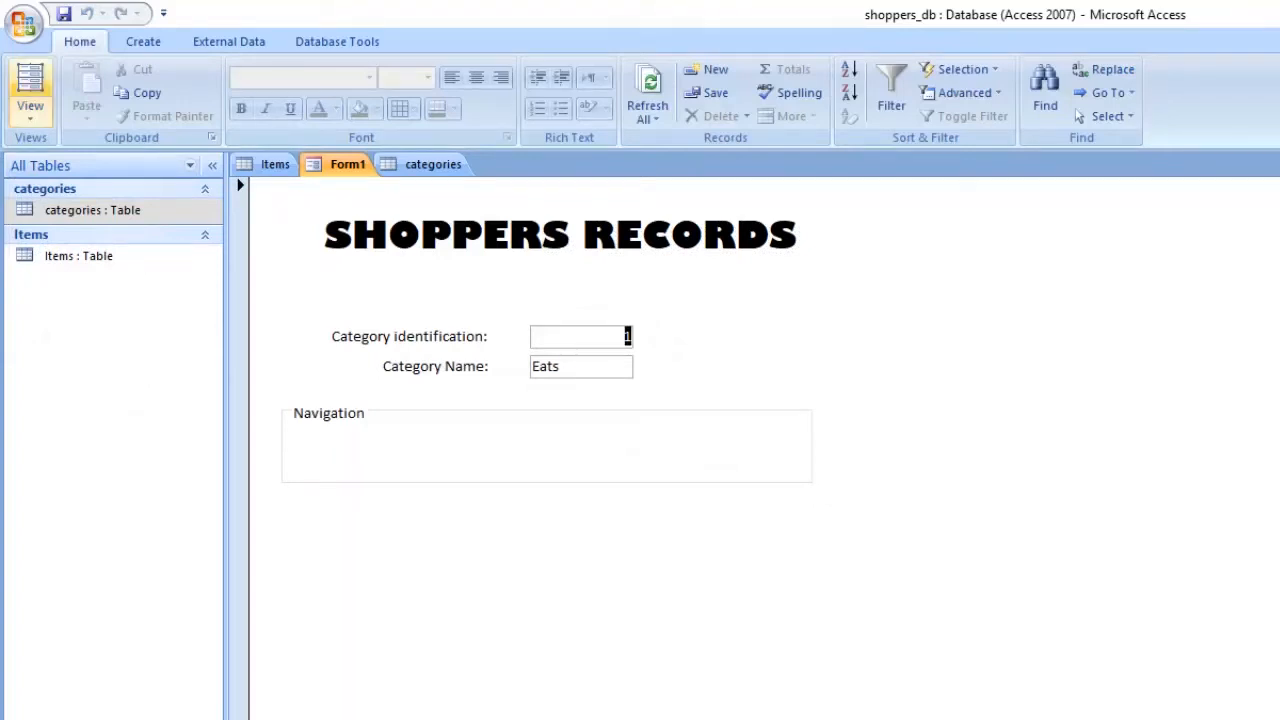
click(30, 110)
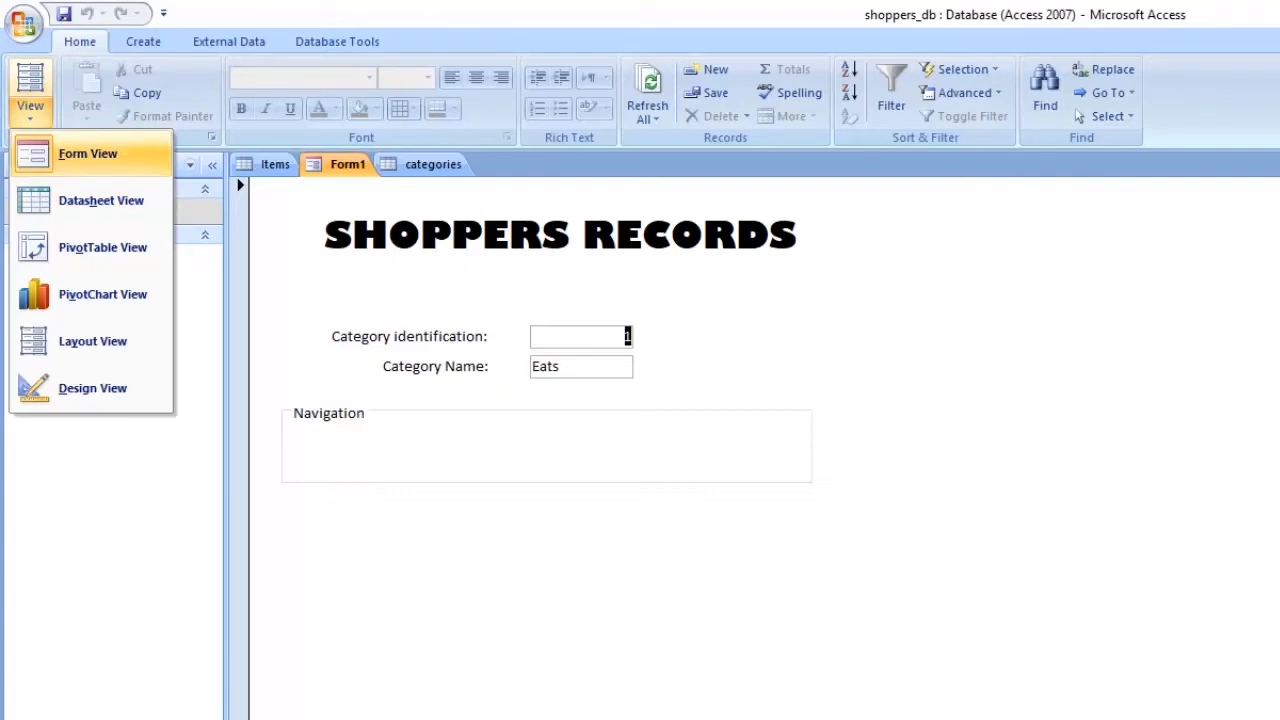
click(68, 157)
click(31, 112)
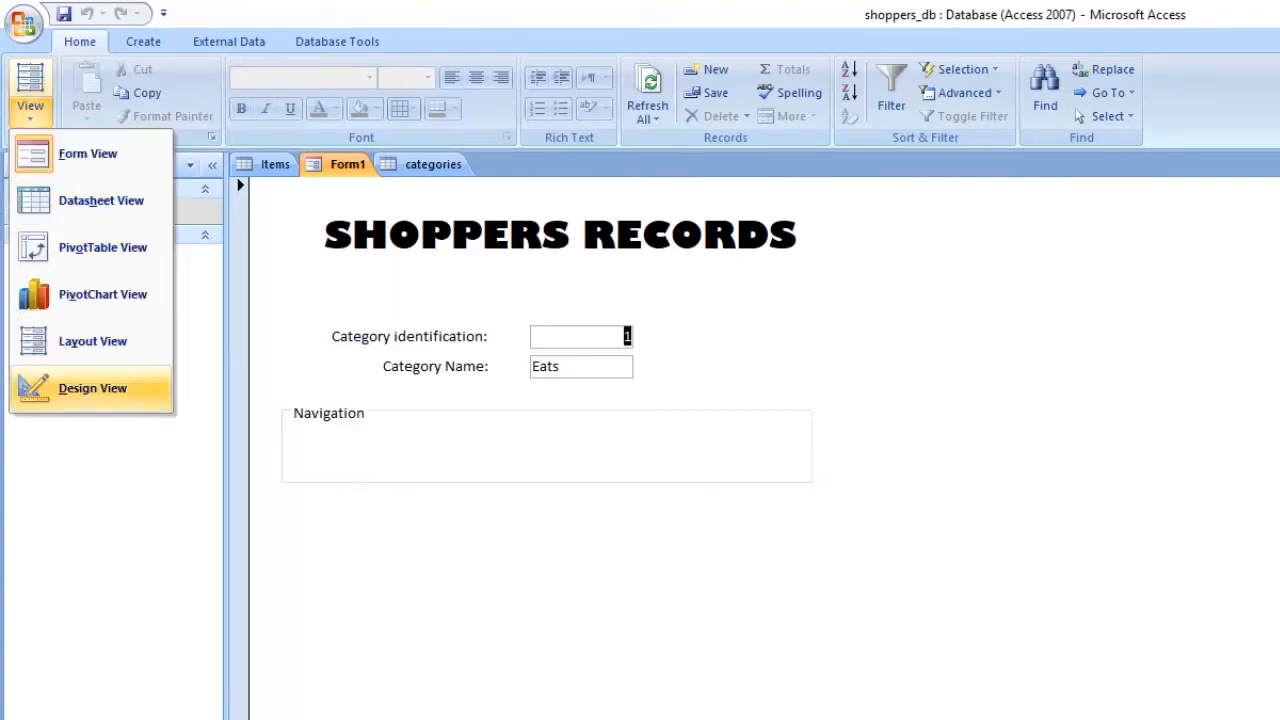
click(92, 388)
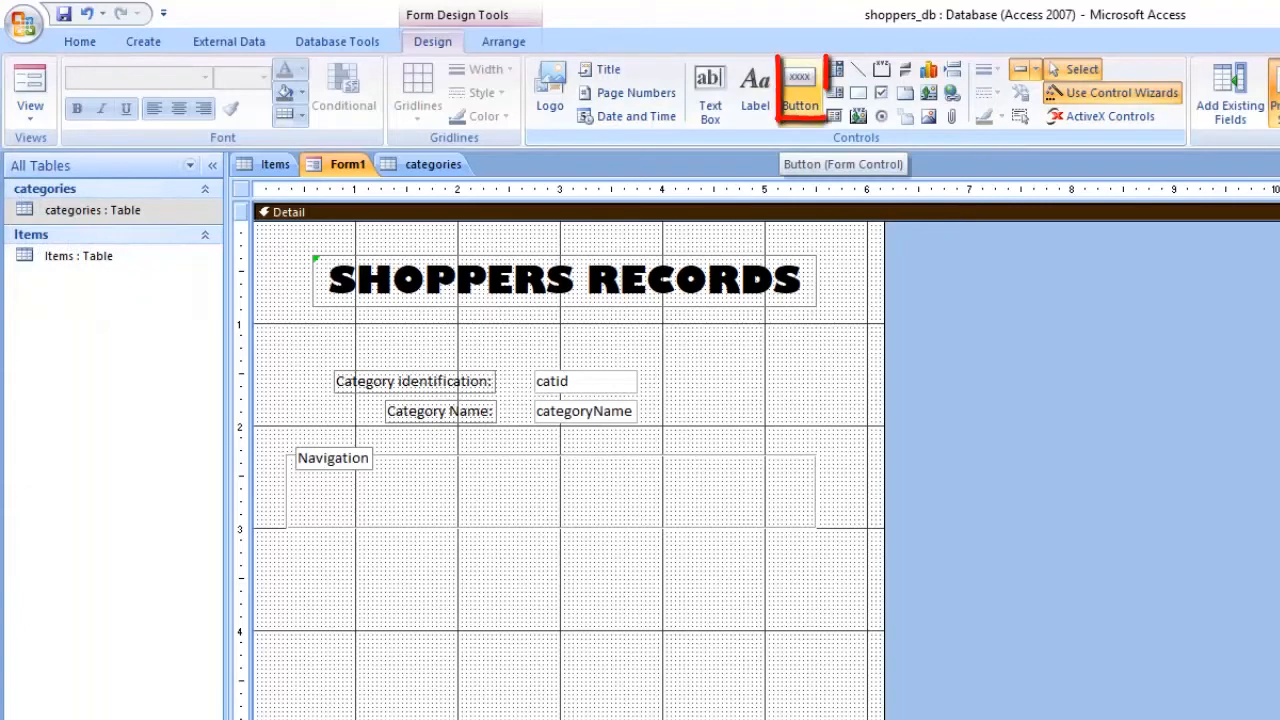
- Draw a command button about 0.9 by 0.25 inches under the Navigation caption, moving the wizard clear of the form title
click(800, 92)
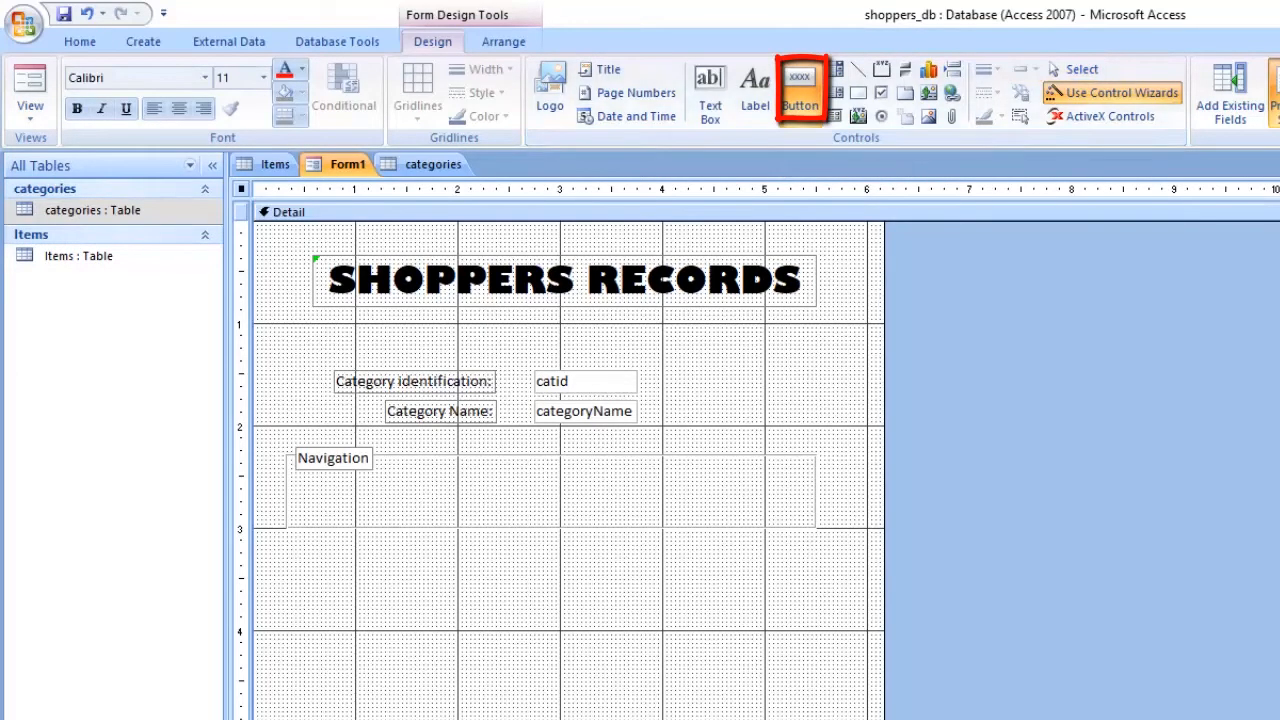
mouse_move(300, 485)
mouse_down()
mouse_move(403, 515)
mouse_move(390, 511)
mouse_up()
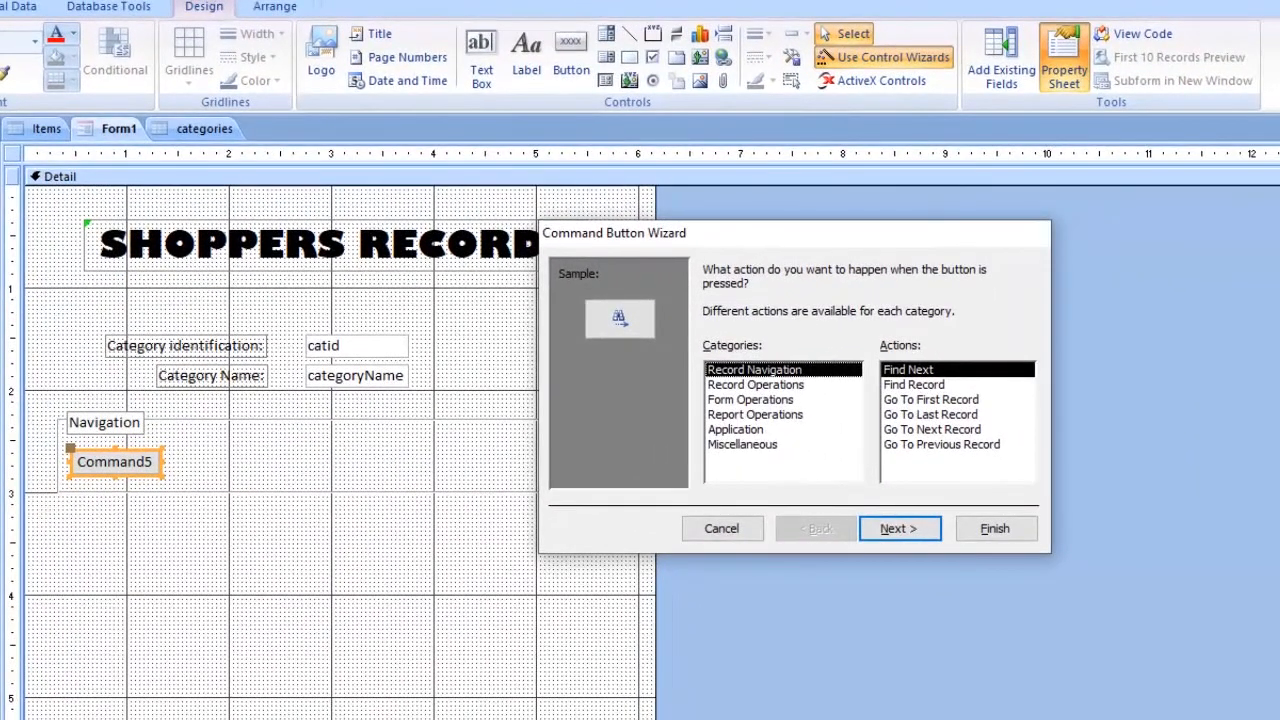
drag(780, 233, 659, 293)
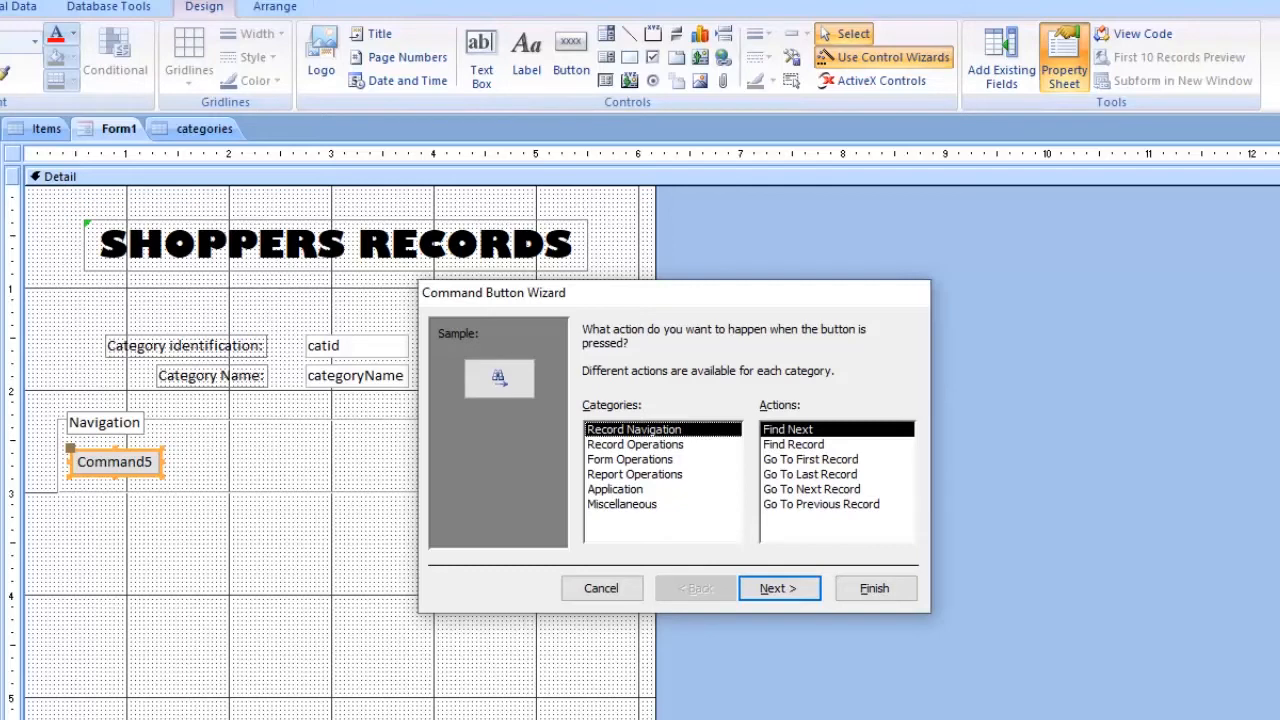
- Assign the Go To First Record action from the Record Navigation category to the new button and proceed to its appearance options
click(635, 444)
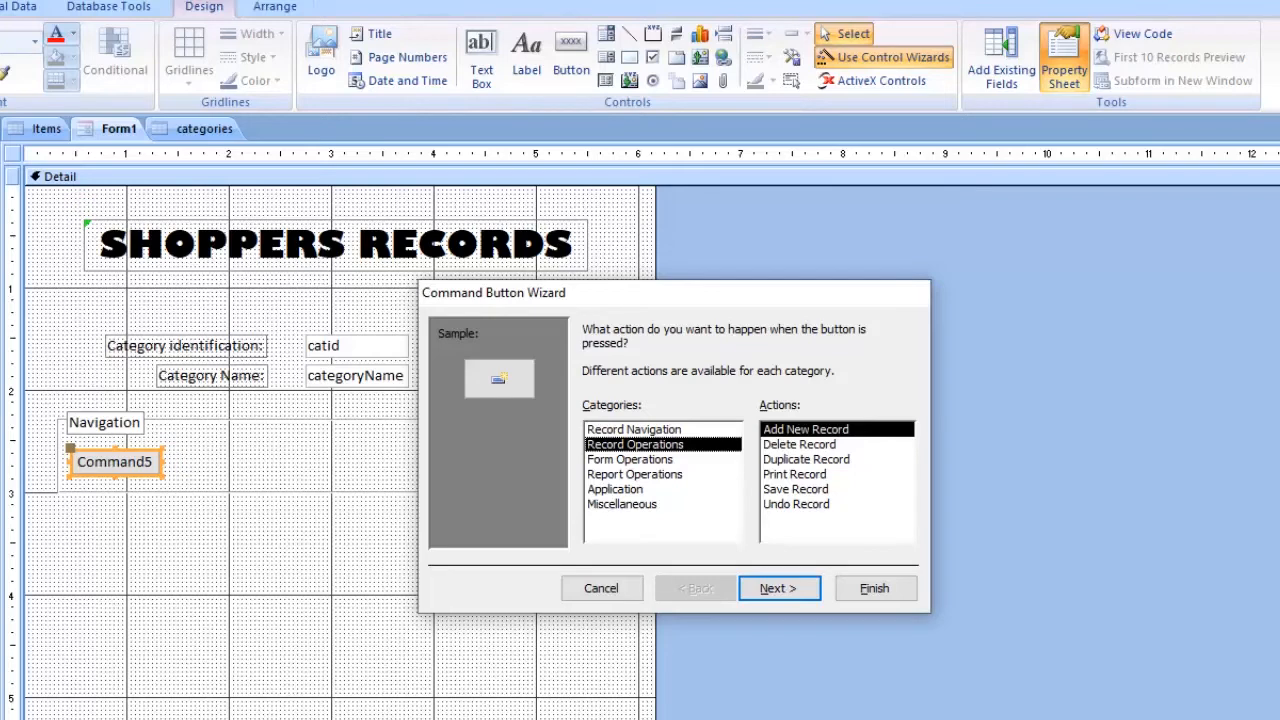
click(634, 430)
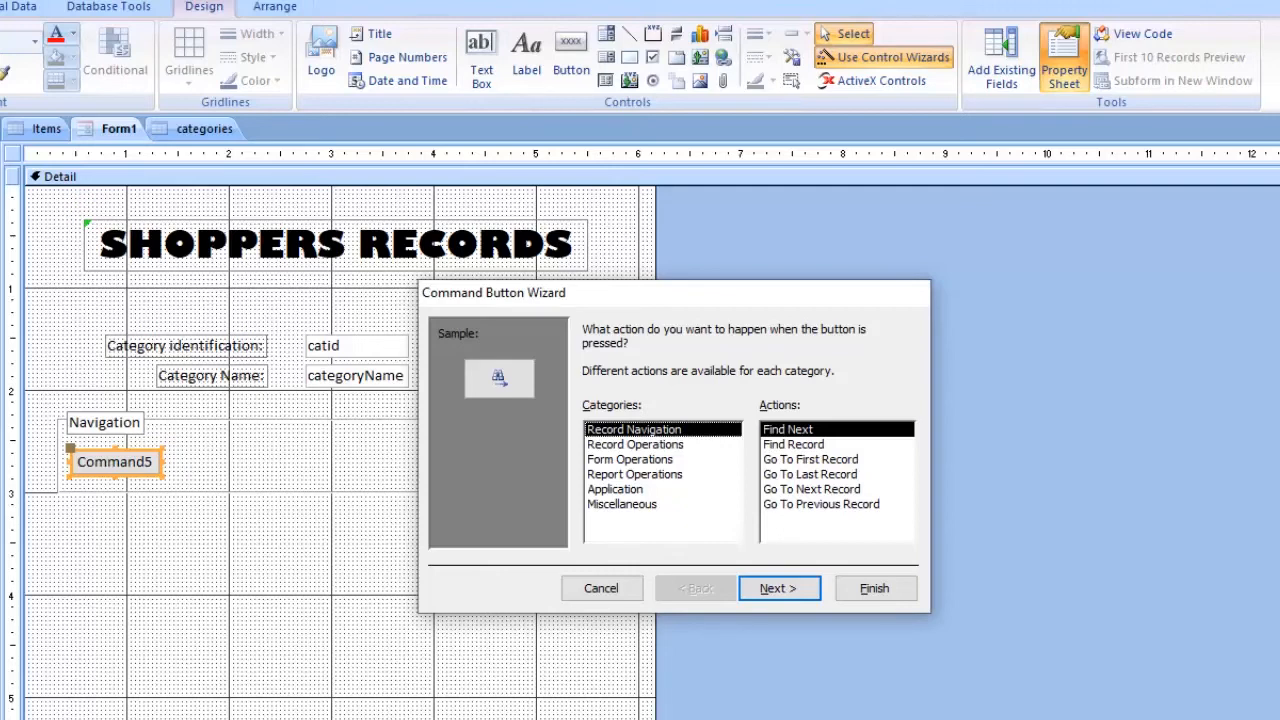
click(810, 459)
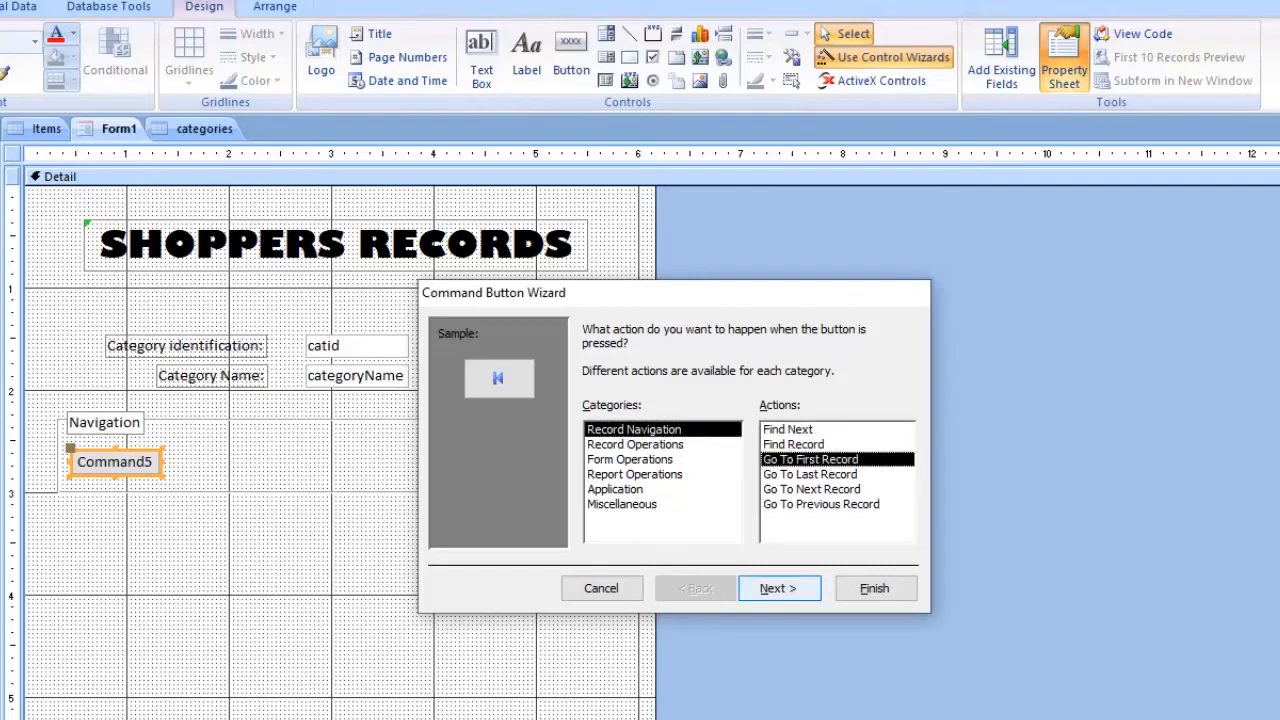
click(779, 588)
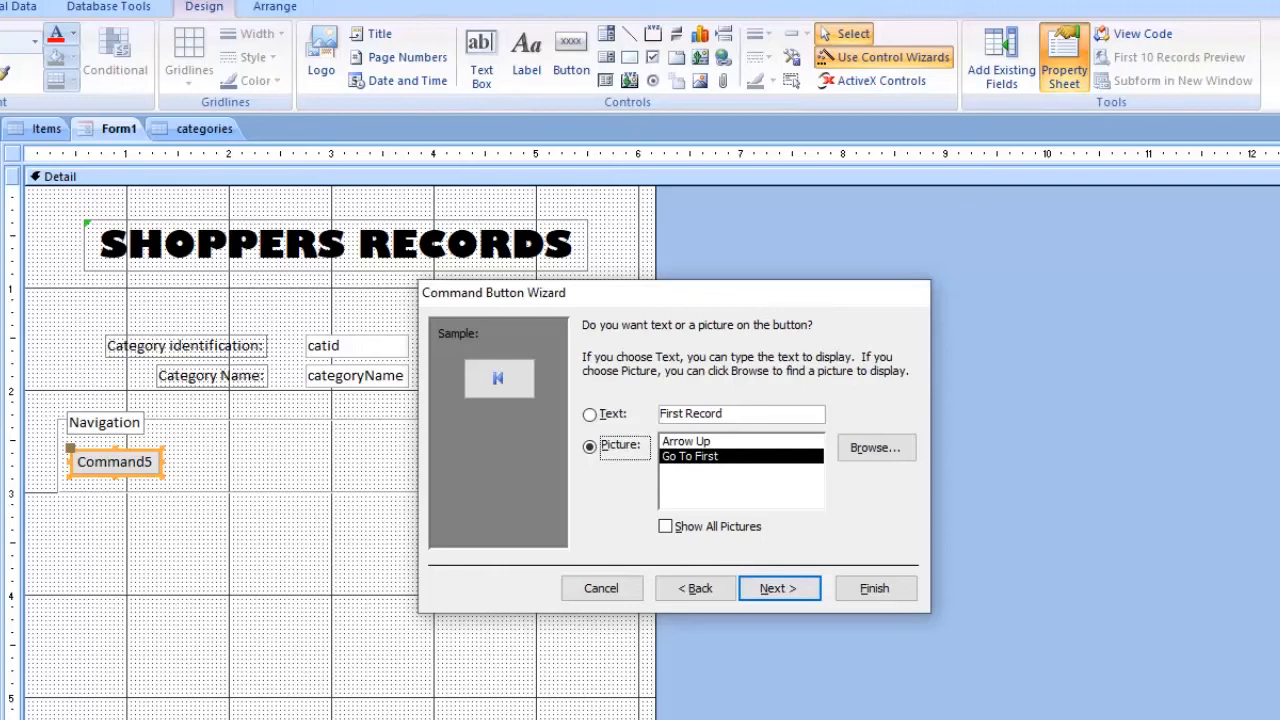
- Give the first-record button the text label "First Record", finish the wizard, and move the button slightly up inside the Navigation frame
click(590, 414)
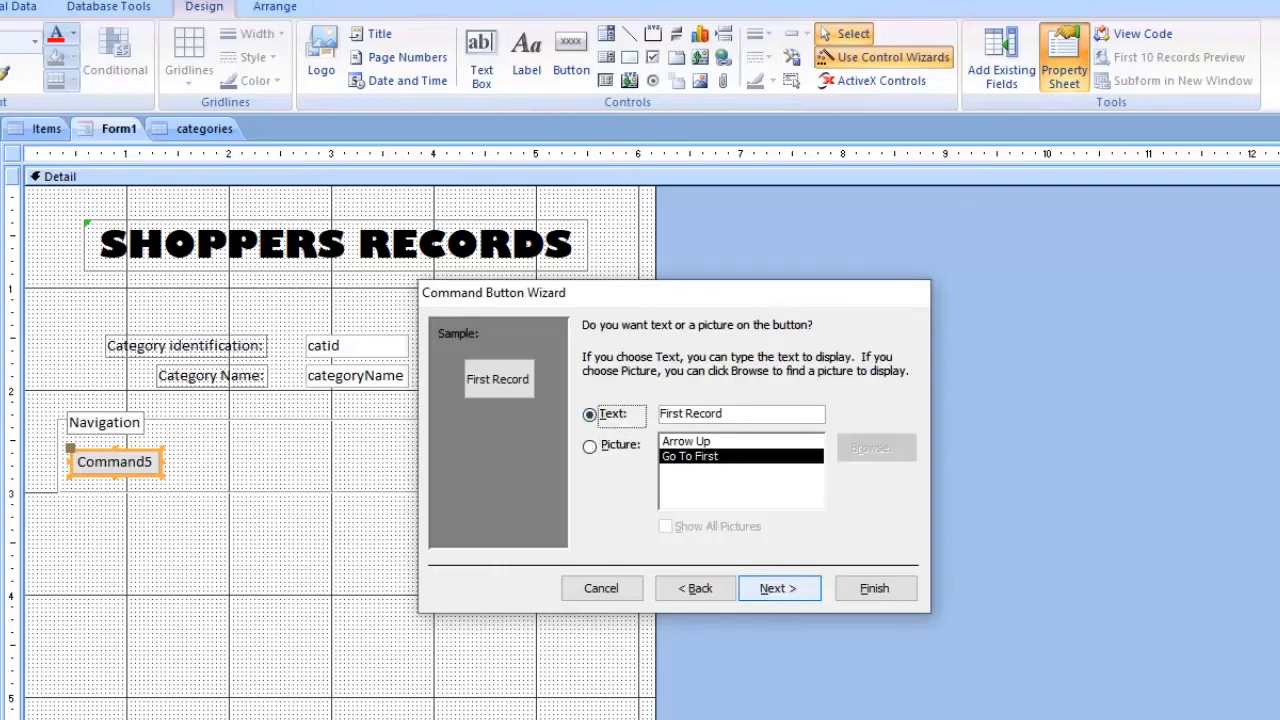
click(874, 588)
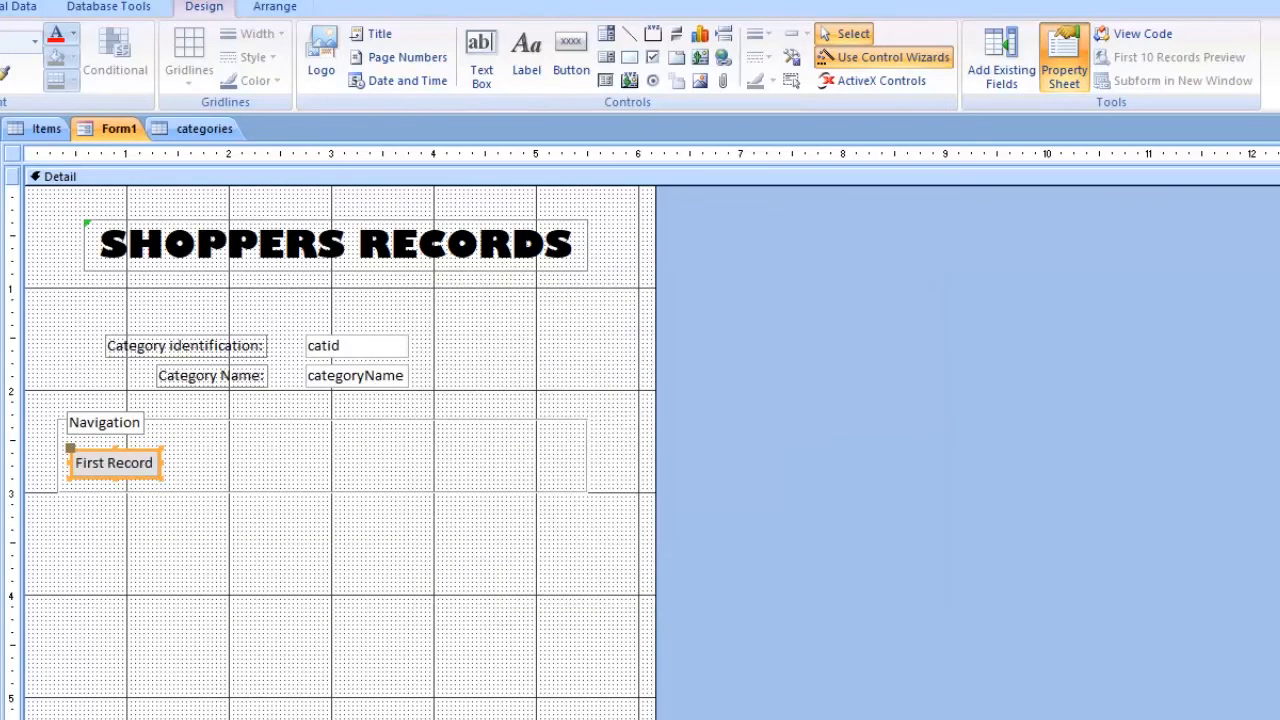
click(394, 550)
drag(115, 463, 111, 455)
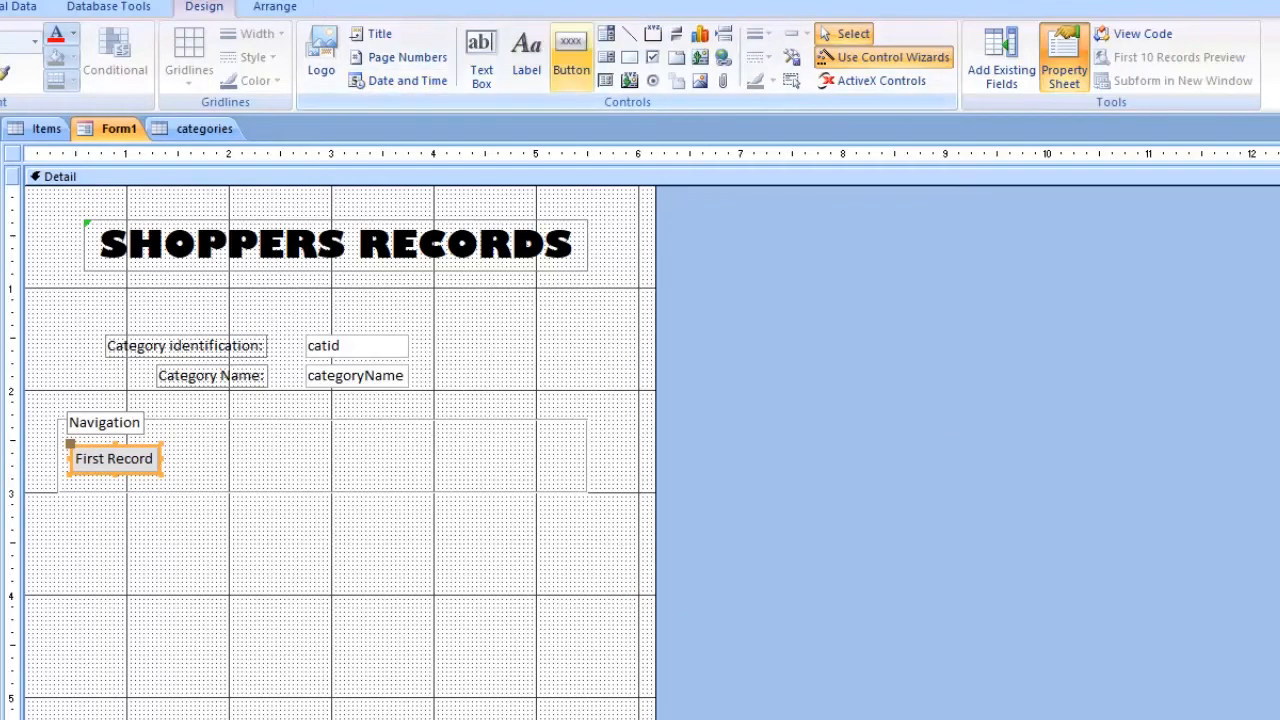
- Add a command button beside First Record with the Go To Next Record action, displaying the text "Next Record"
click(571, 55)
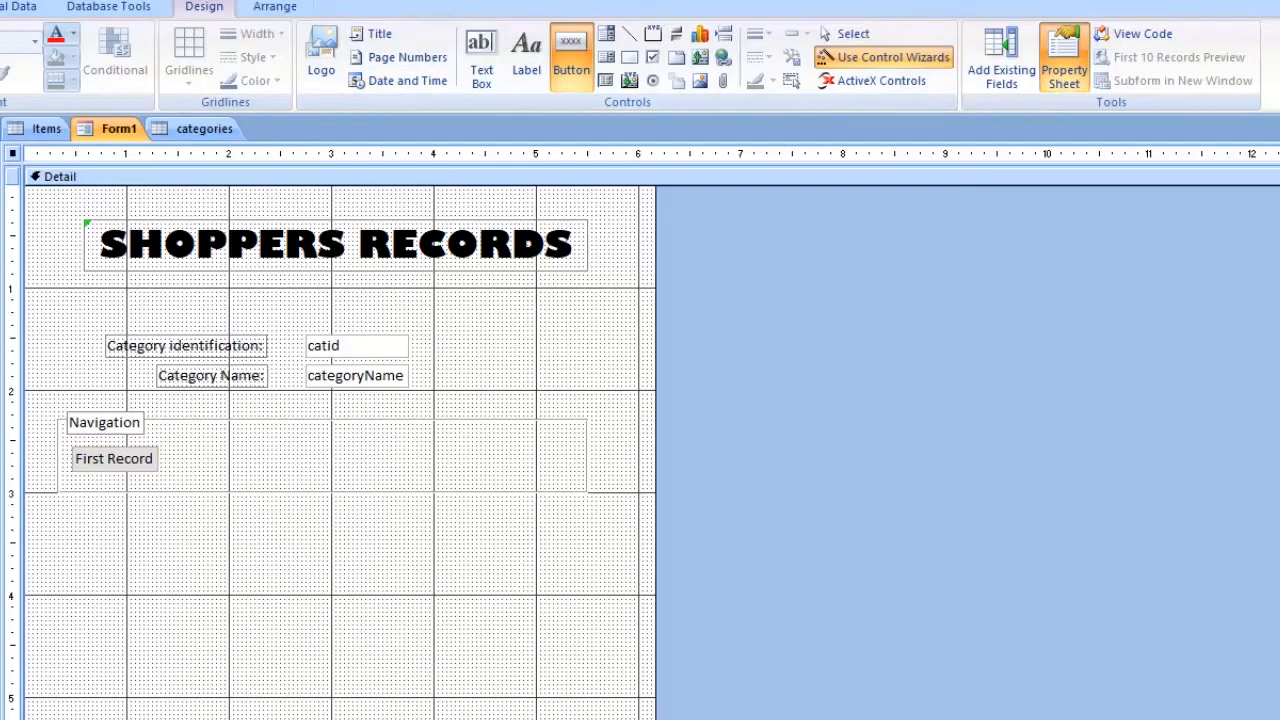
drag(168, 448, 264, 477)
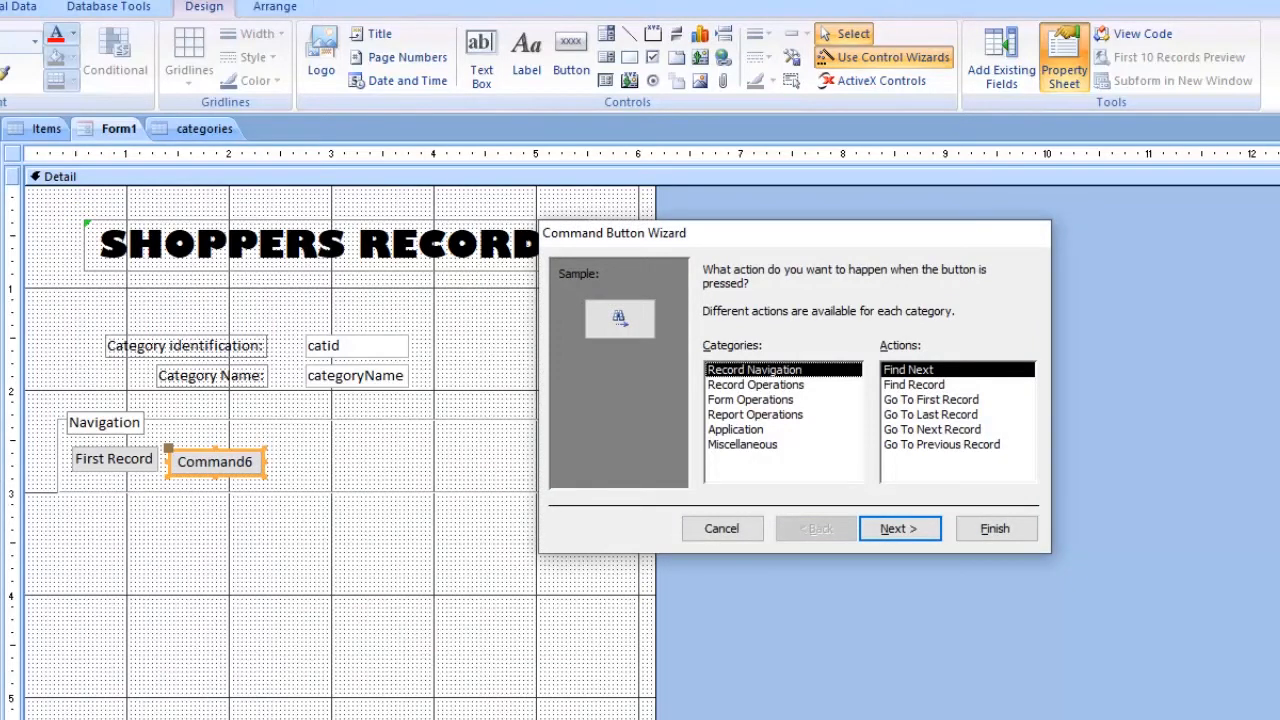
click(930, 429)
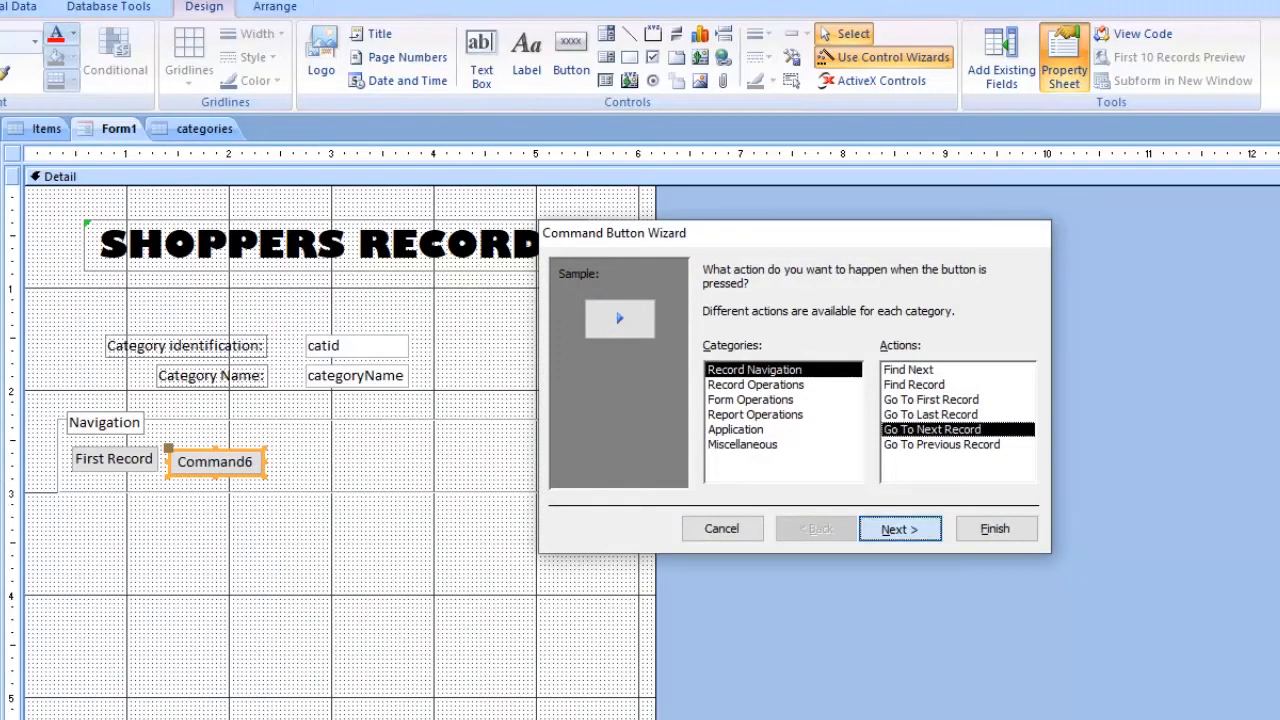
click(899, 528)
click(711, 355)
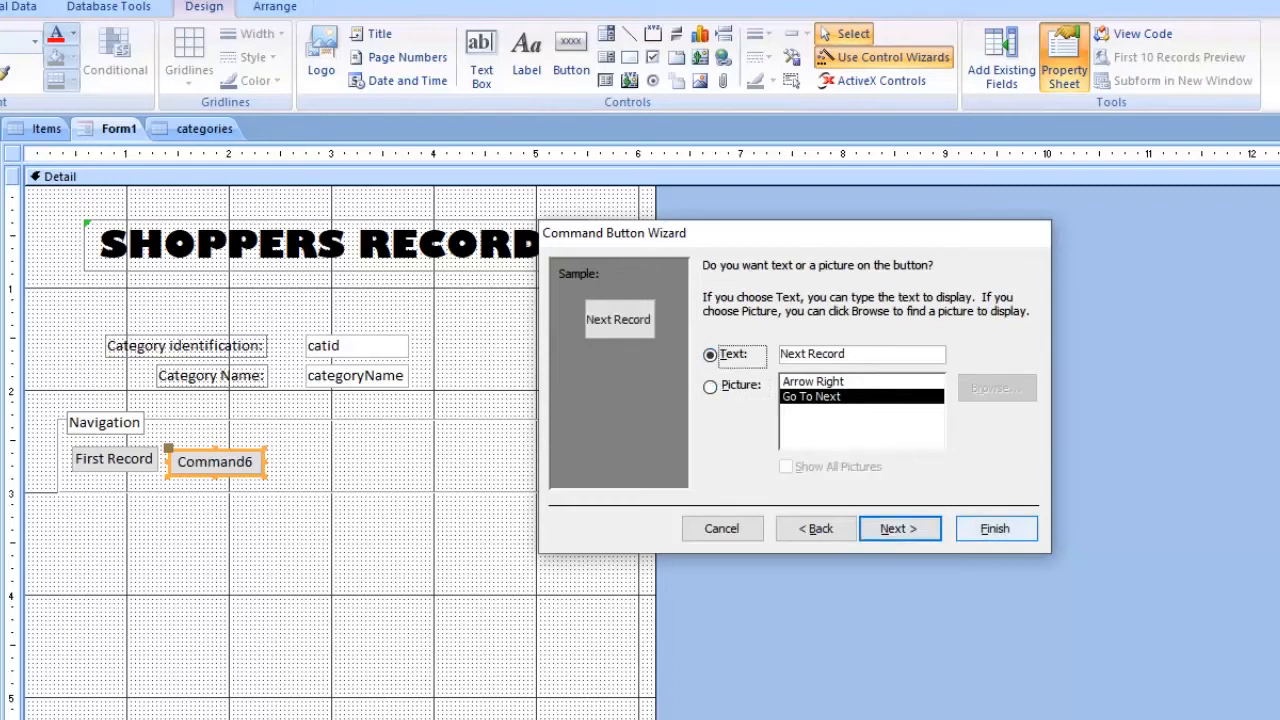
click(995, 528)
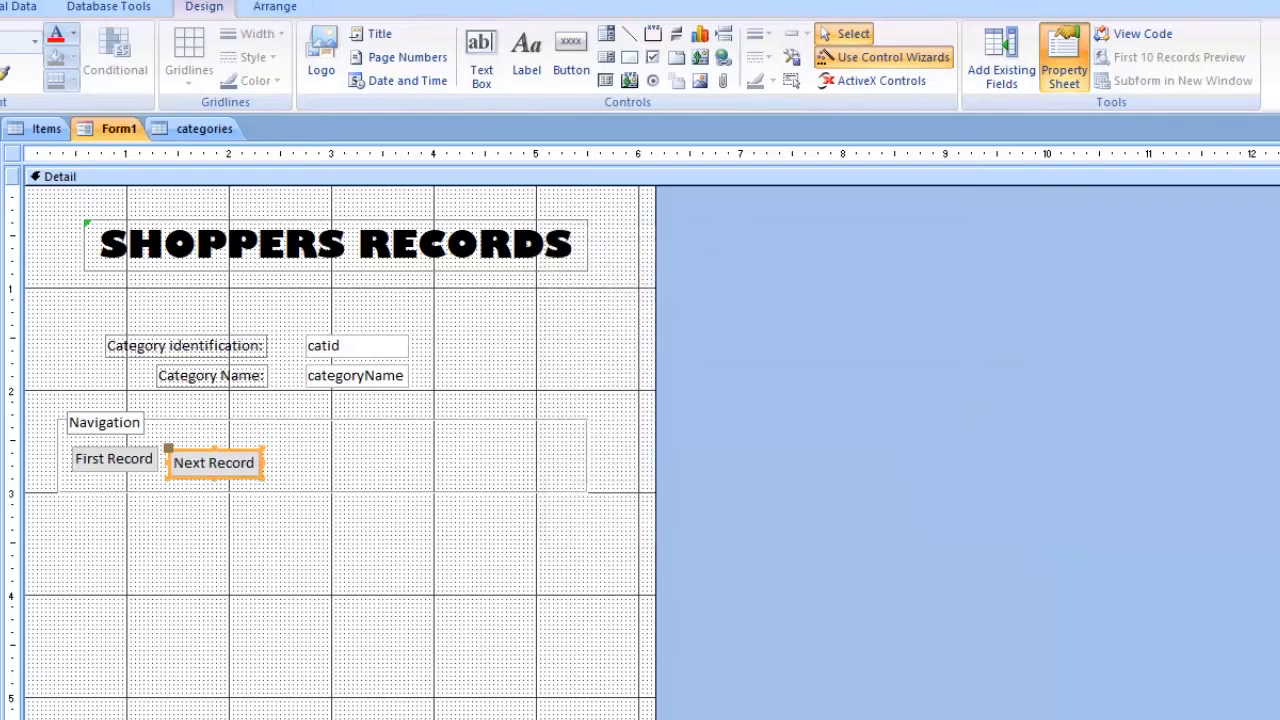
- Move the Next Record button slightly up to line it up with the First Record button
click(330, 560)
drag(214, 463, 214, 456)
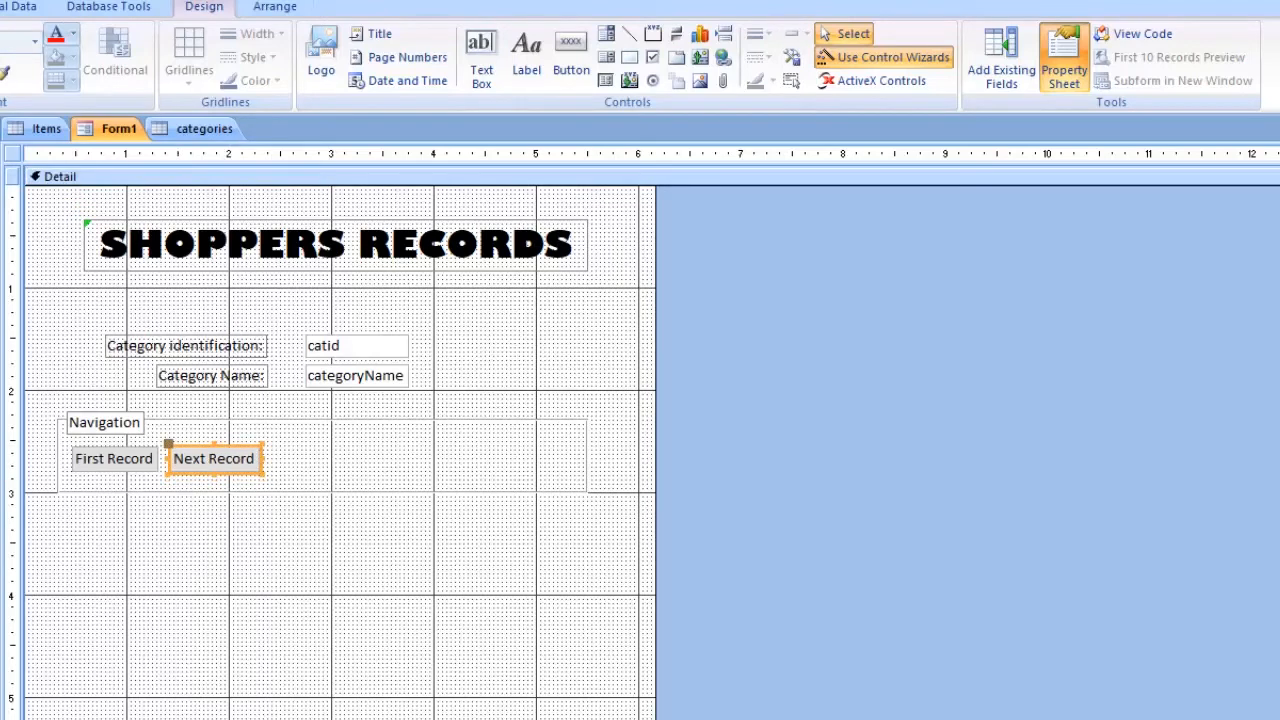
click(320, 548)
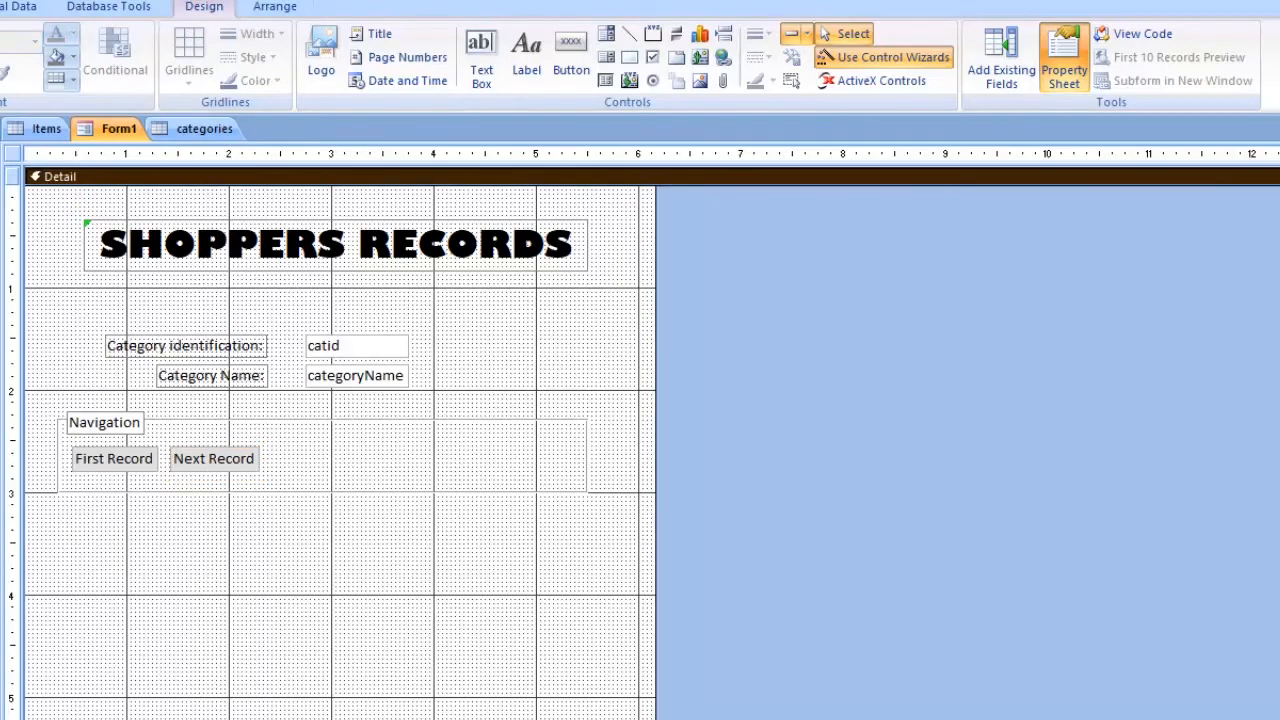
- Add a command button to the right of Next Record with the Go To Previous Record action, displaying the text "Previous Record"
click(571, 55)
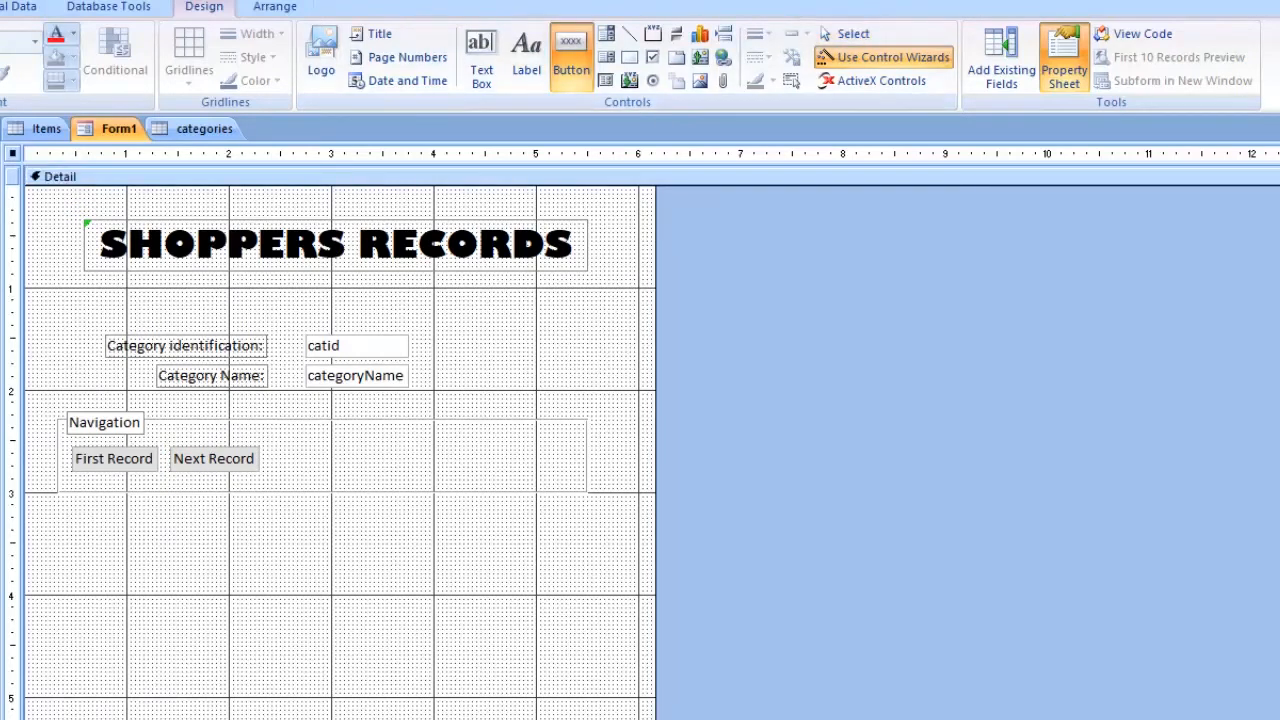
drag(276, 449, 375, 475)
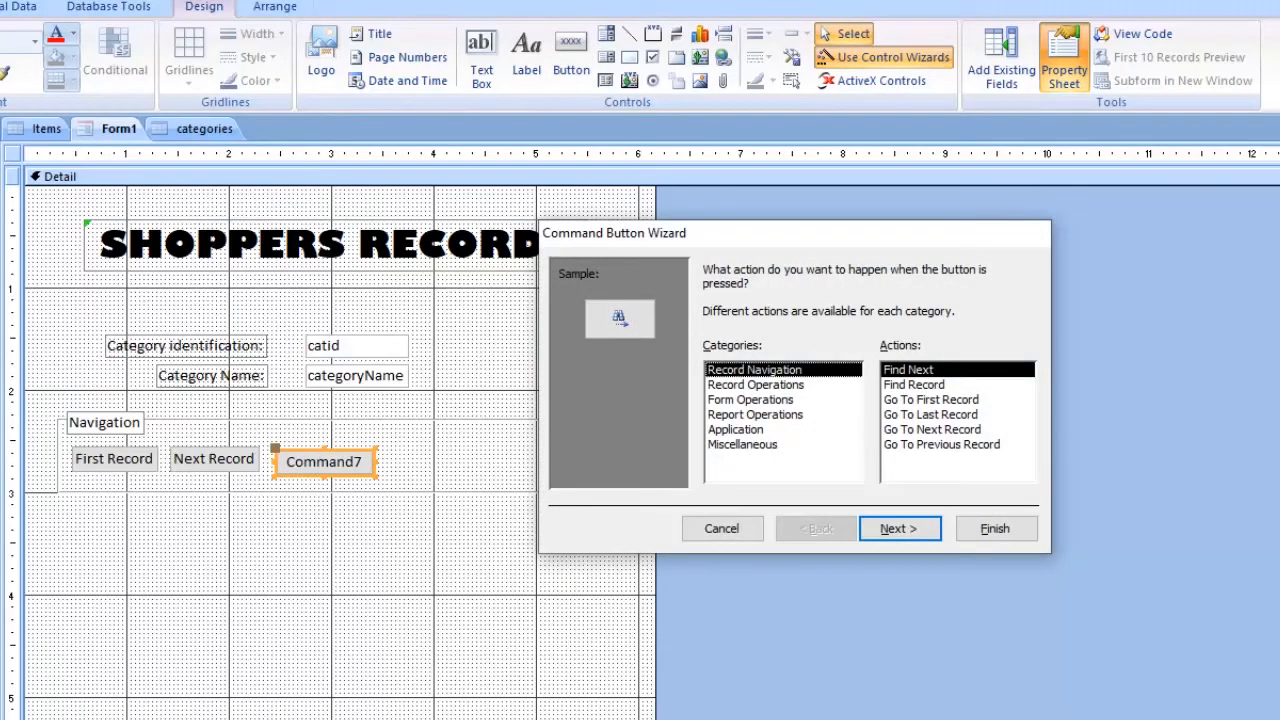
click(942, 445)
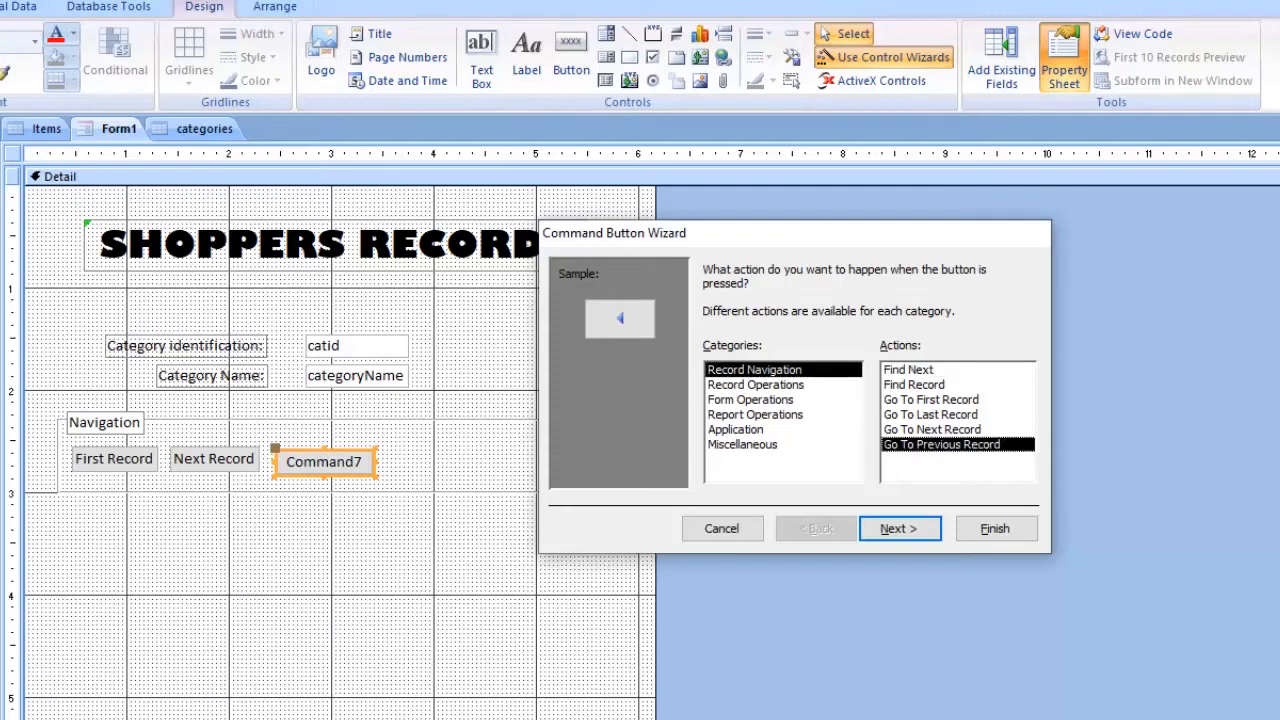
click(899, 528)
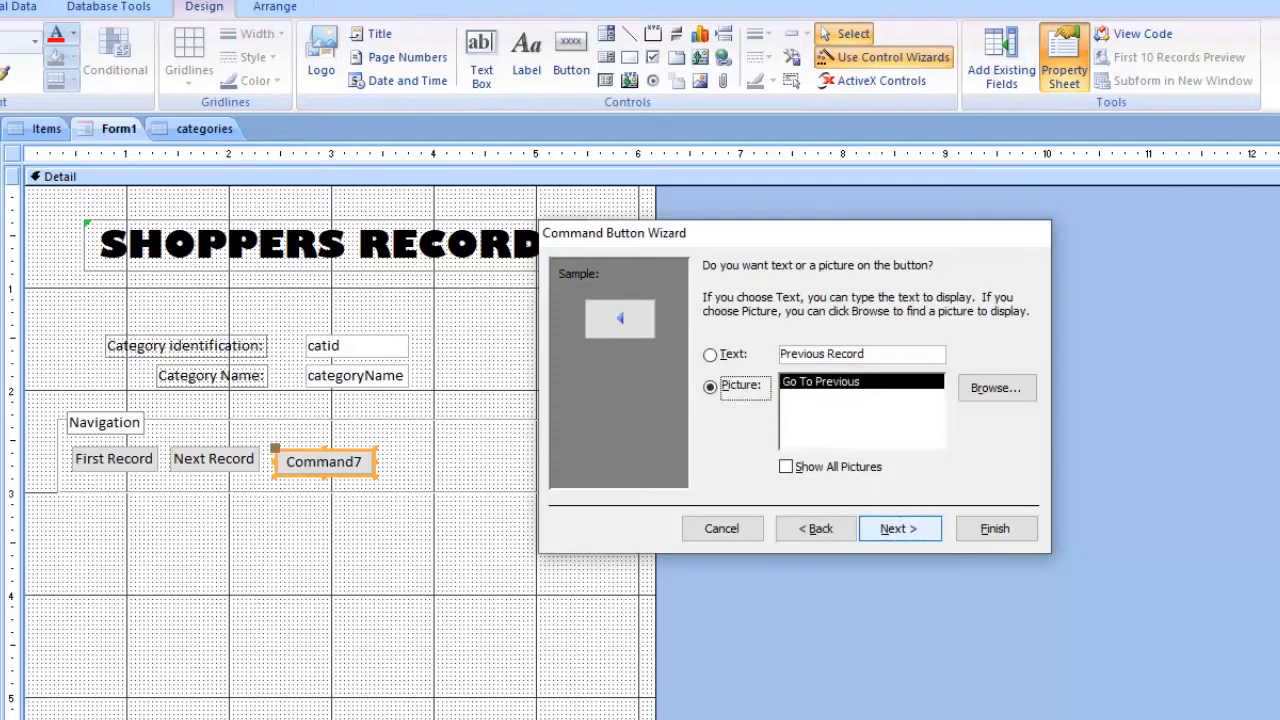
click(711, 355)
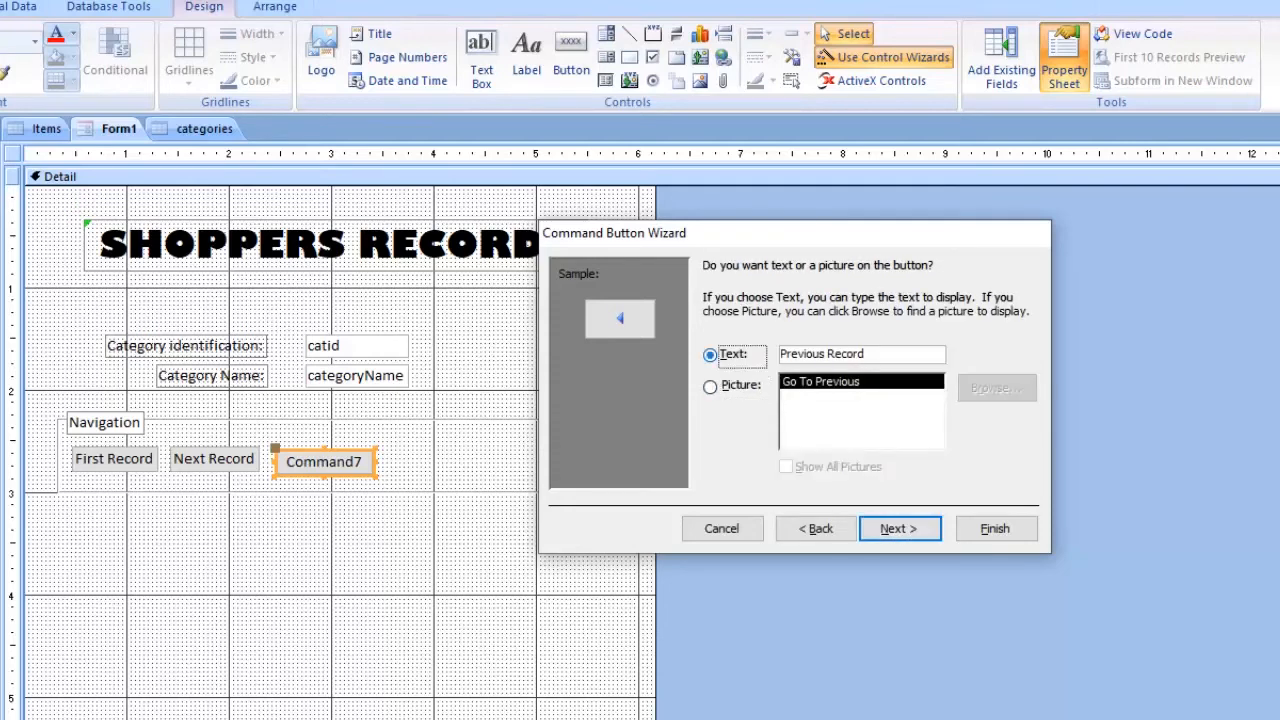
click(996, 529)
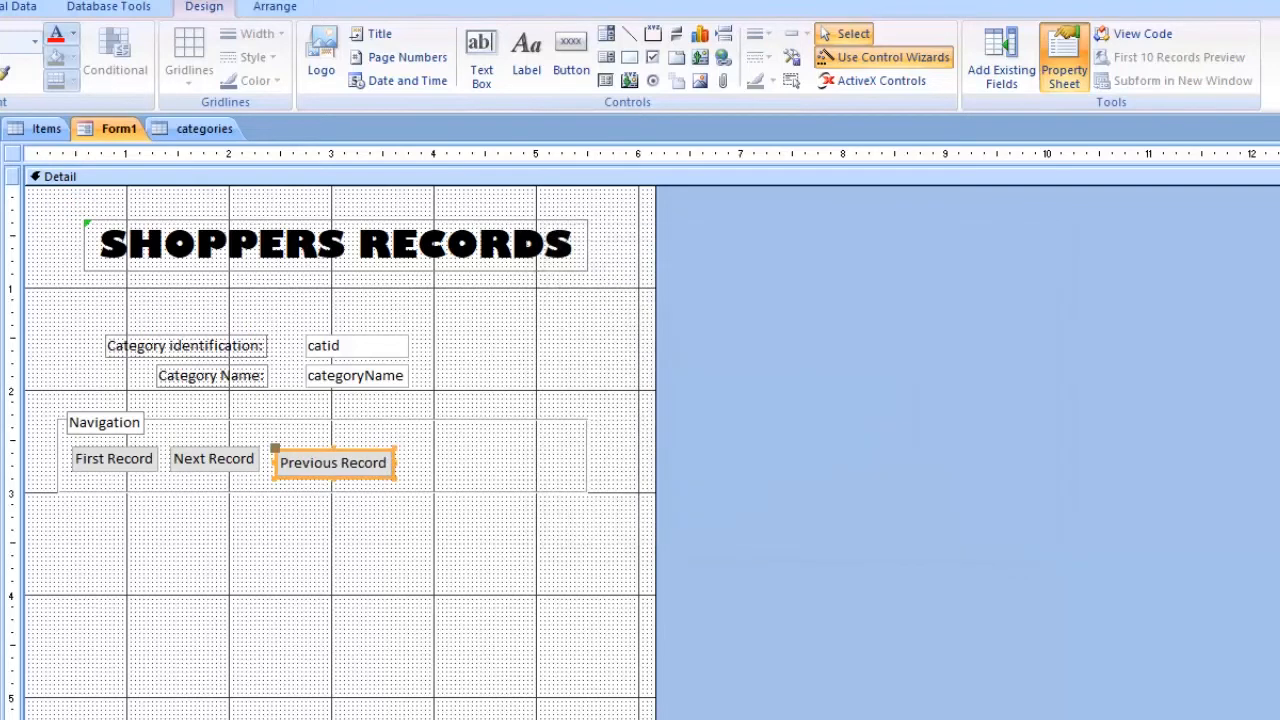
click(422, 535)
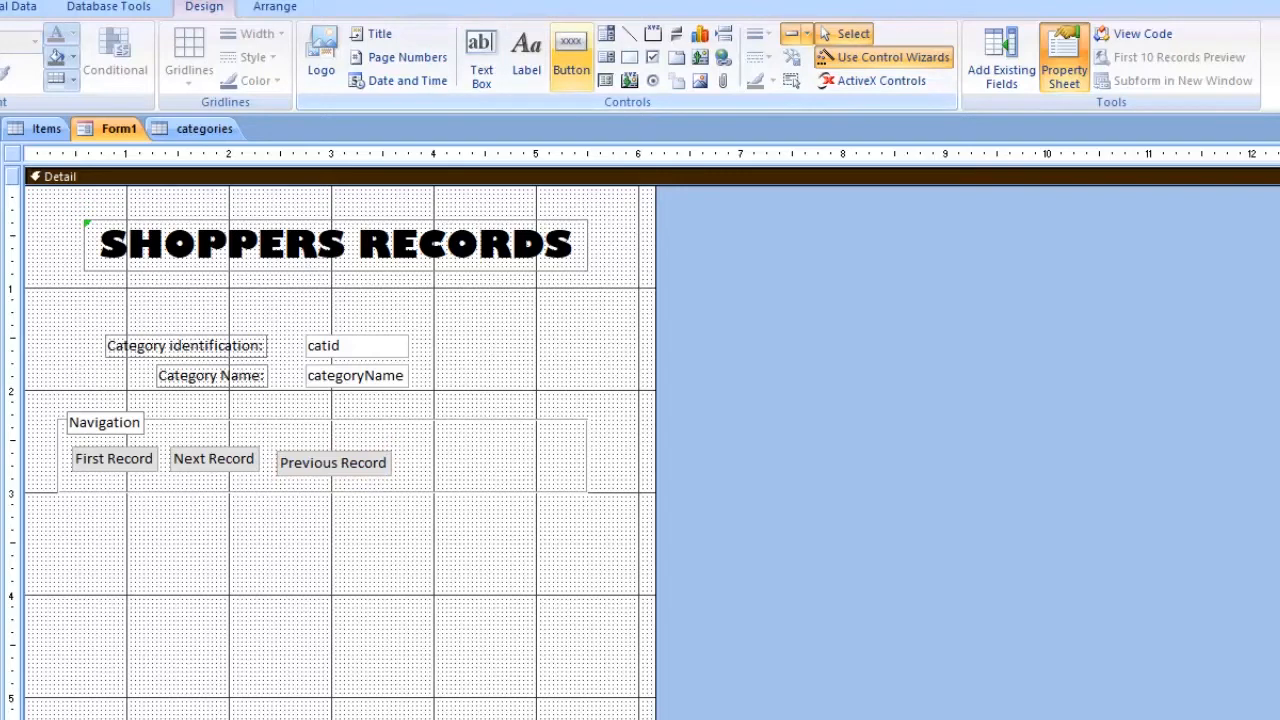
- Add a command button to the right of Previous Record with the Go To Last Record action, displaying the text "Last Record"
click(571, 52)
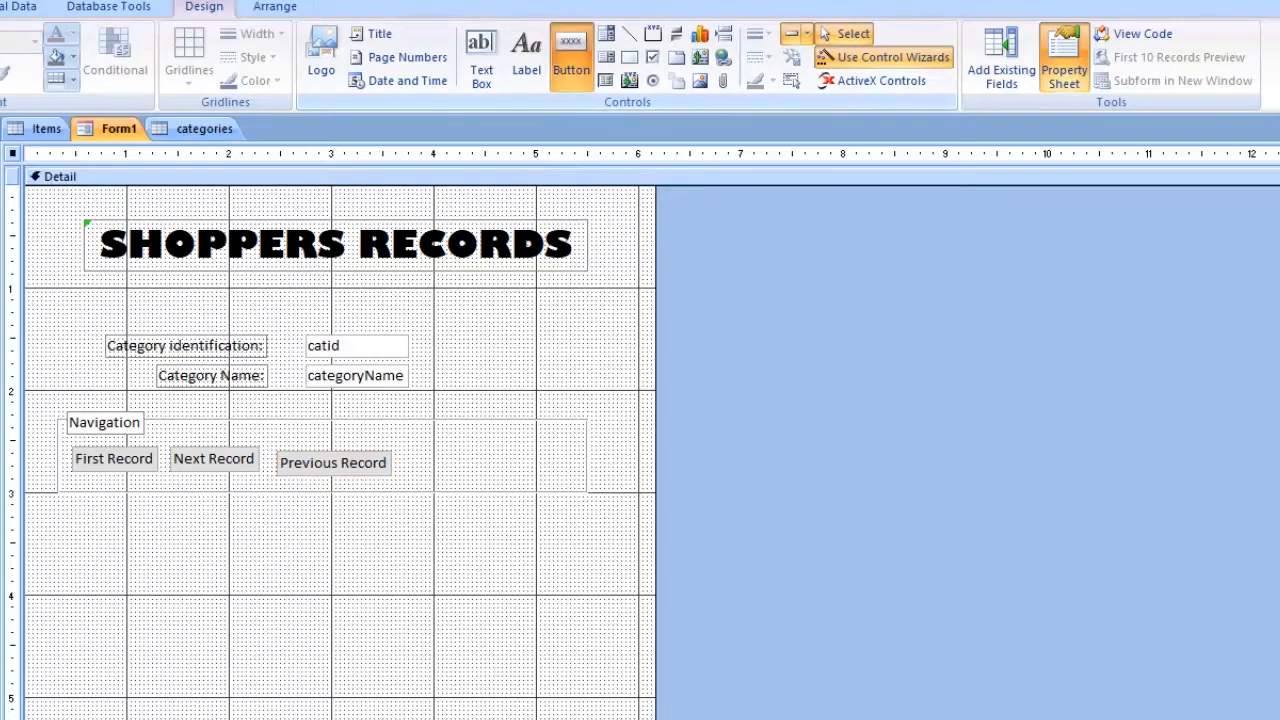
drag(402, 452, 516, 482)
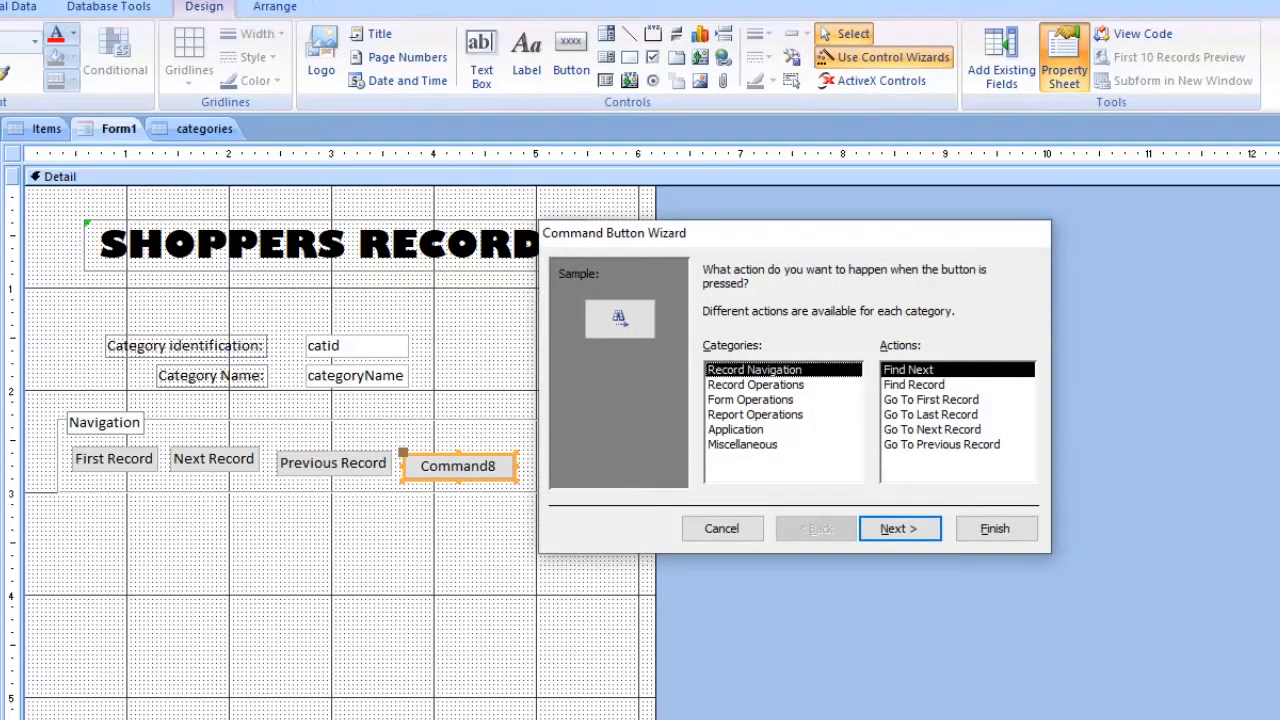
click(931, 415)
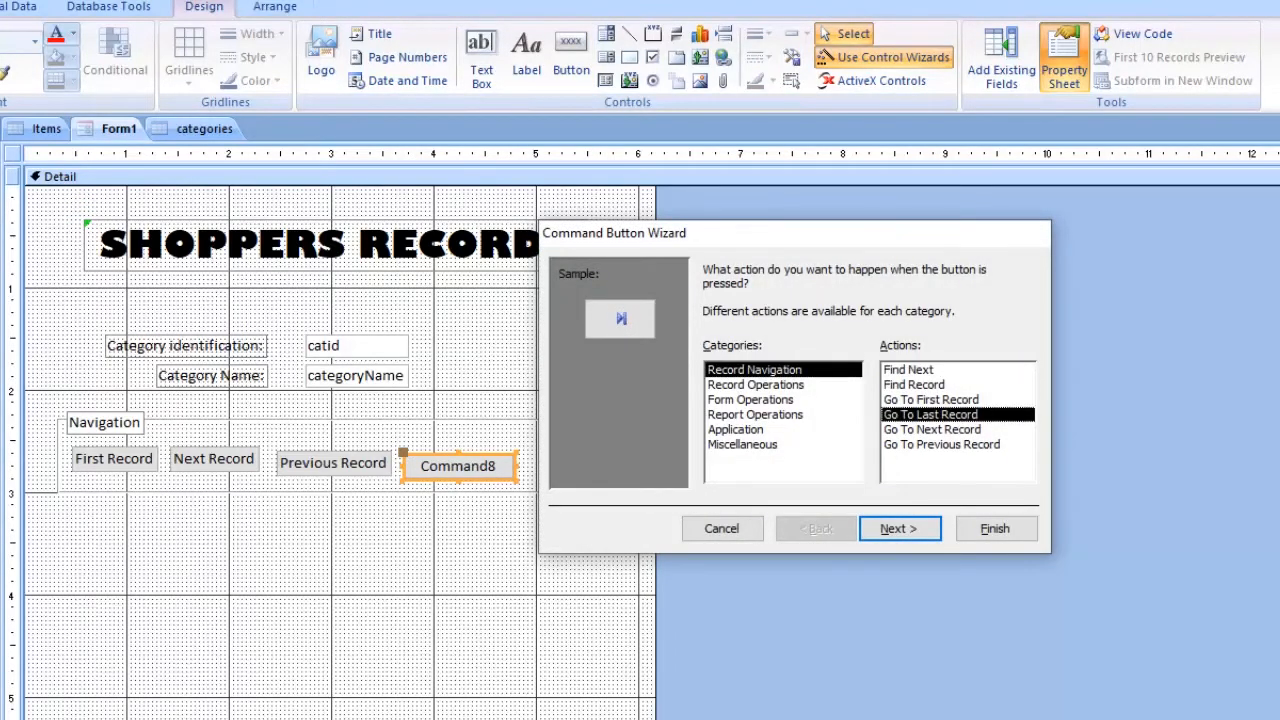
click(900, 529)
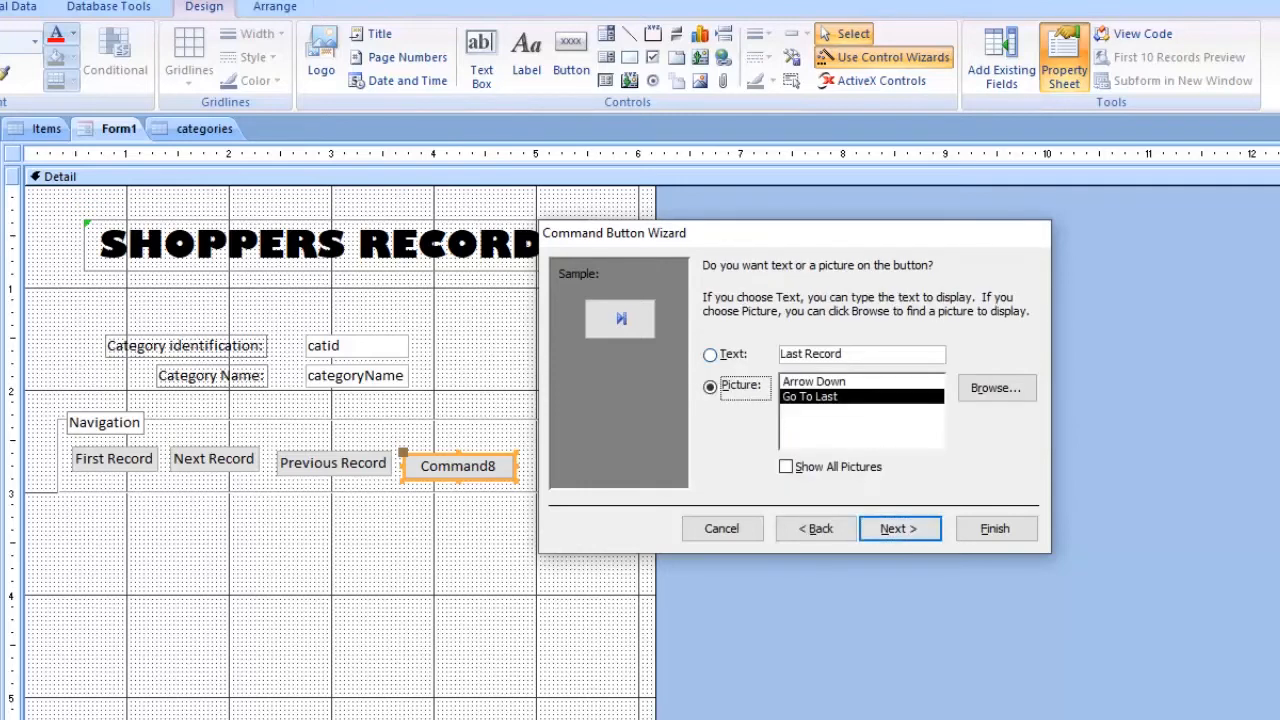
click(711, 354)
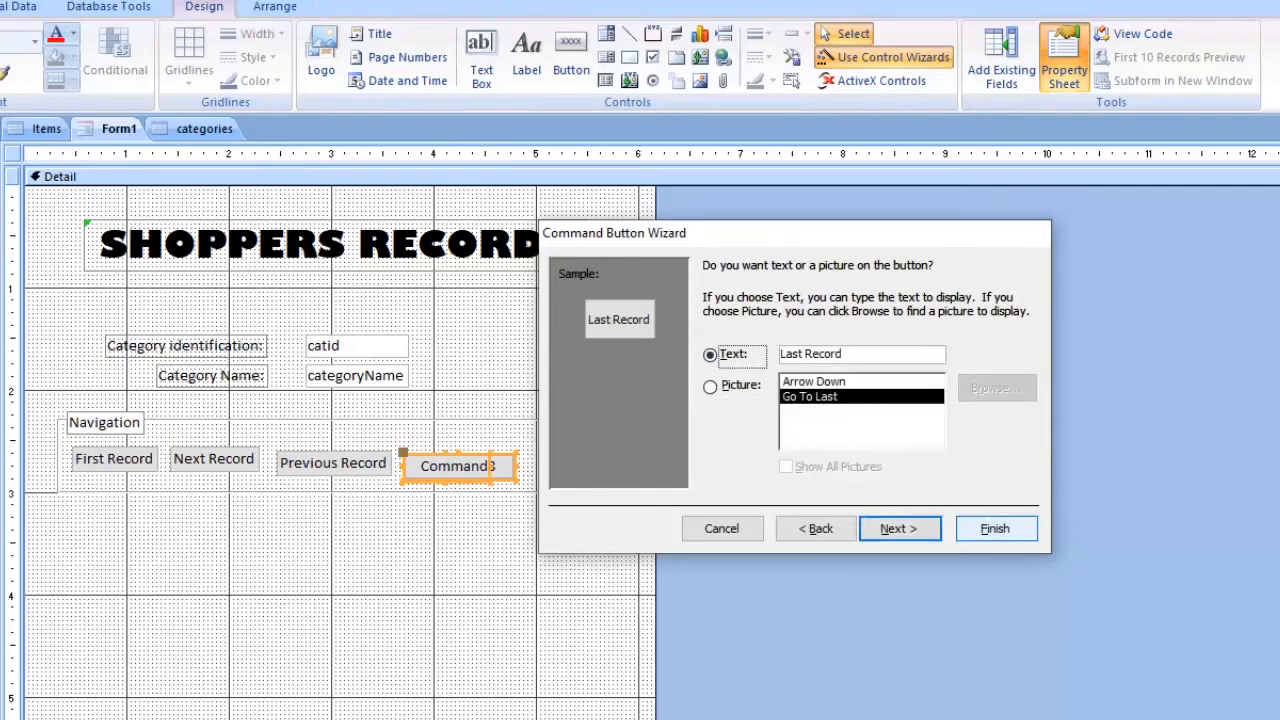
click(995, 528)
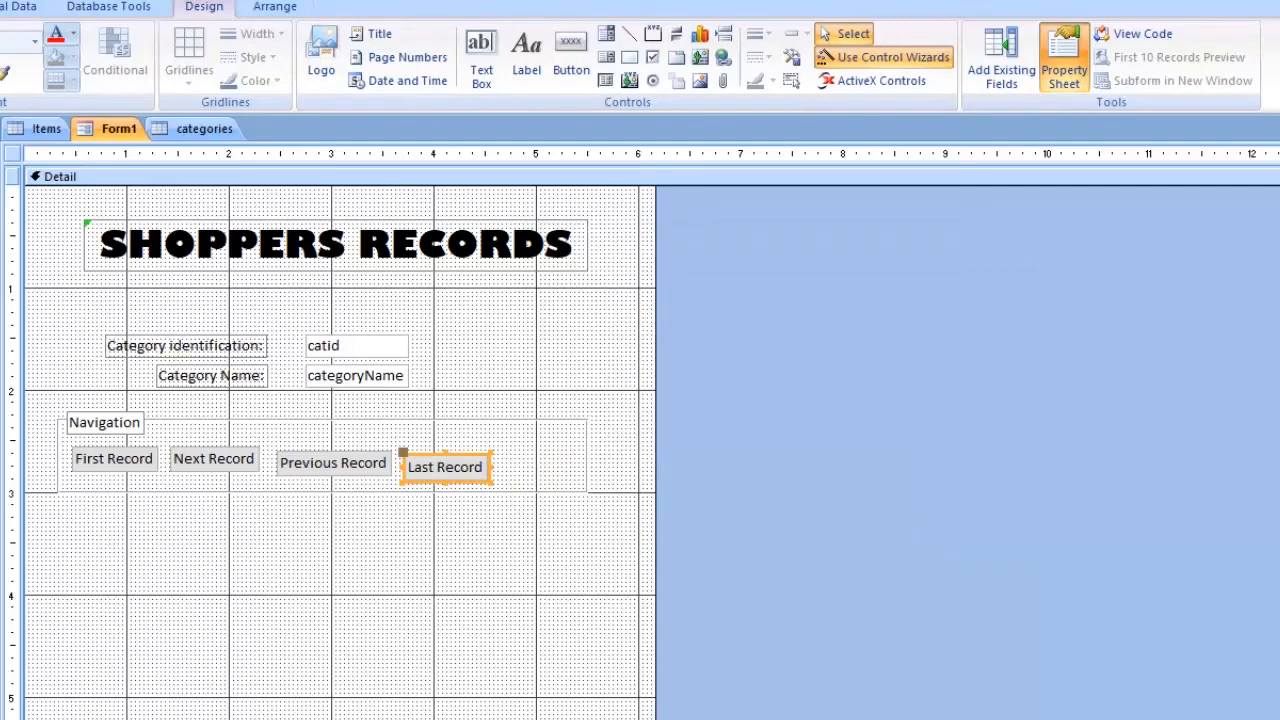
- Nudge the Last Record and Previous Record buttons up so they line up with the First Record and Next Record buttons
click(445, 466)
key(Escape)
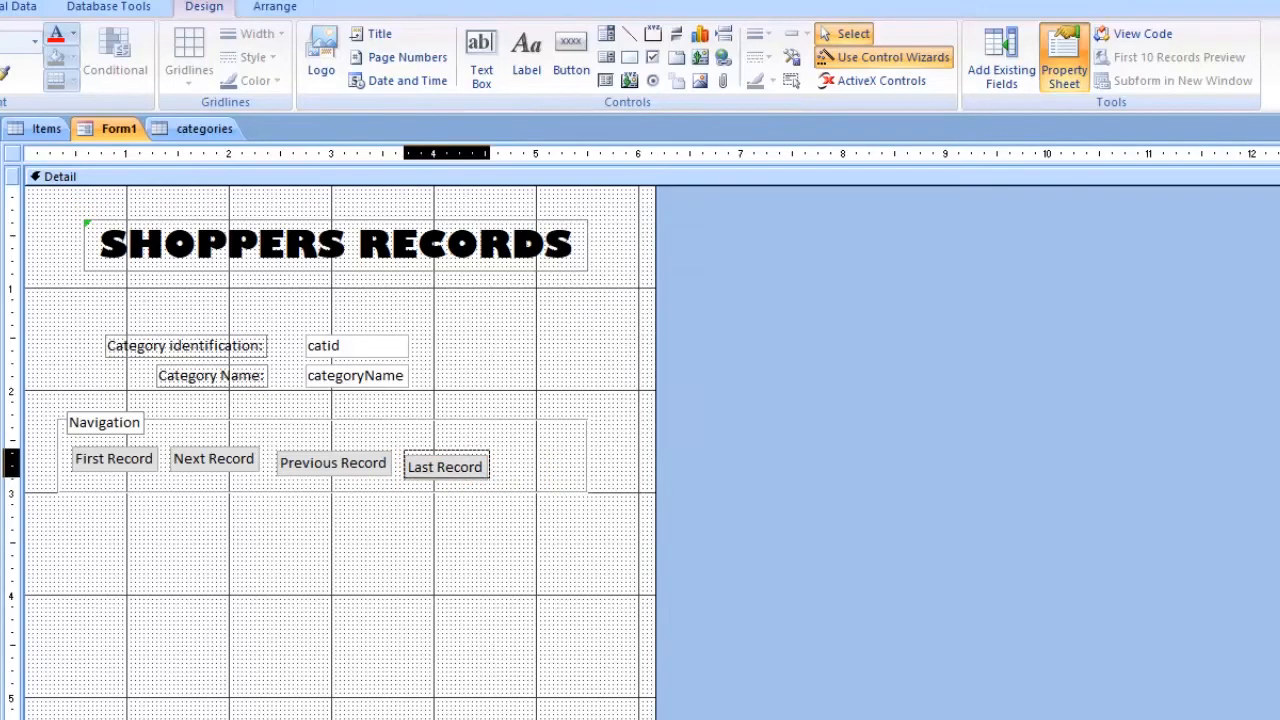
key(Up)
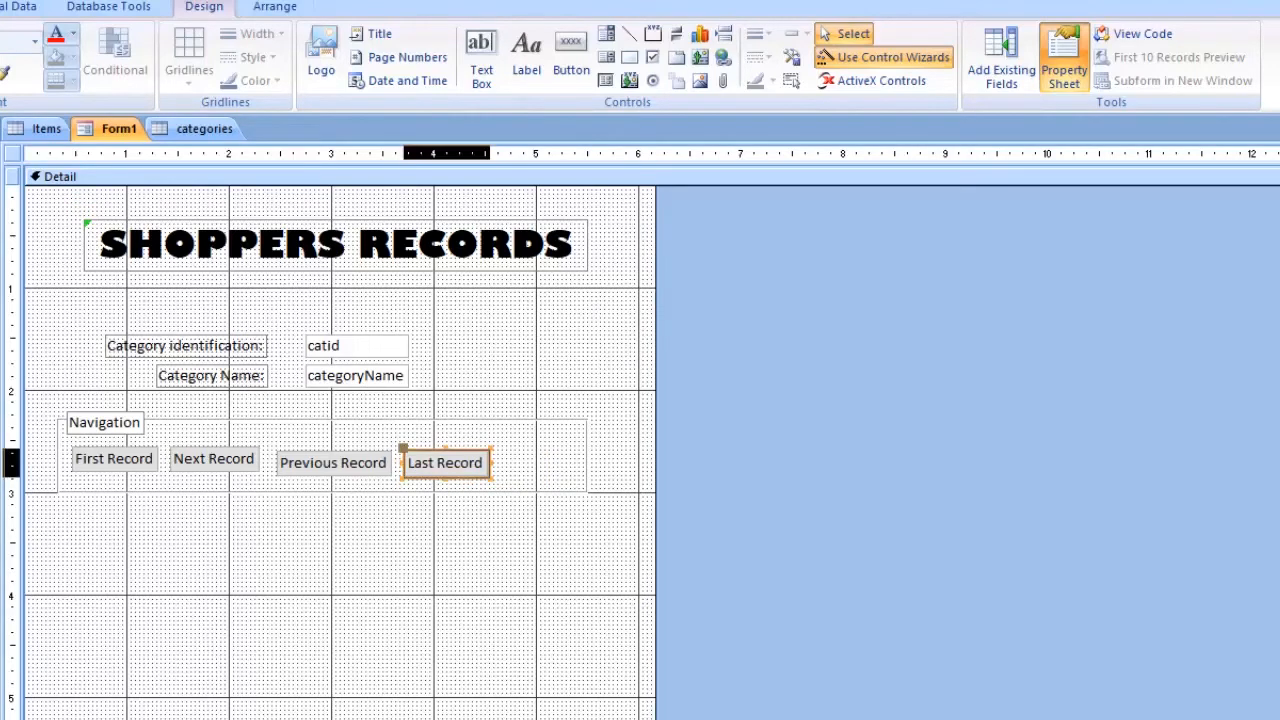
key(Up)
shift+click(333, 462)
click(333, 462)
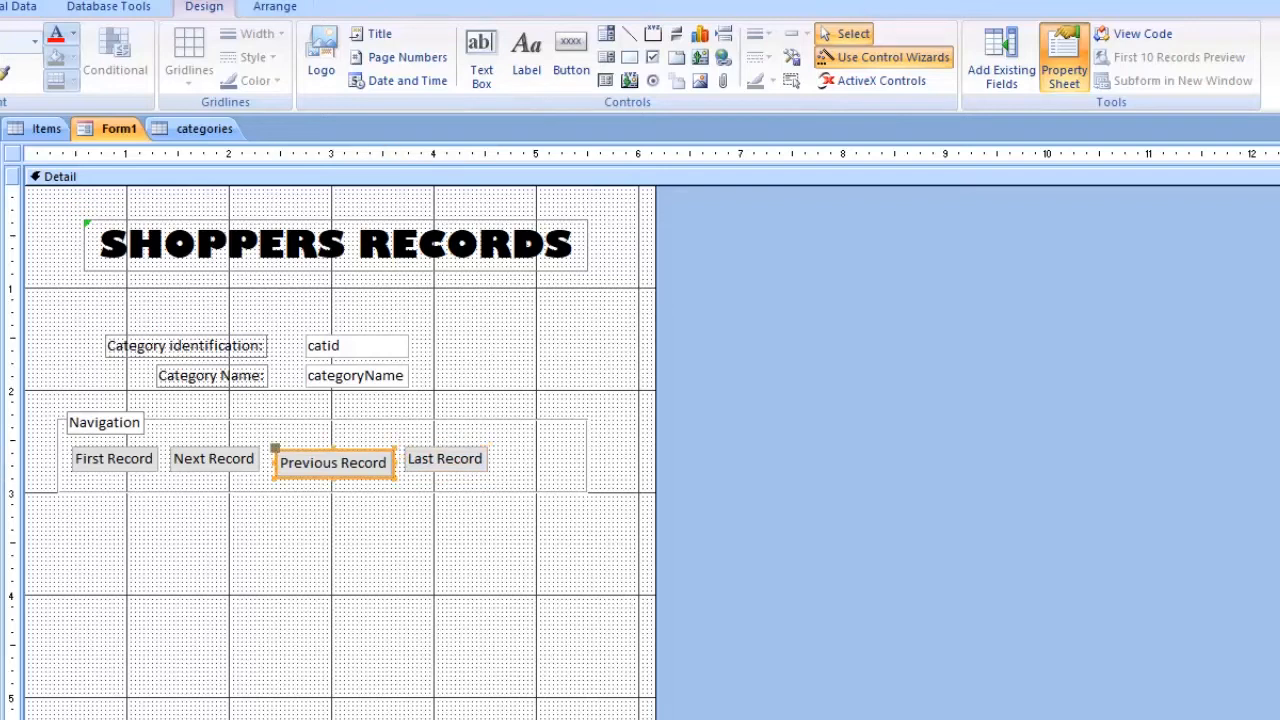
key(Up)
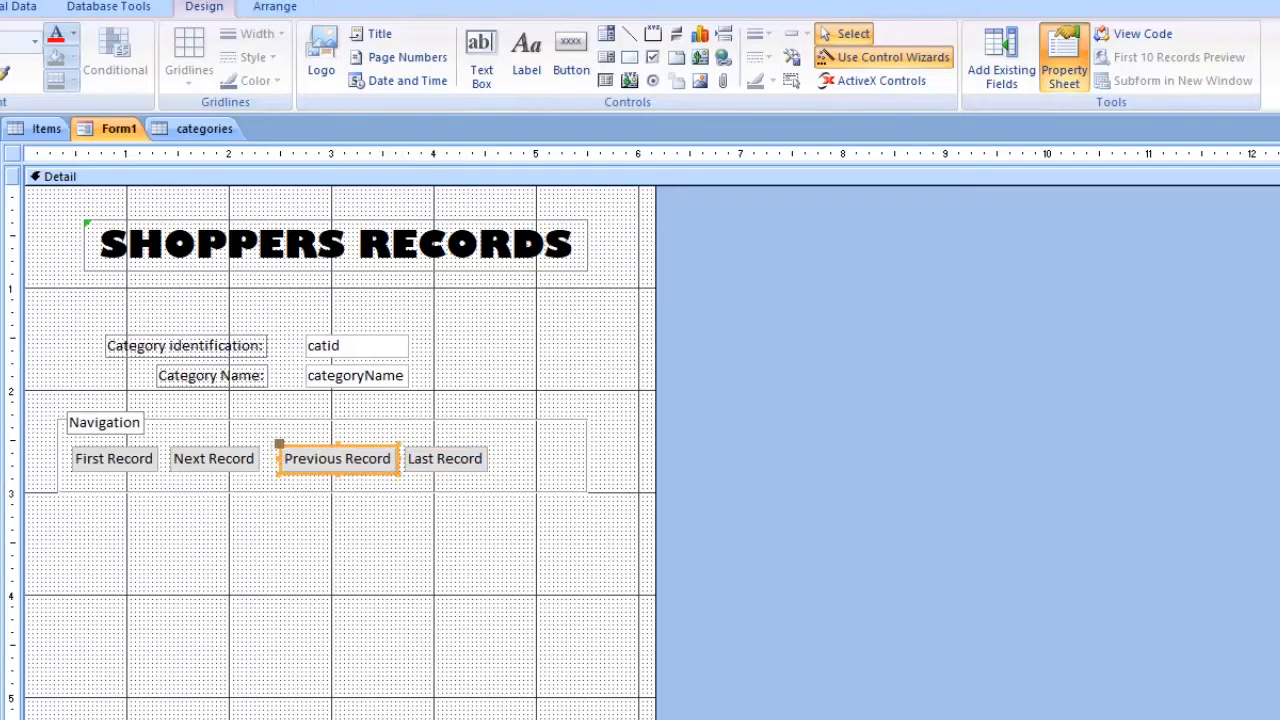
click(214, 460)
click(600, 176)
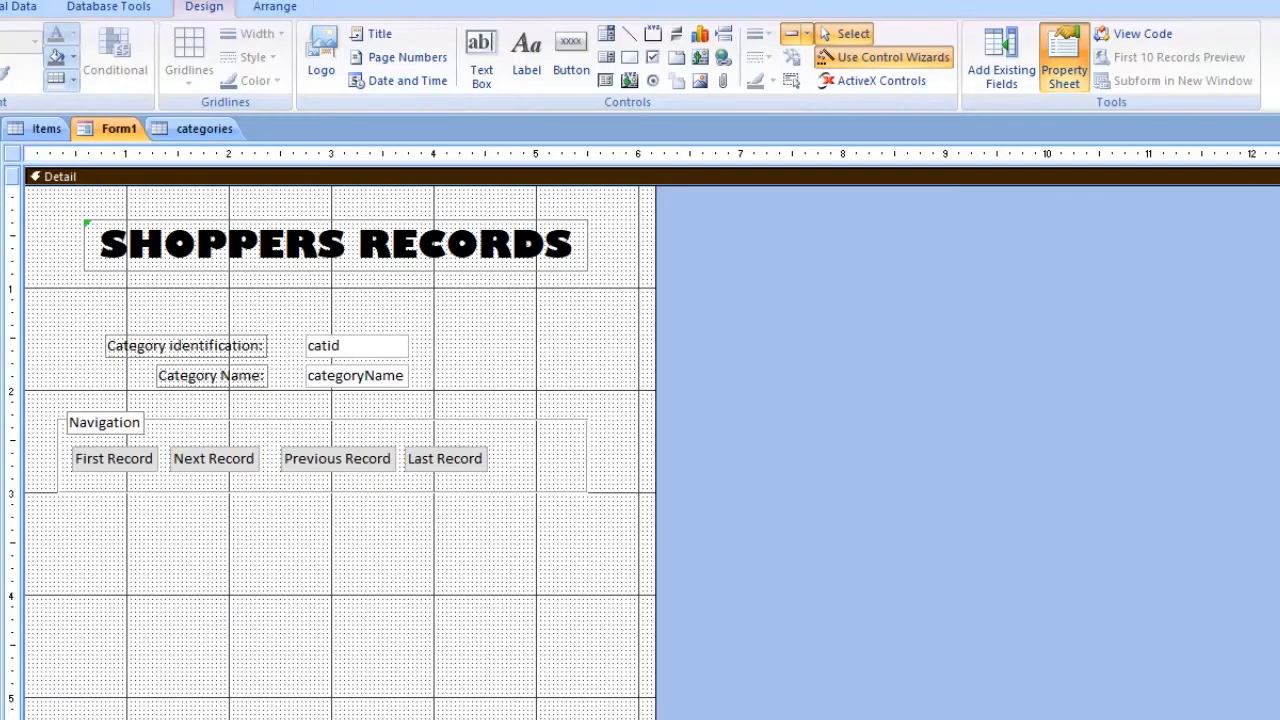
- Add a command button to the right of Last Record with the Add New Record action from Record Operations, displaying the text "Add Record"
click(571, 57)
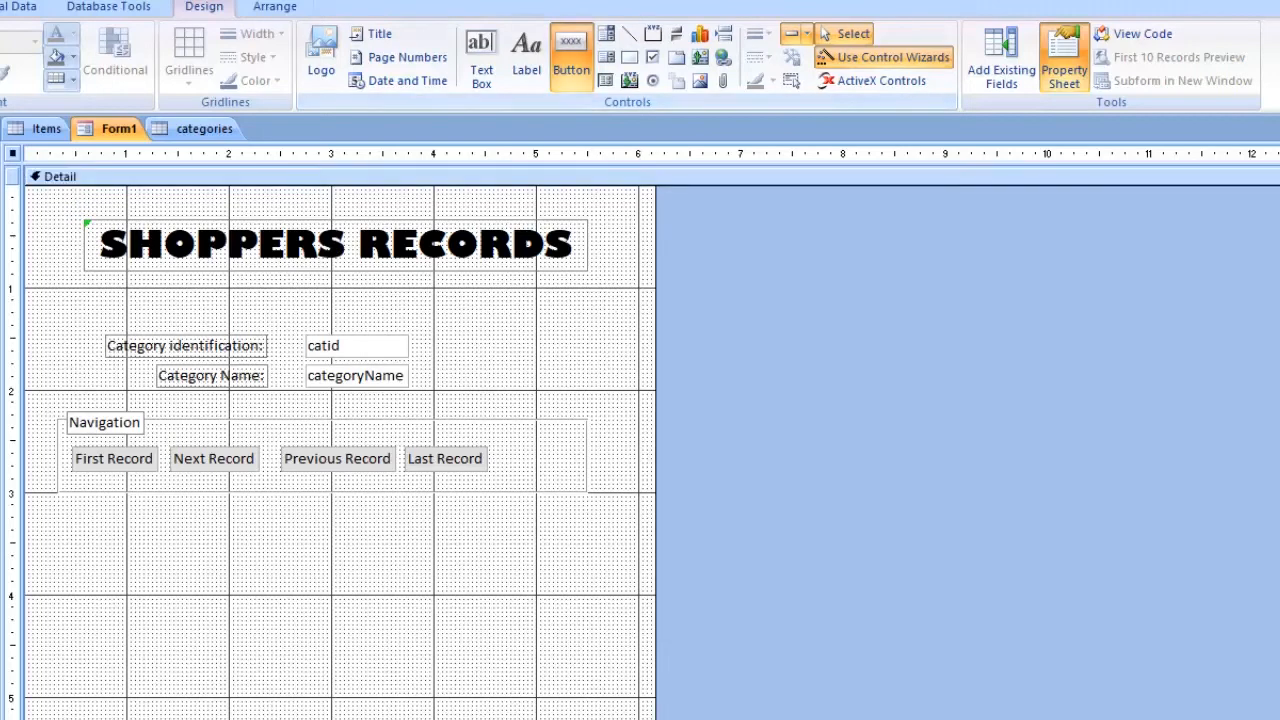
drag(502, 450, 572, 478)
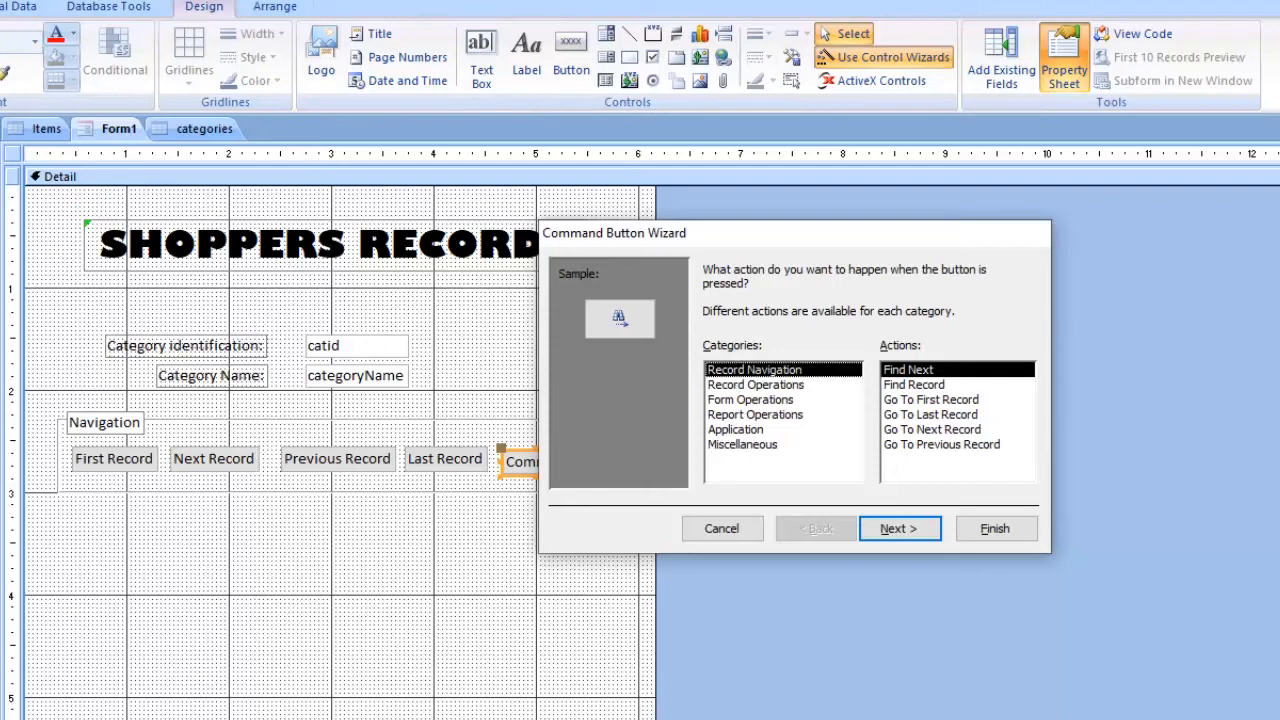
click(756, 385)
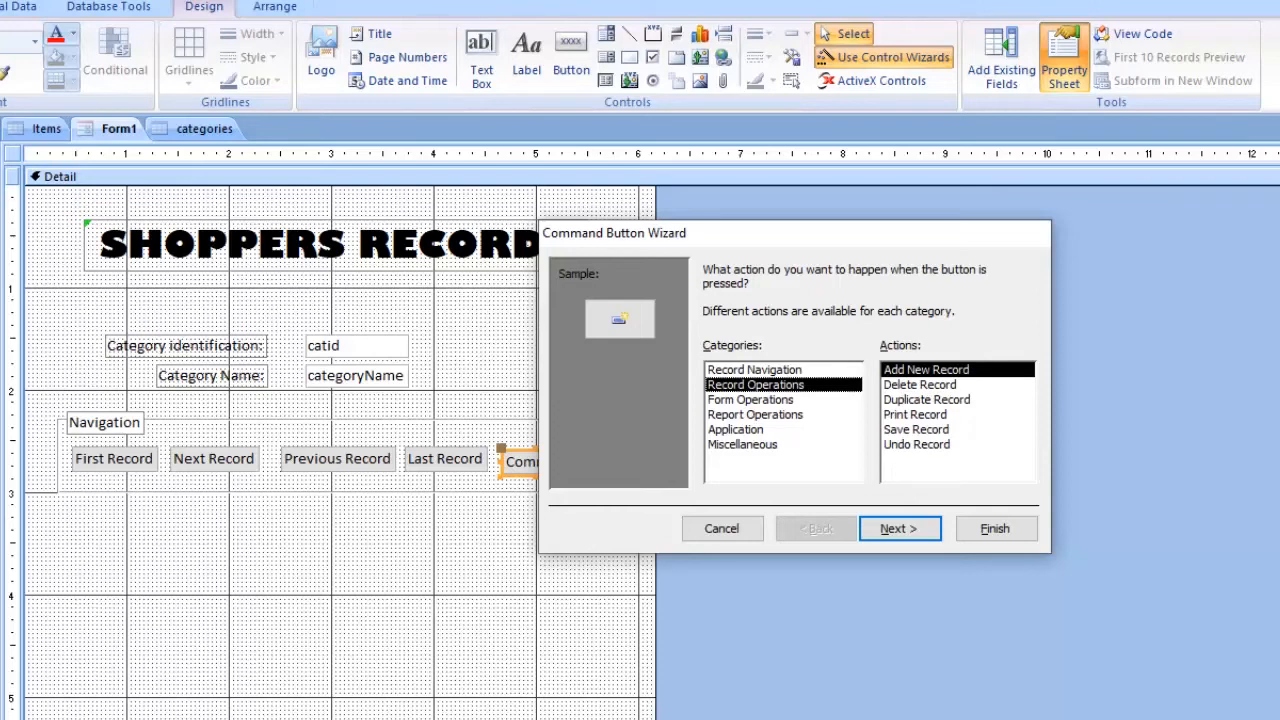
key(Tab)
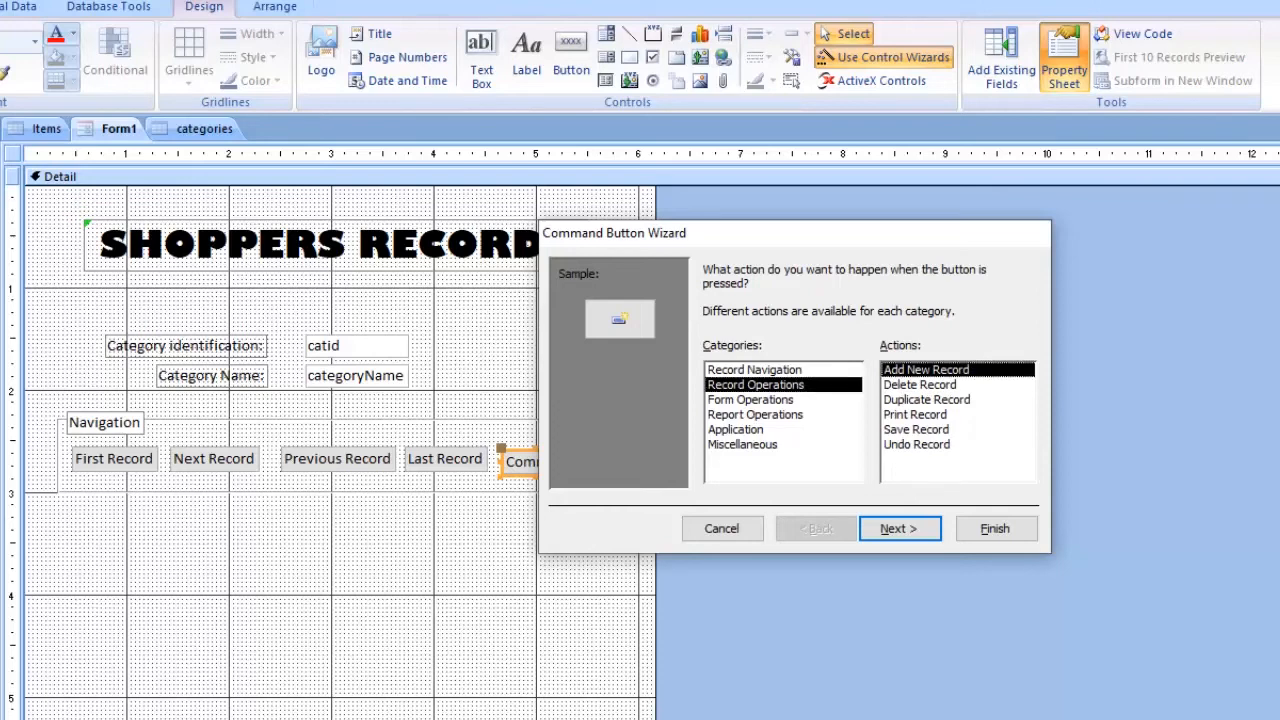
key(Return)
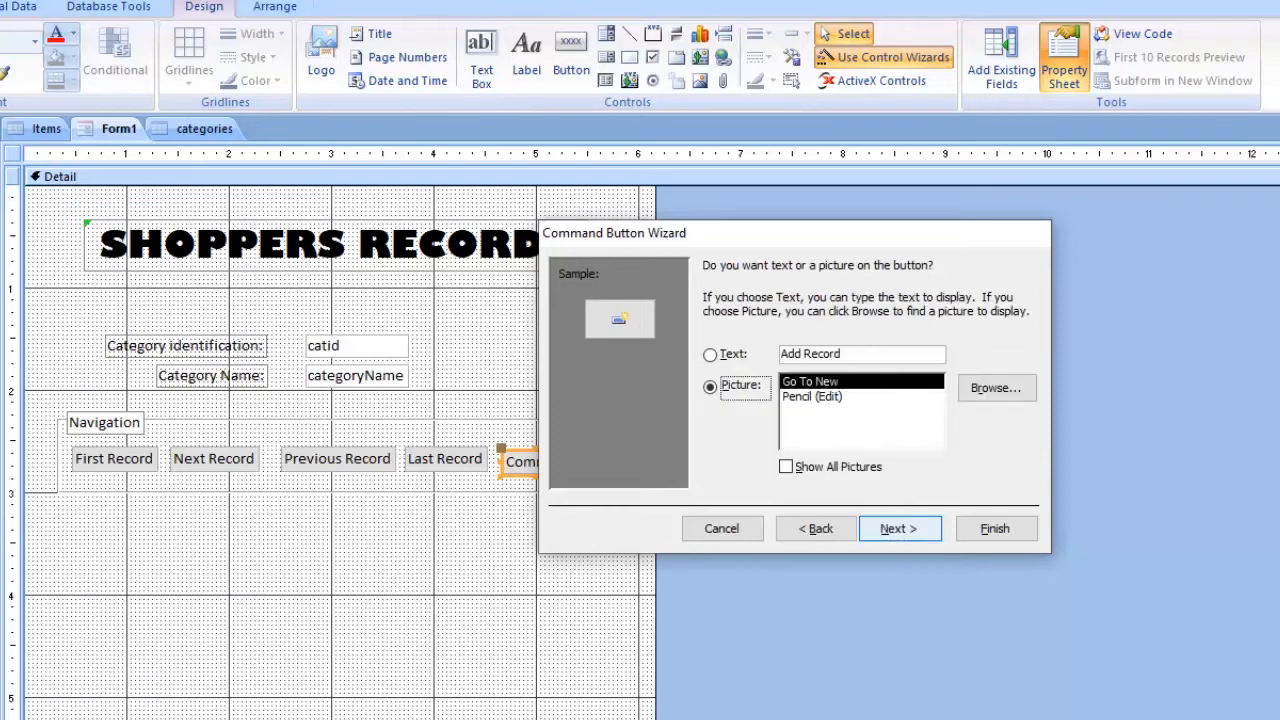
key(Up)
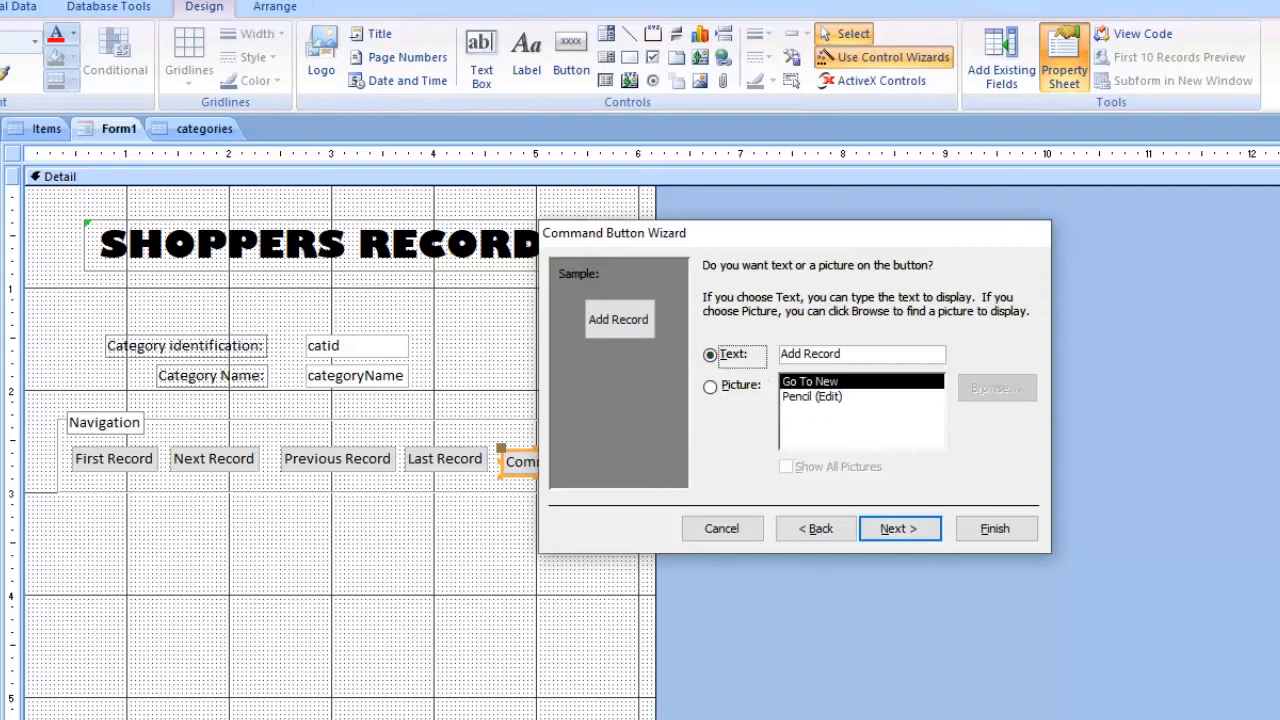
click(995, 528)
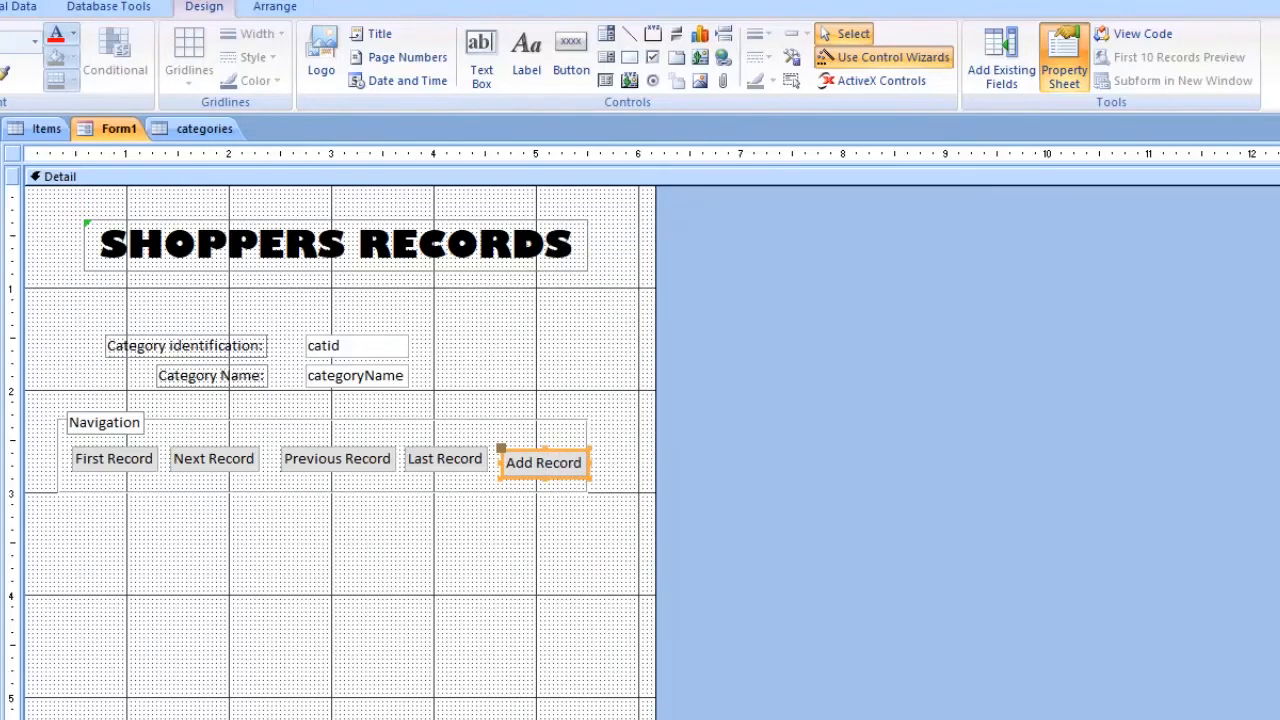
- Widen the Navigation frame slightly past the Add Record button and move that button up in line with the other record buttons
click(562, 491)
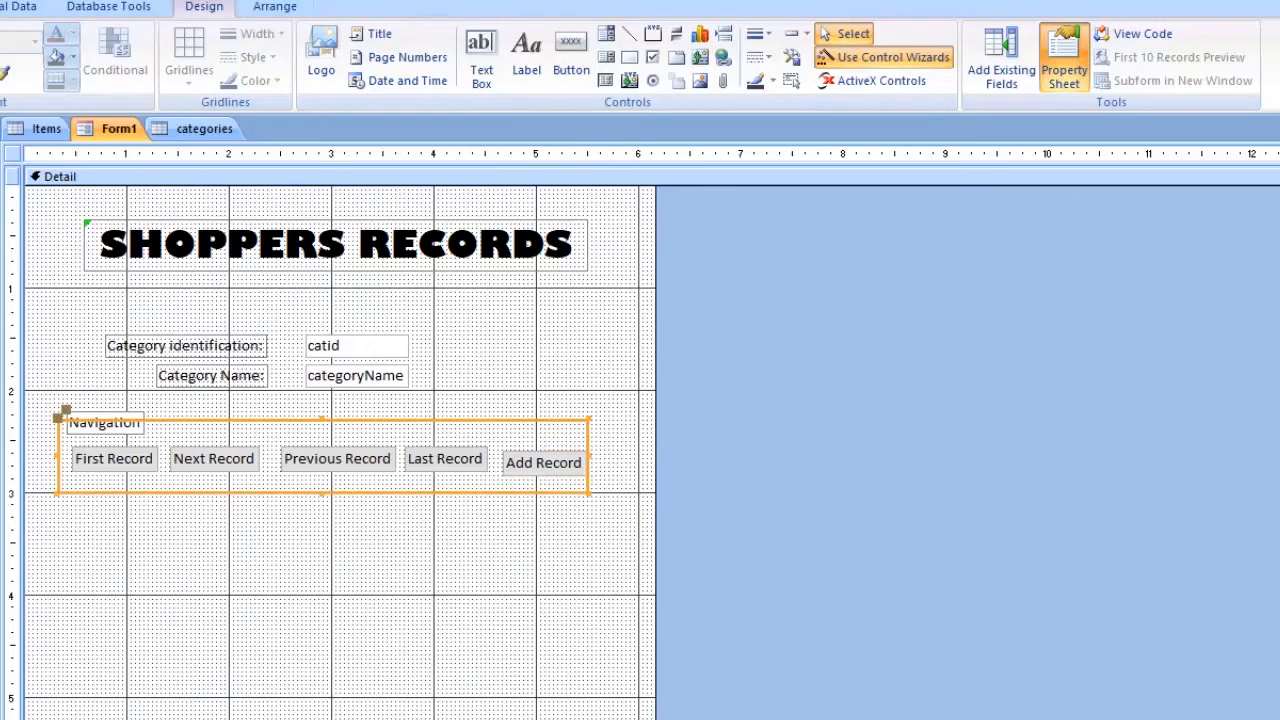
drag(590, 455, 606, 455)
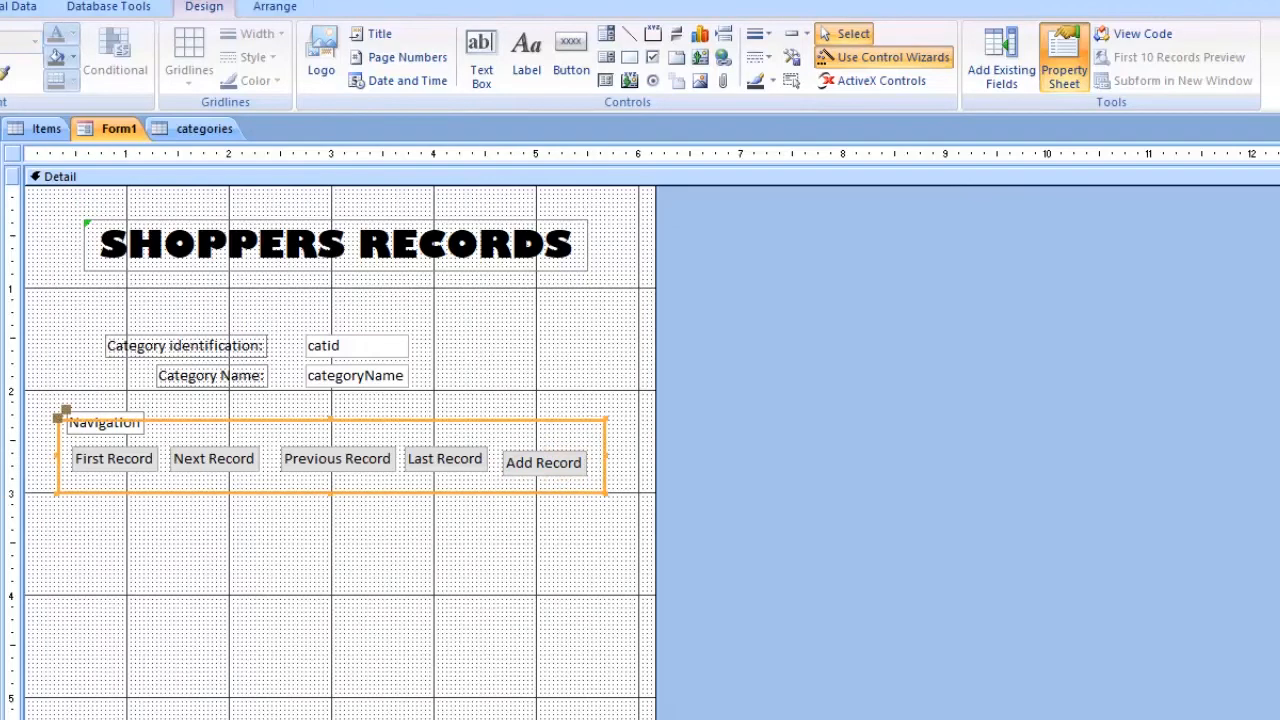
click(568, 548)
click(543, 462)
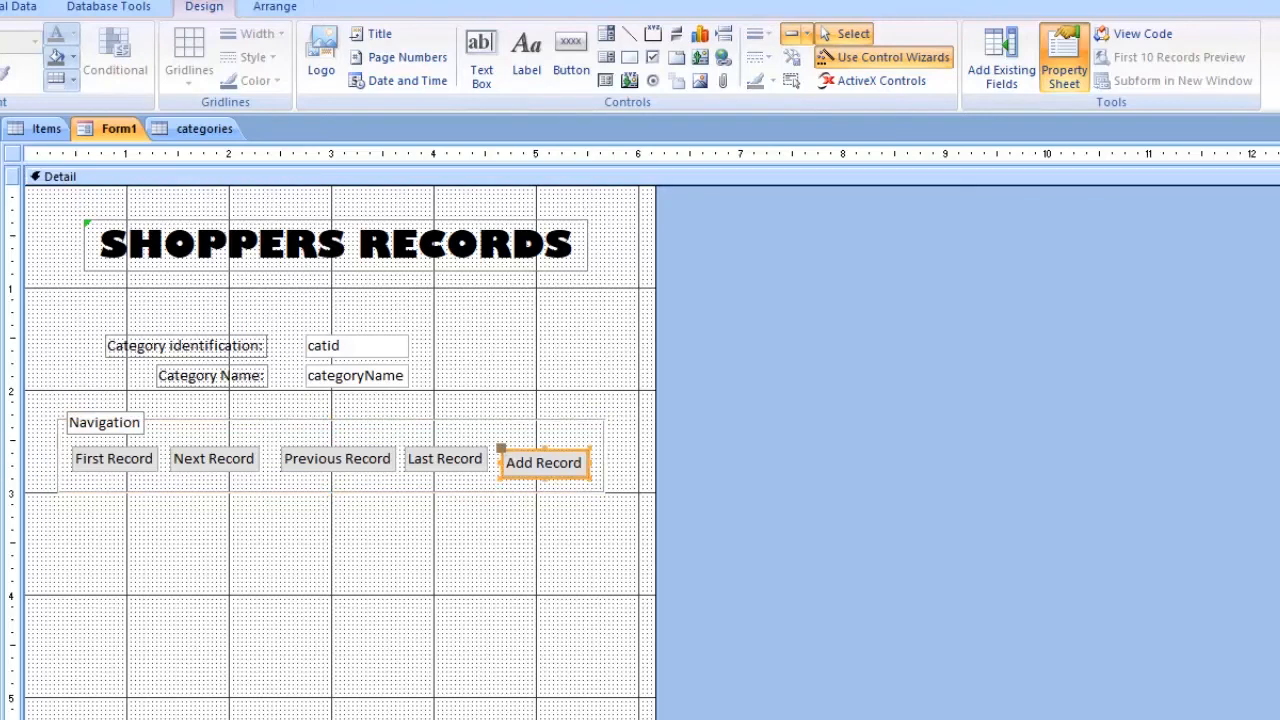
drag(543, 462, 543, 458)
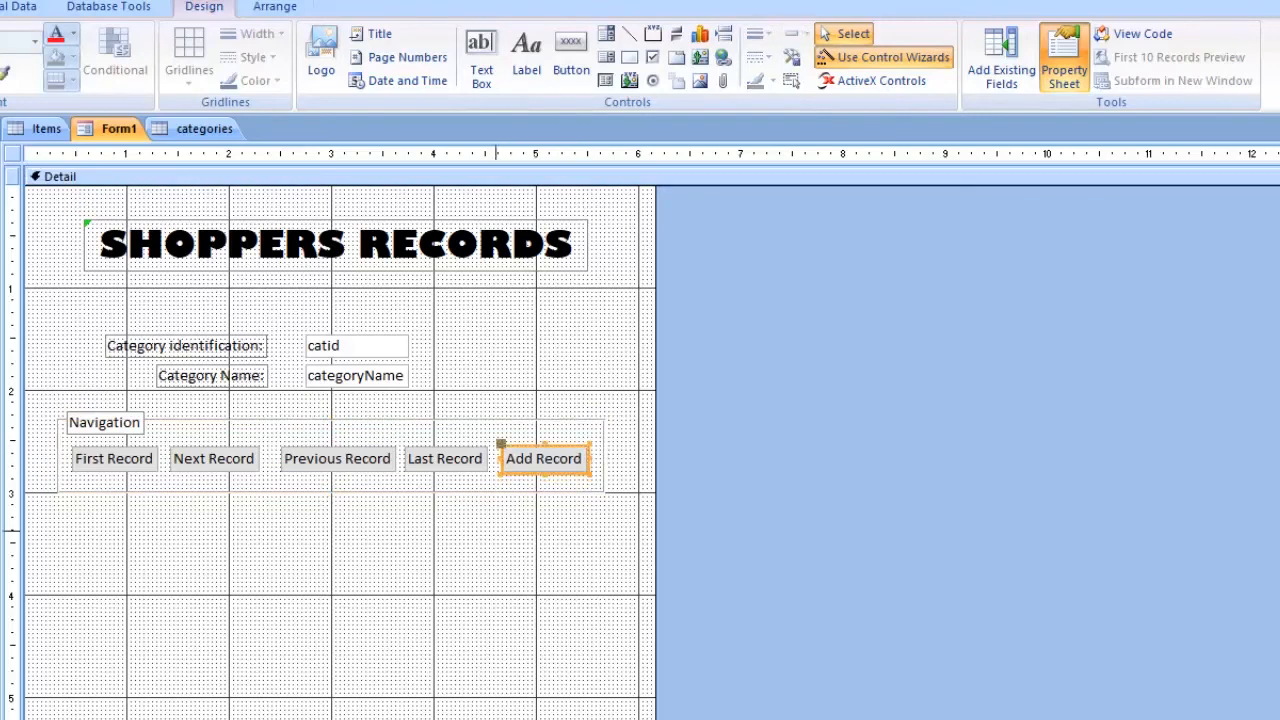
click(496, 548)
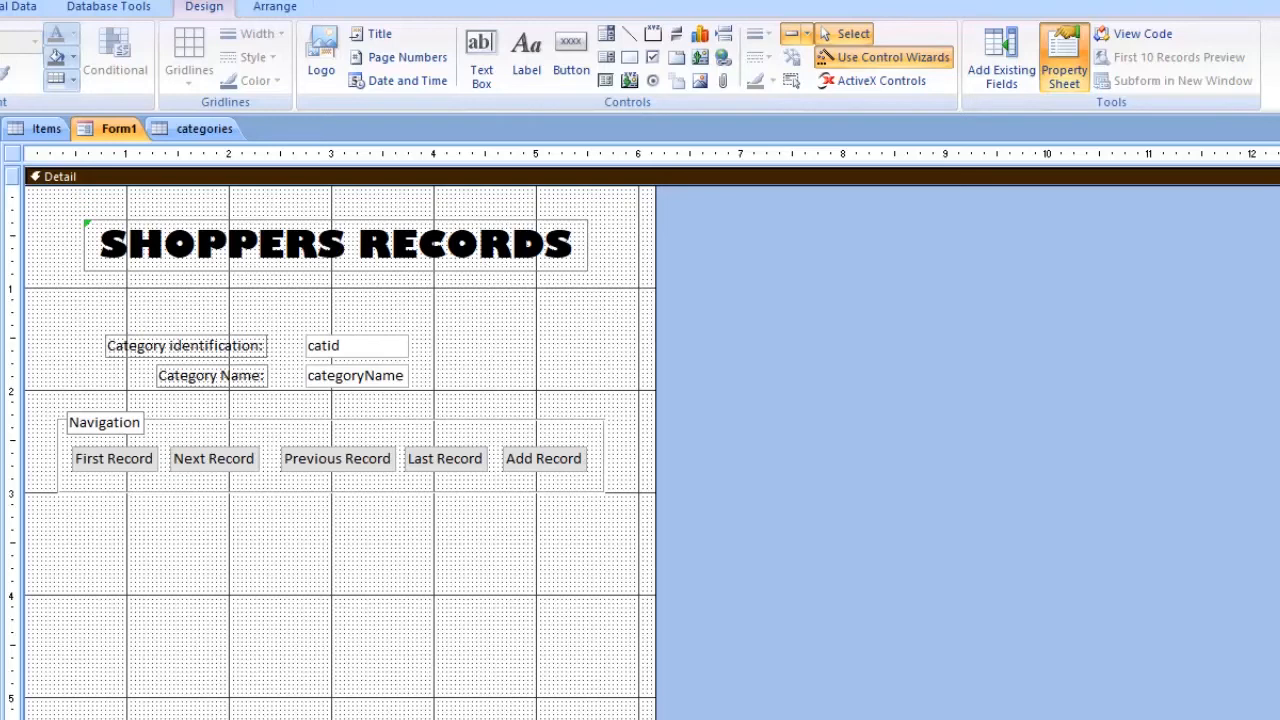
- Run the form in Form view and test the Next Record, First Record, Last Record and Add Record buttons
key(F5)
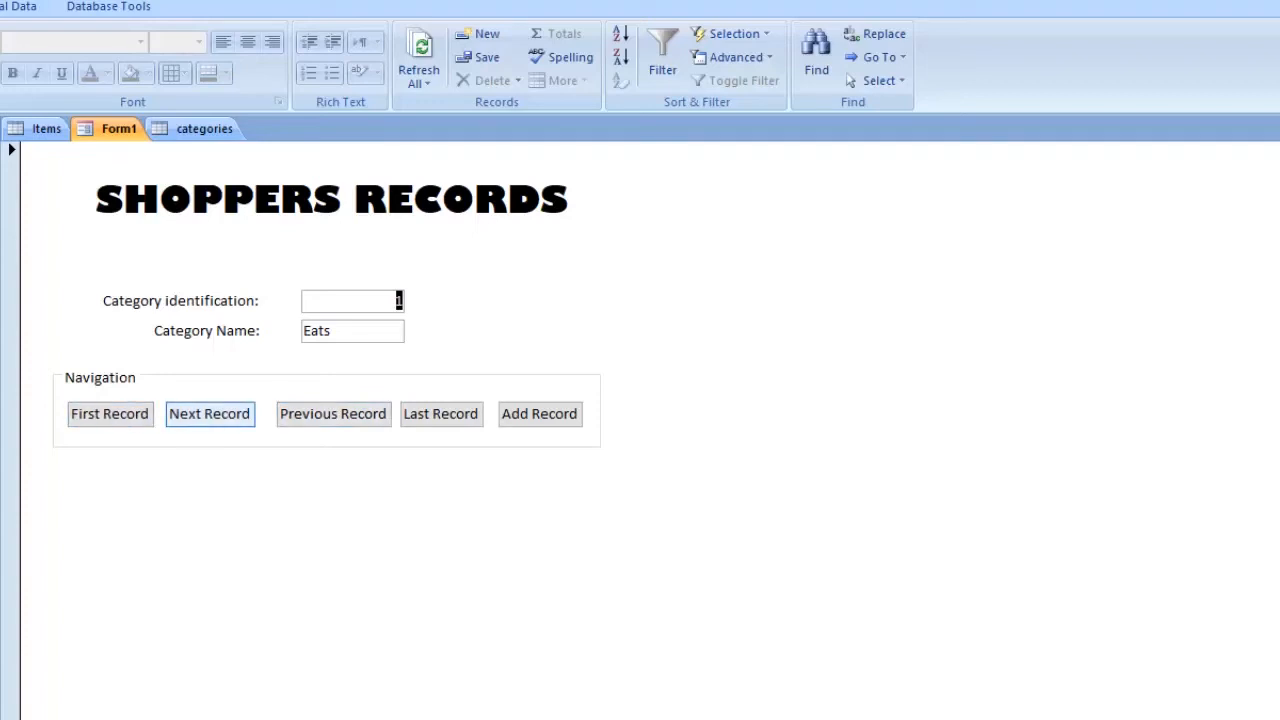
click(210, 413)
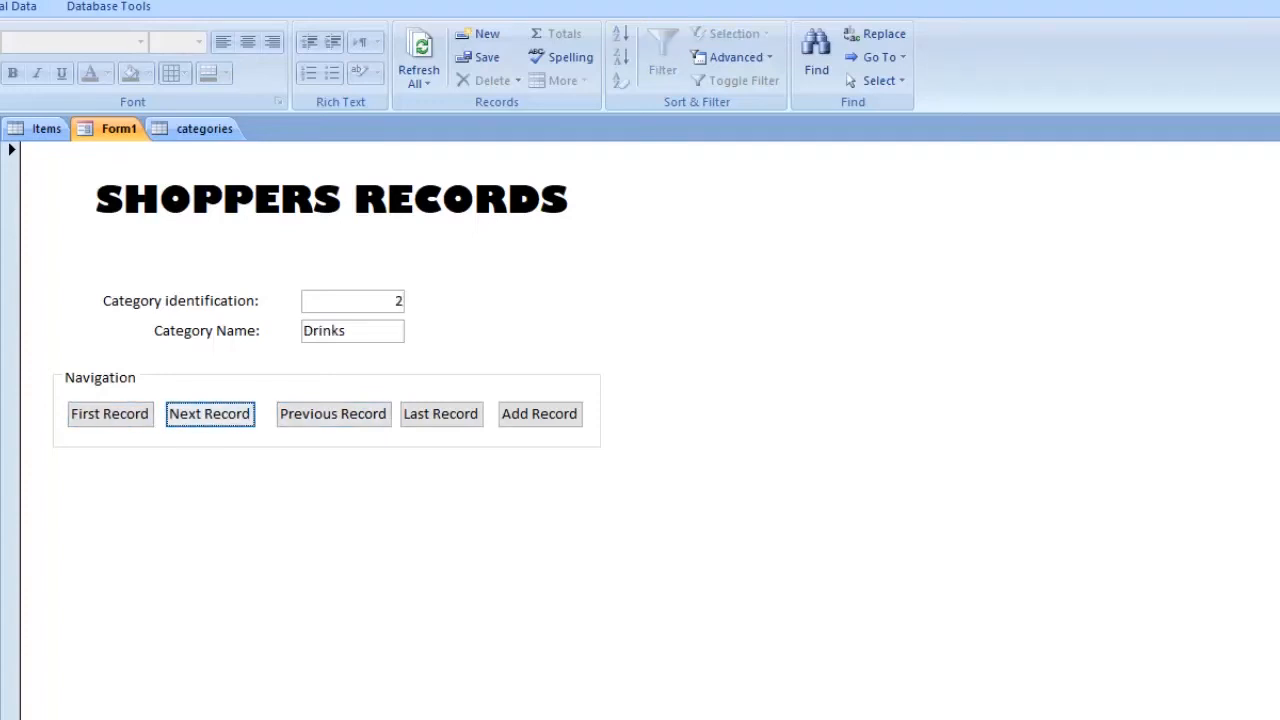
click(210, 414)
click(210, 414)
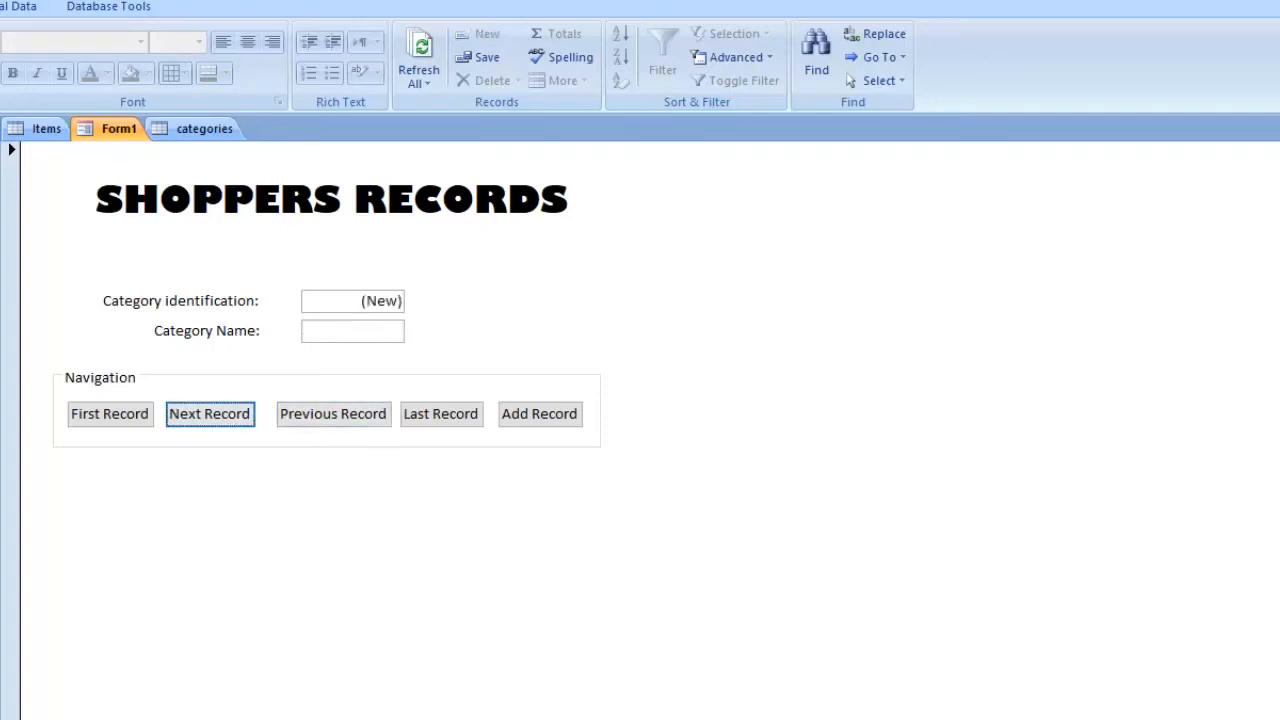
click(110, 414)
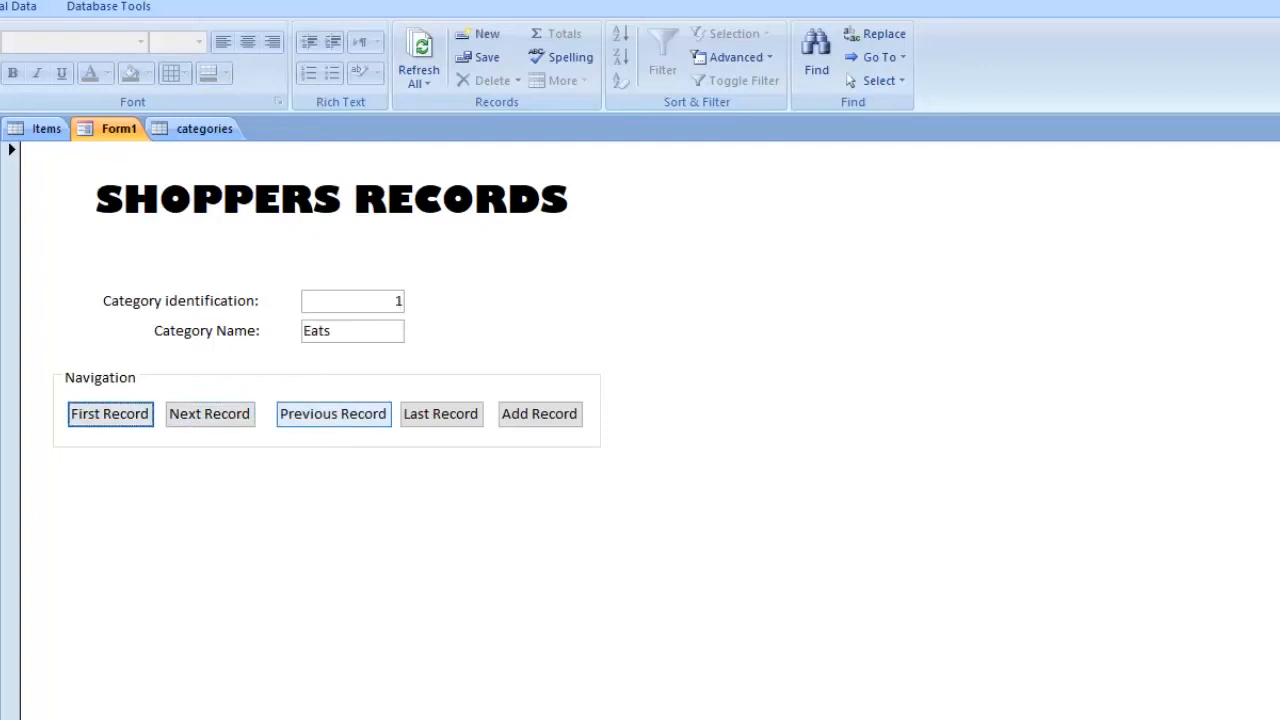
click(441, 414)
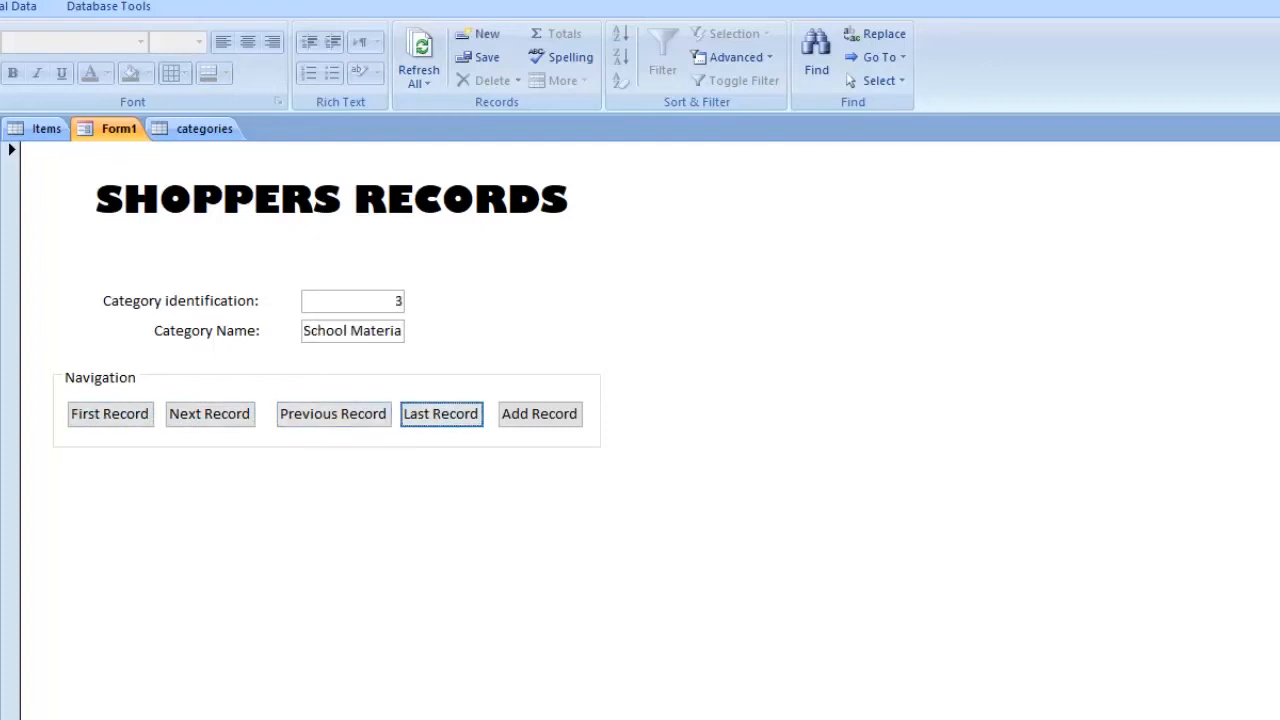
click(110, 414)
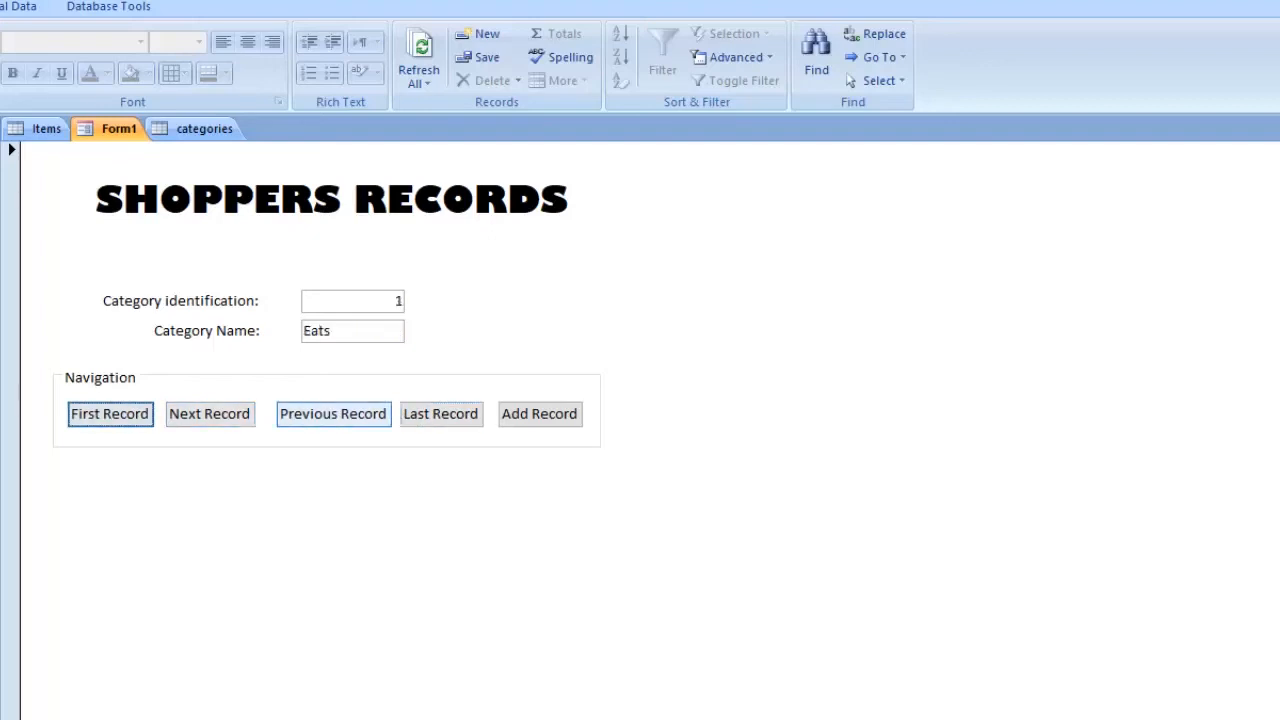
click(540, 414)
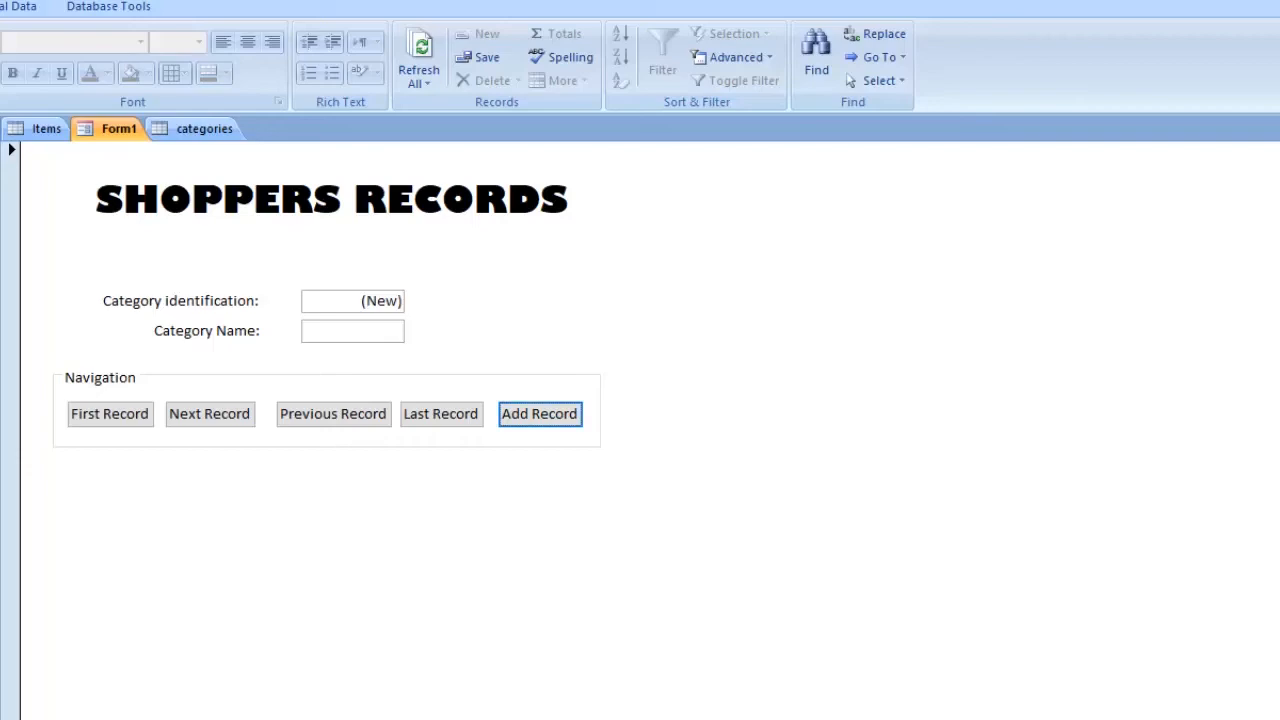
- Return the form to Design view and save it under the name "categories"
key(ctrl+period)
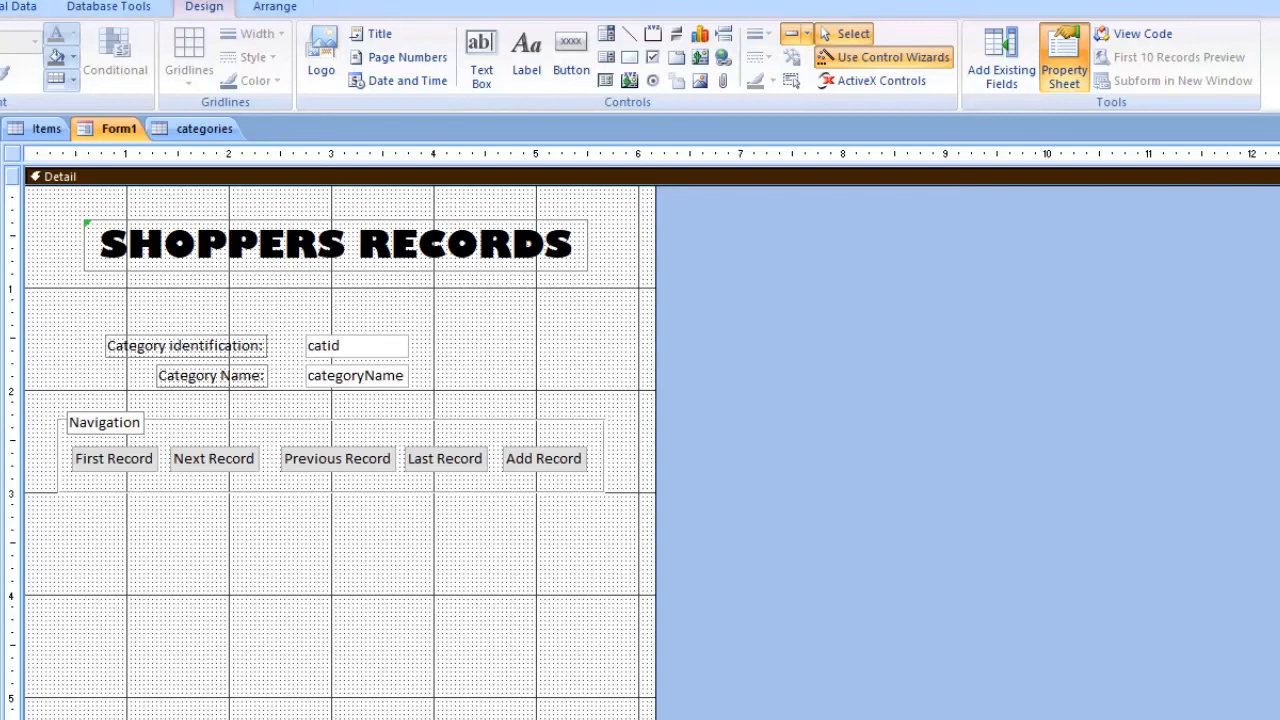
key(ctrl+s)
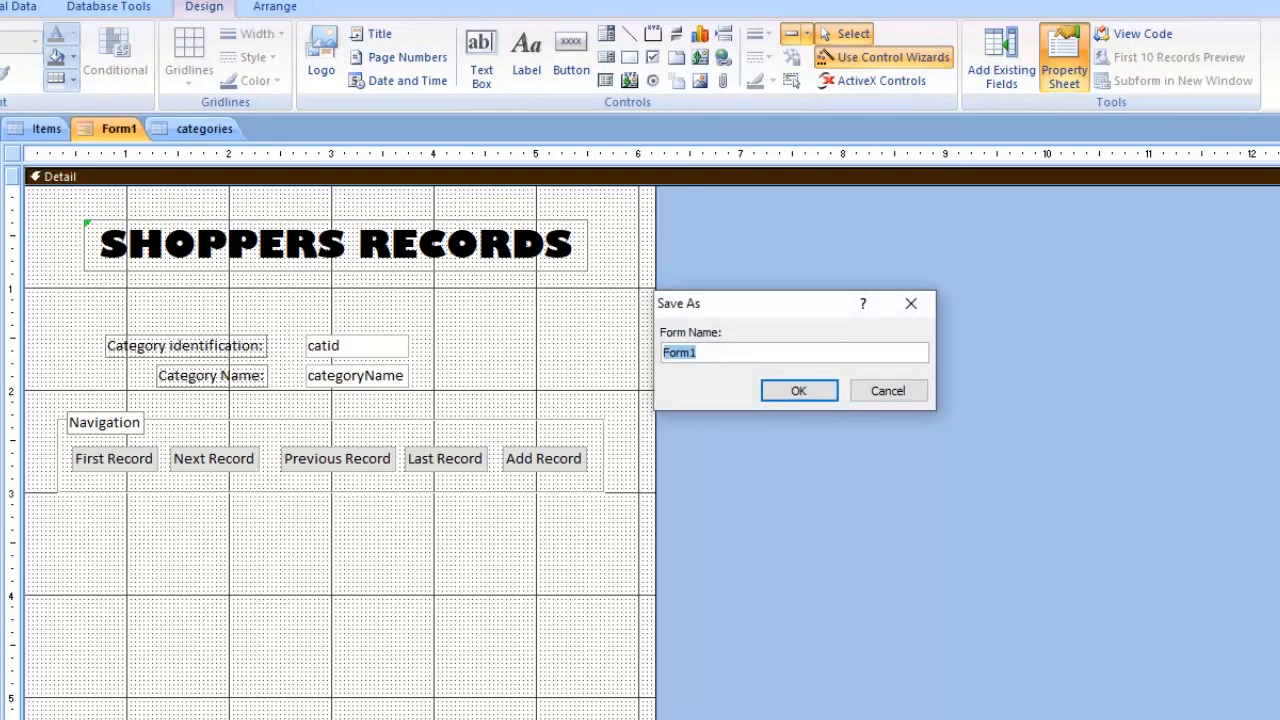
text(cat)
key(BackSpace)
key(BackSpace)
key(BackSpace)
text(category)
key(BackSpace)
text(ies)
key(Return)
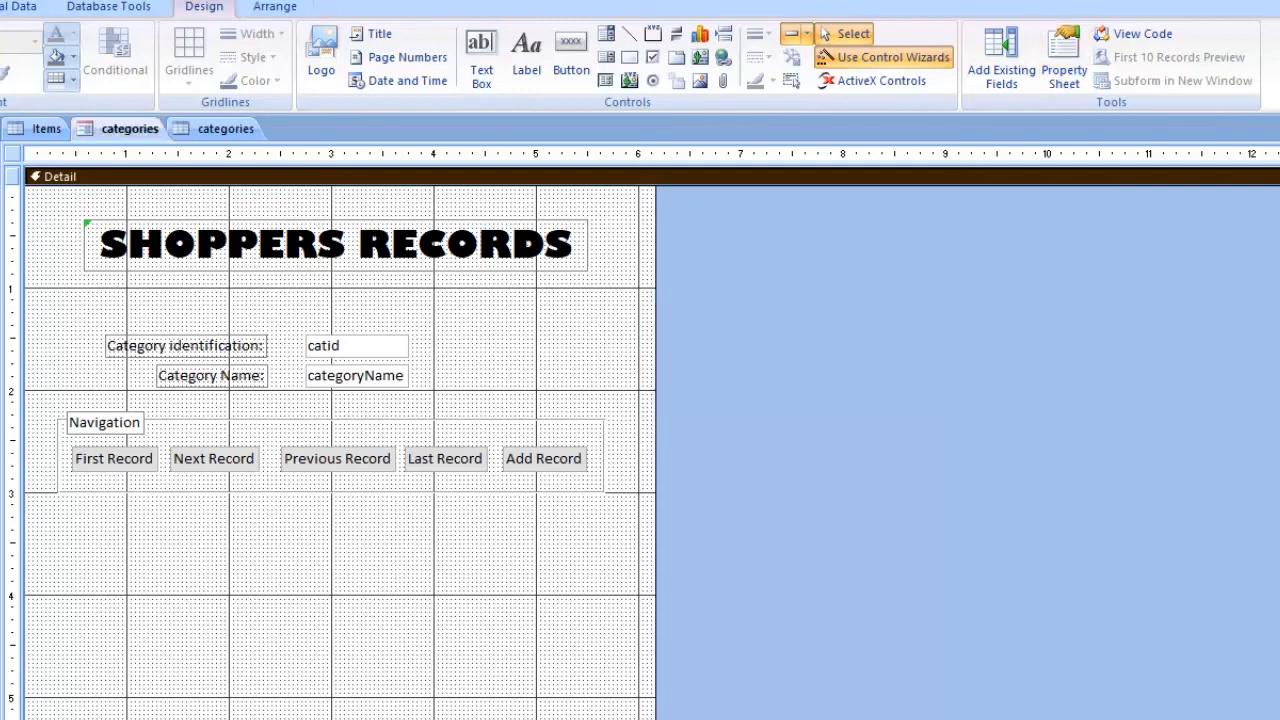
- Run the saved categories form and step through its records with the Next Record, First Record and Previous Record buttons
key(F5)
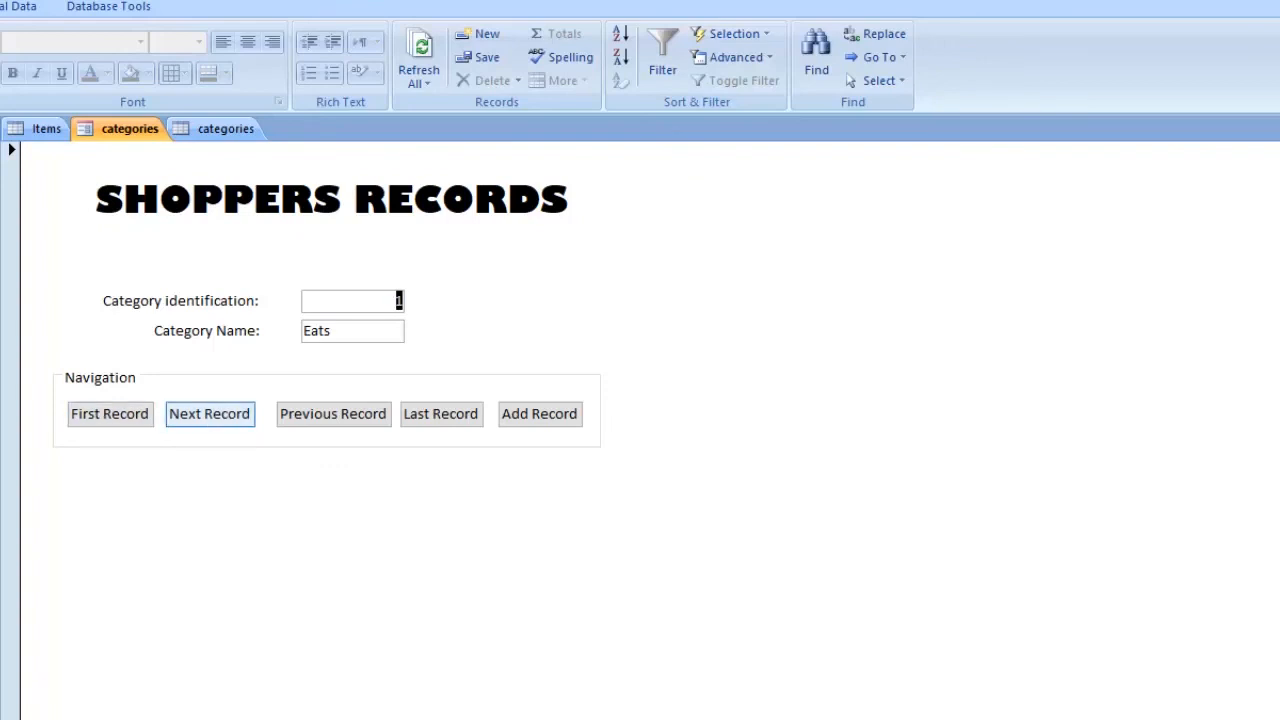
click(210, 413)
click(210, 413)
click(210, 413)
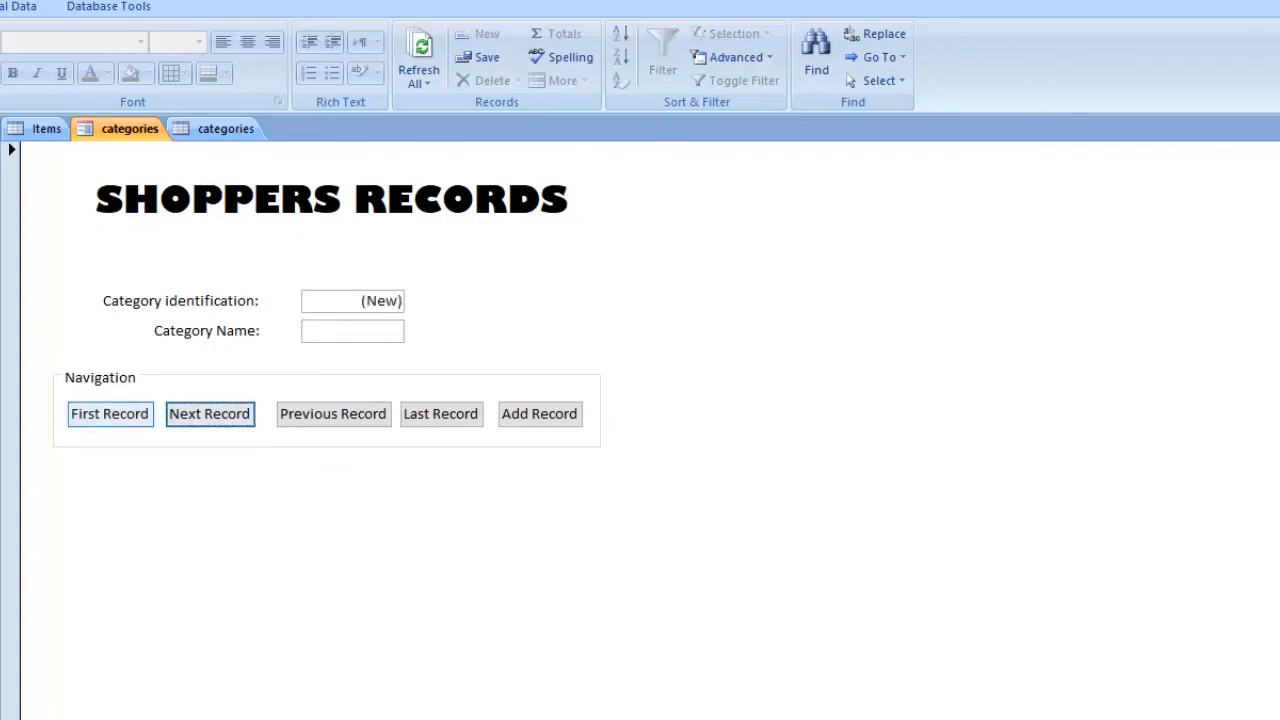
click(110, 413)
click(210, 413)
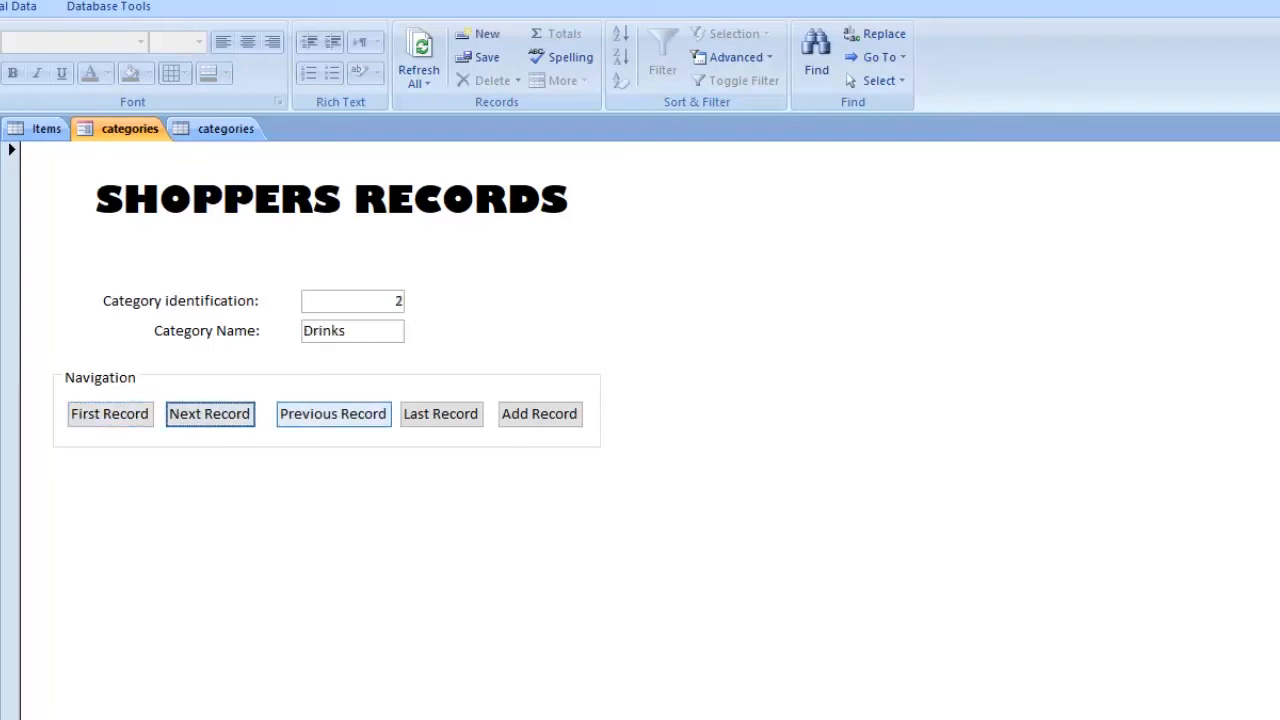
click(333, 414)
click(210, 414)
click(333, 414)
click(110, 414)
click(333, 414)
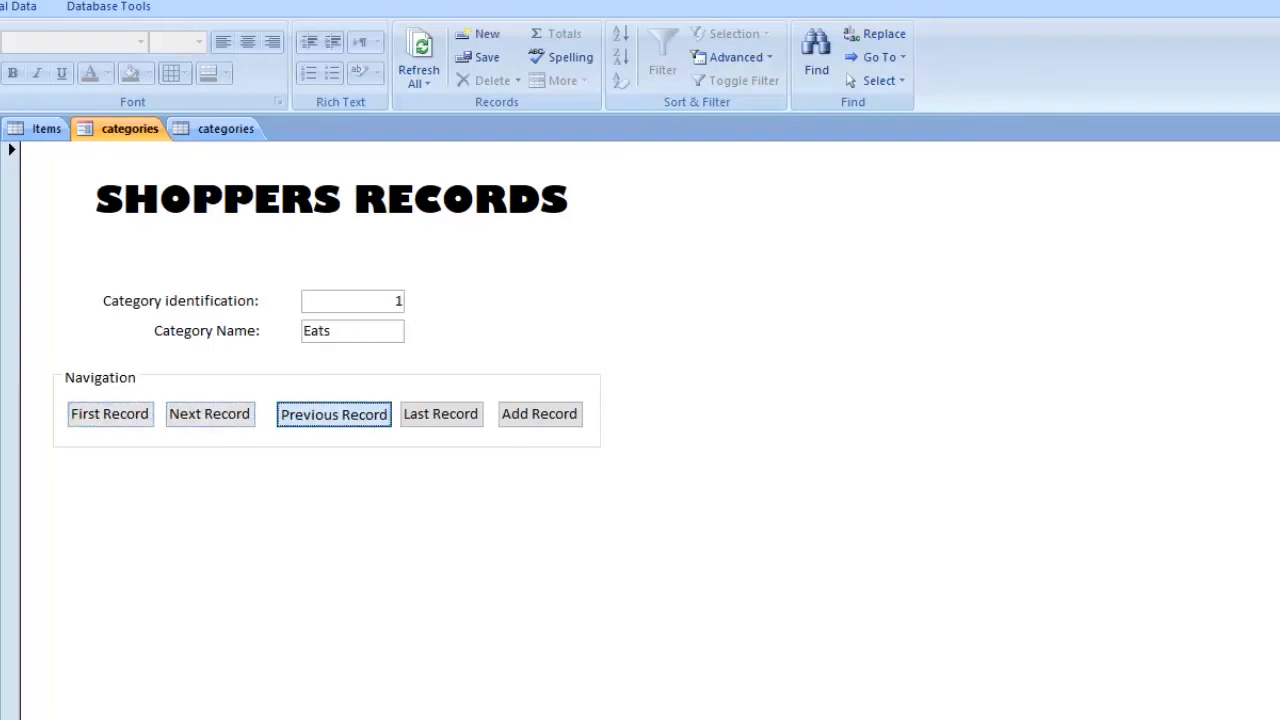
key(Return)
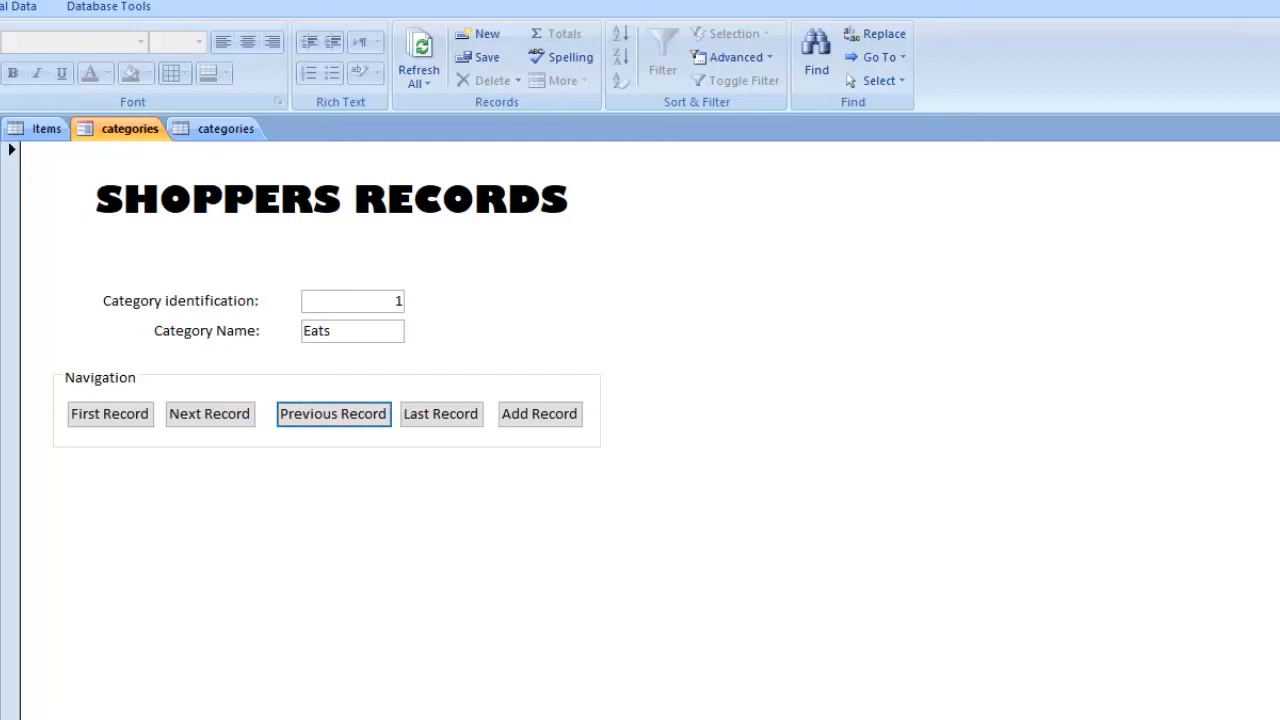
- Review the records in the categories table and the Items table
click(225, 129)
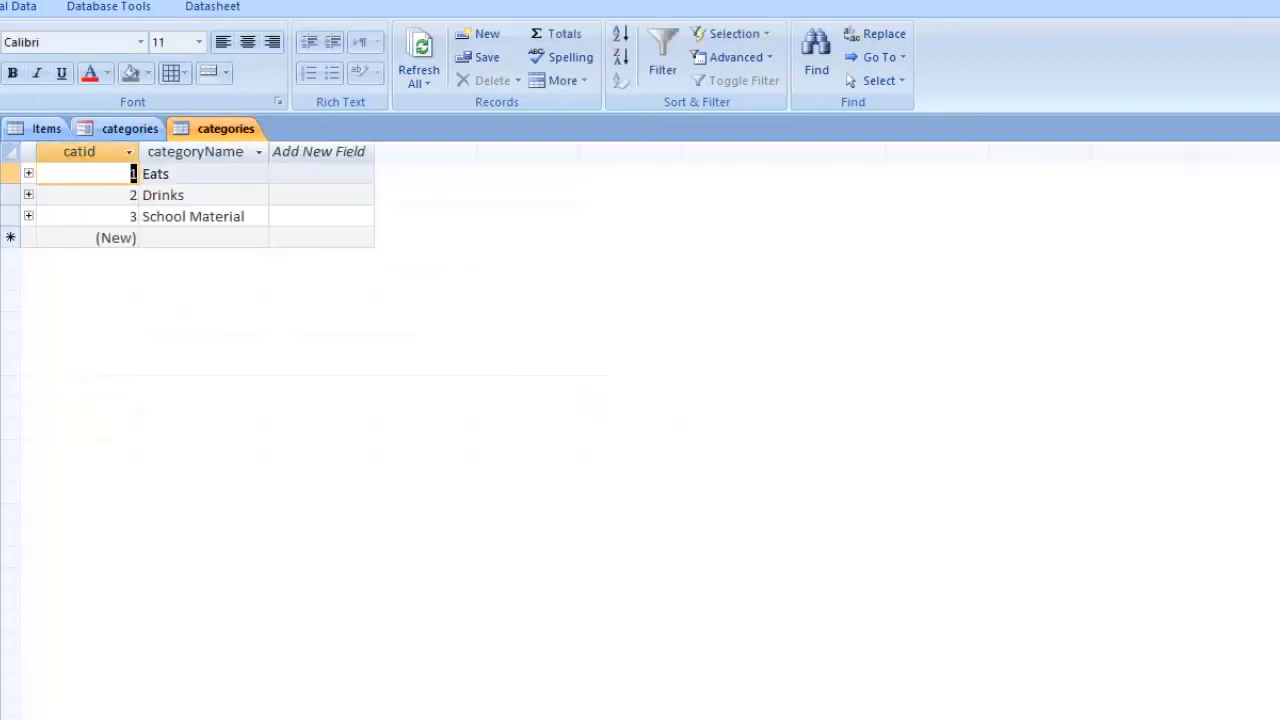
click(45, 129)
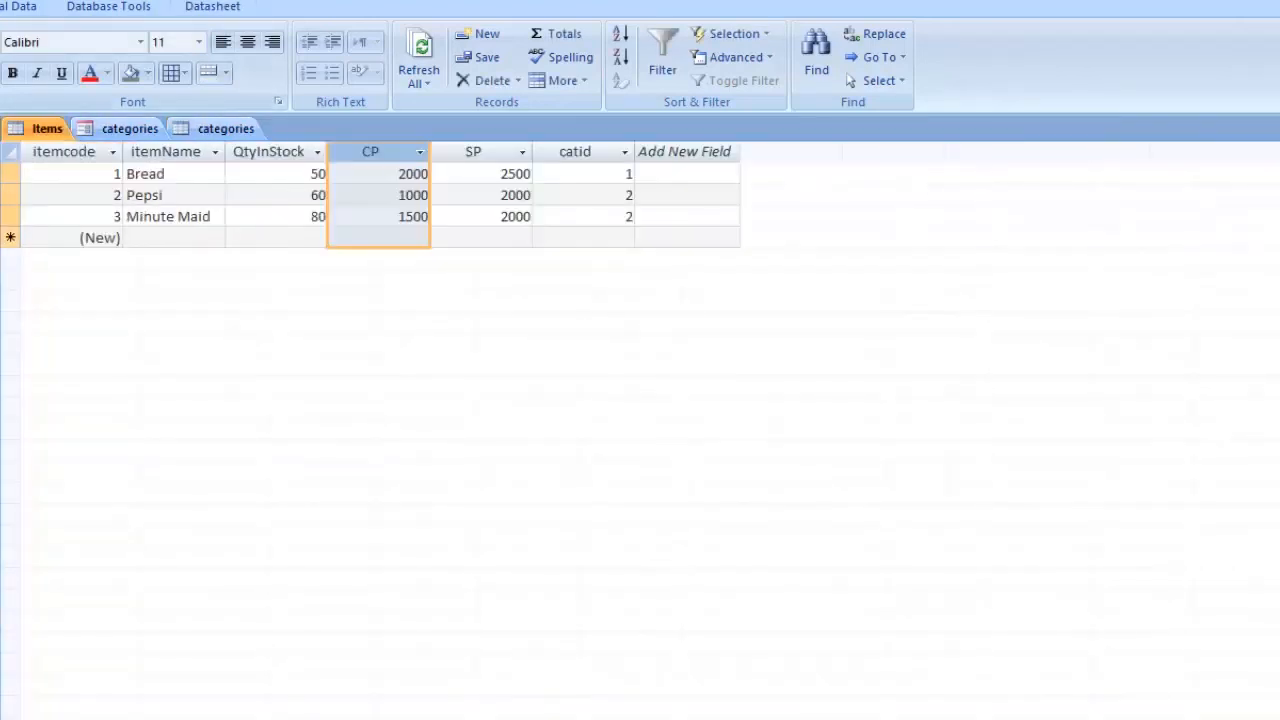